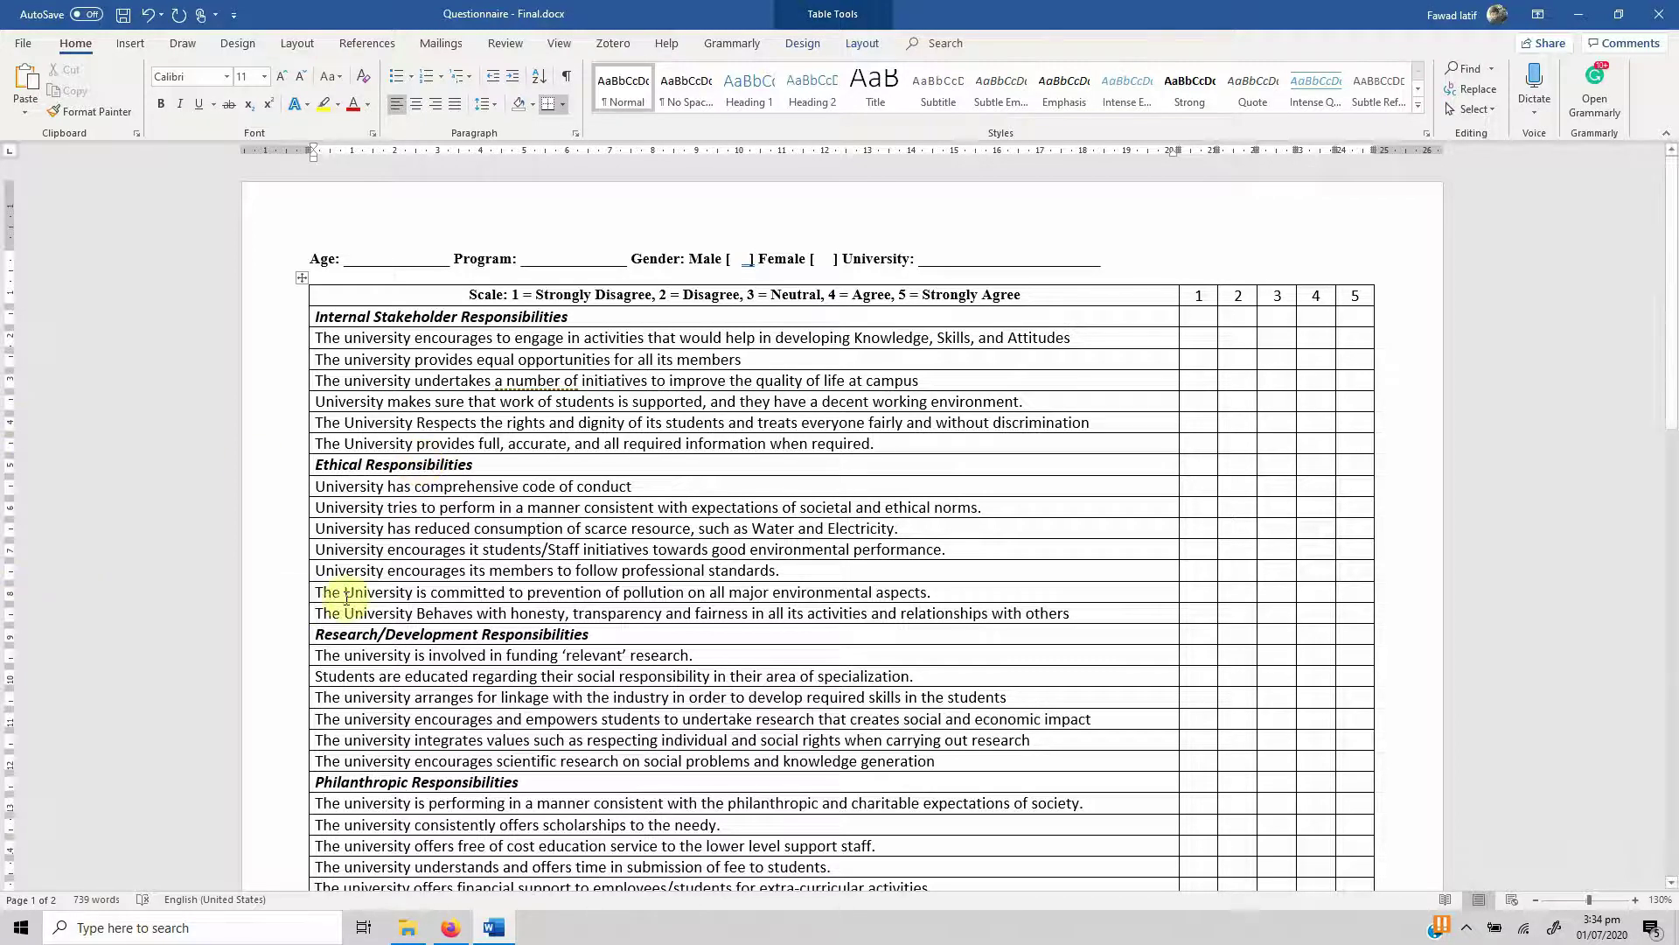
Create a blank form in the browser and title it 'Social Responsibility in Higher Education'
left_click(448, 929)
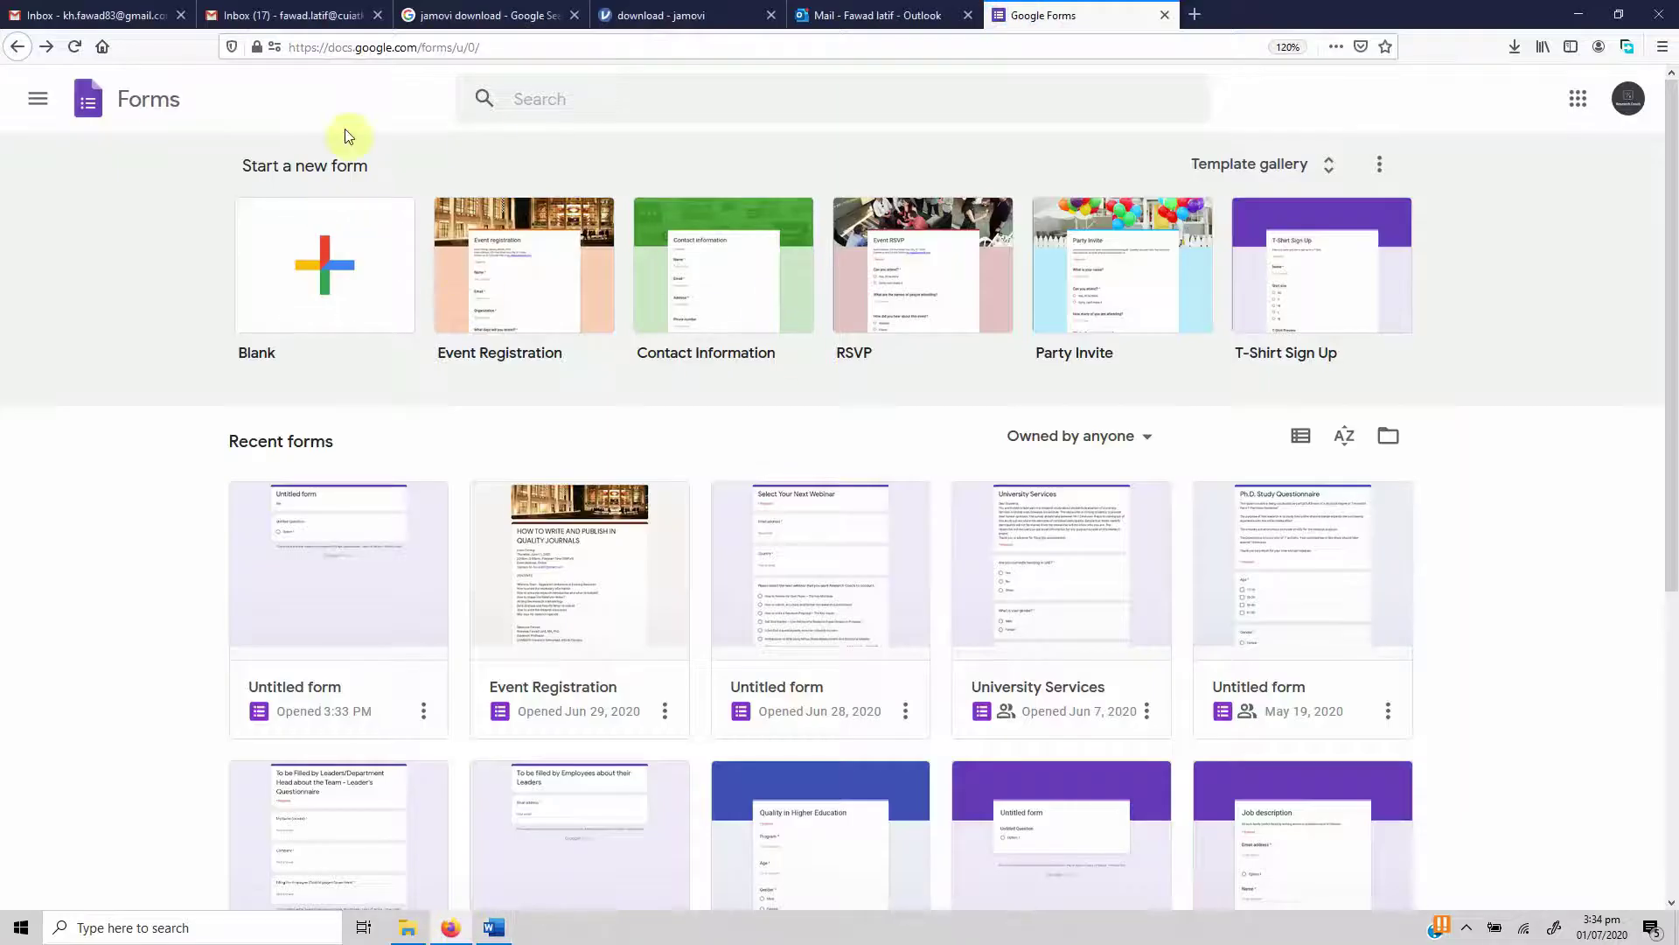
left_click(343, 279)
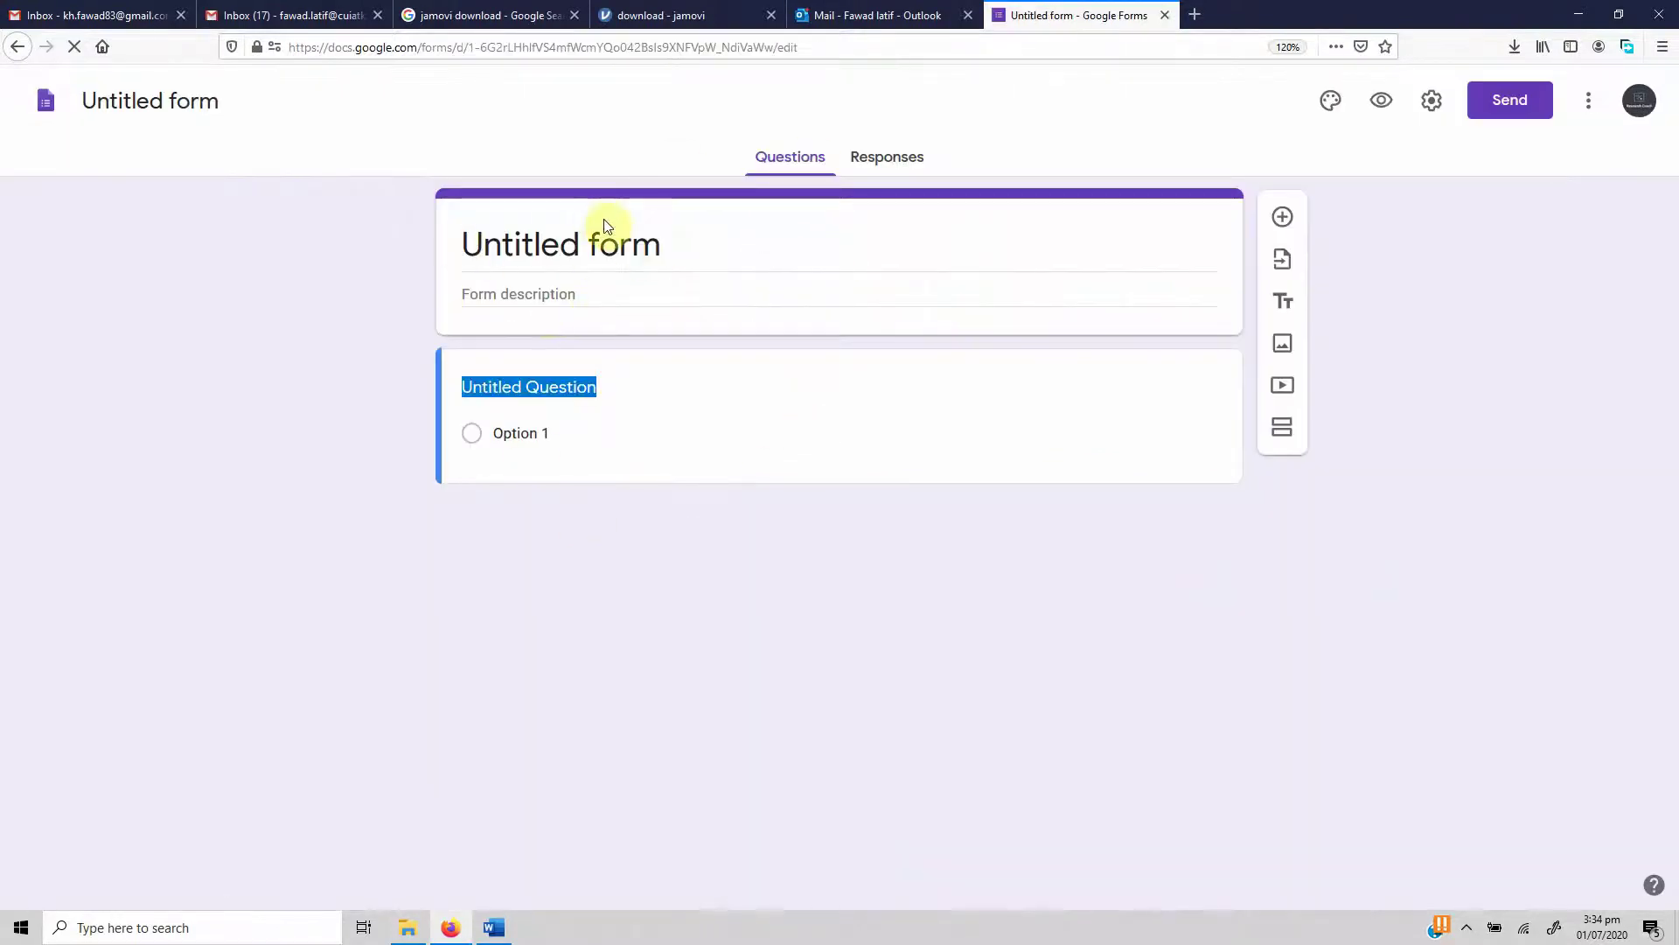
left_click(558, 239)
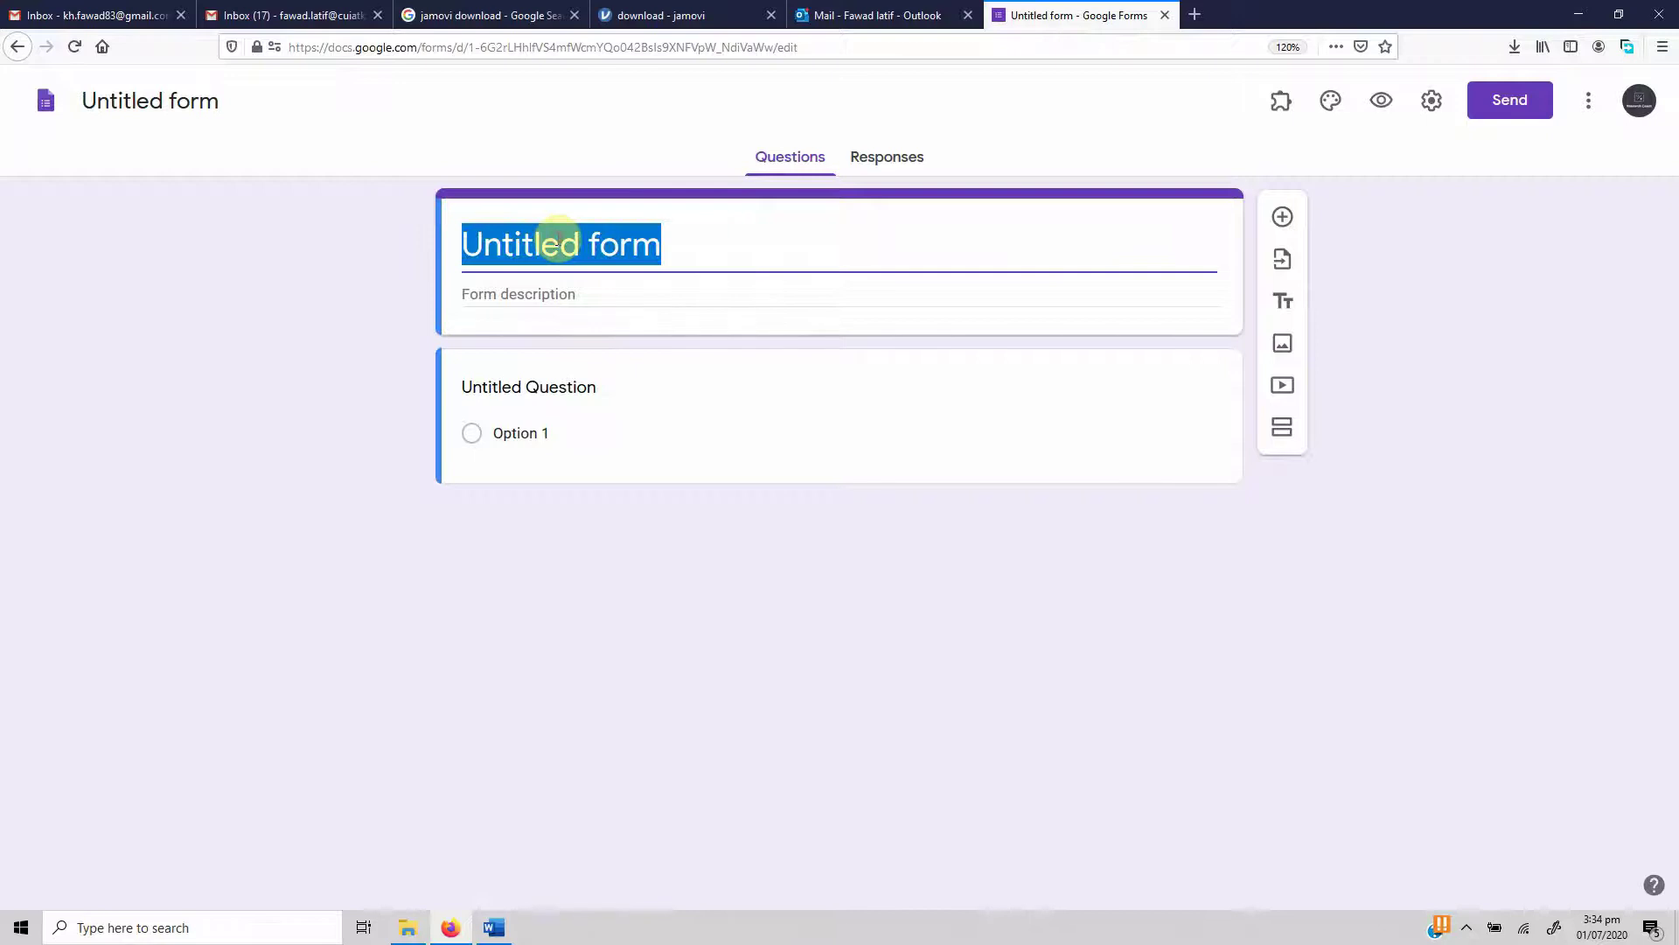
type("Social Respon")
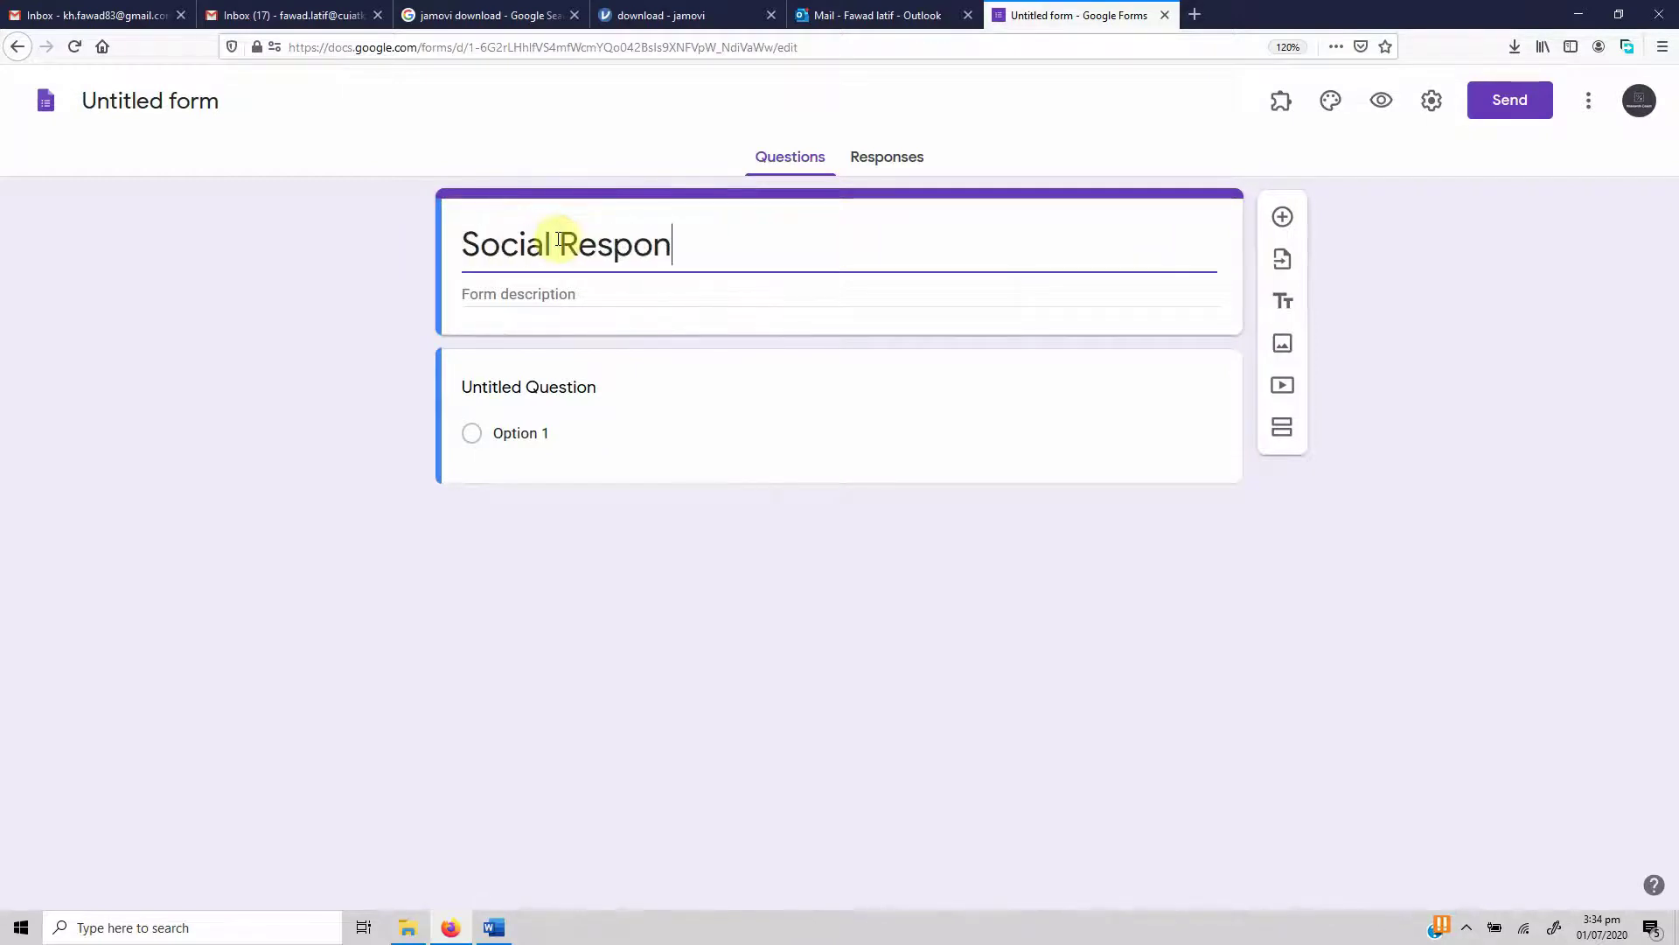
type("sibility in Higher Education")
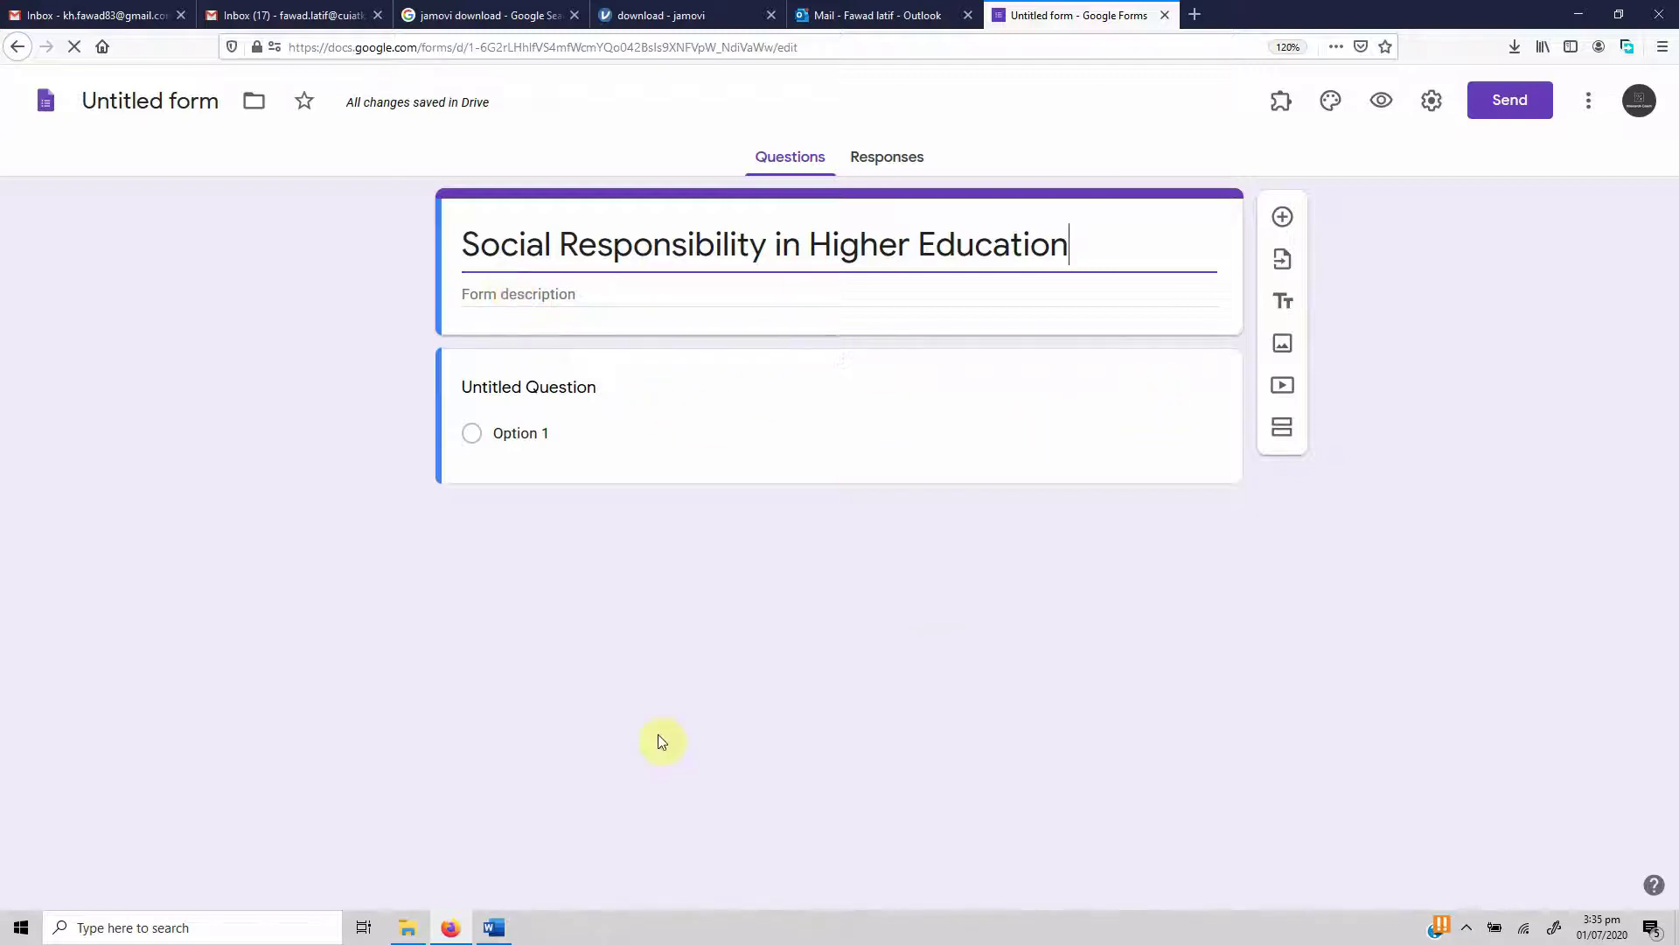
left_click(494, 927)
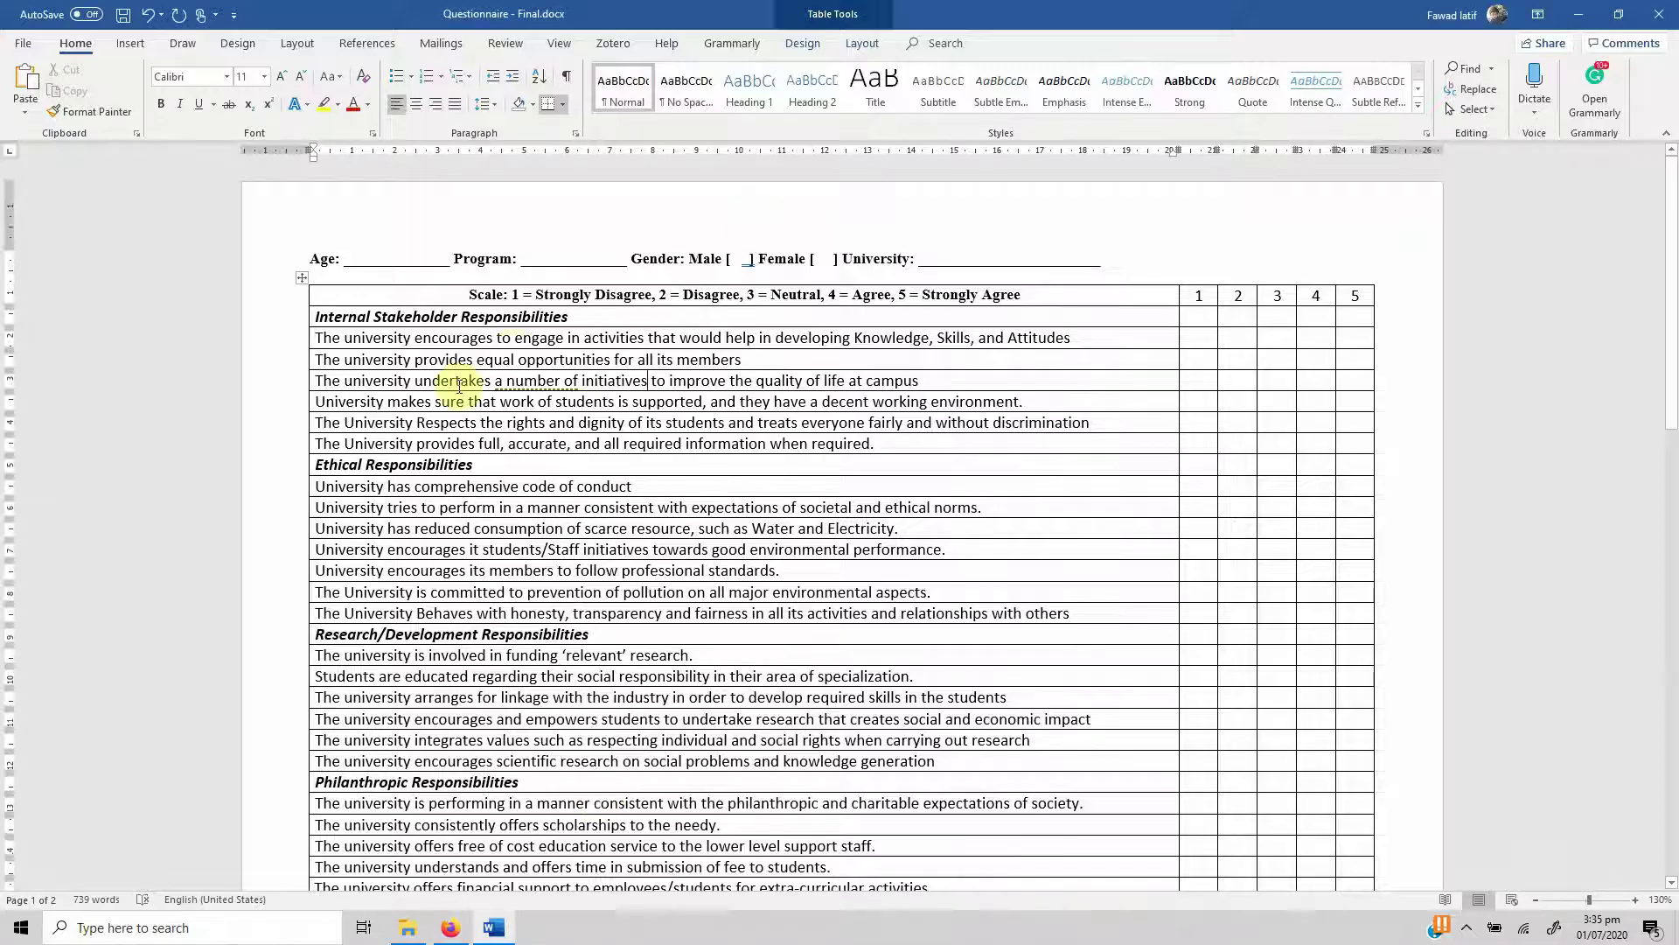
left_click_drag(310, 259, 952, 261)
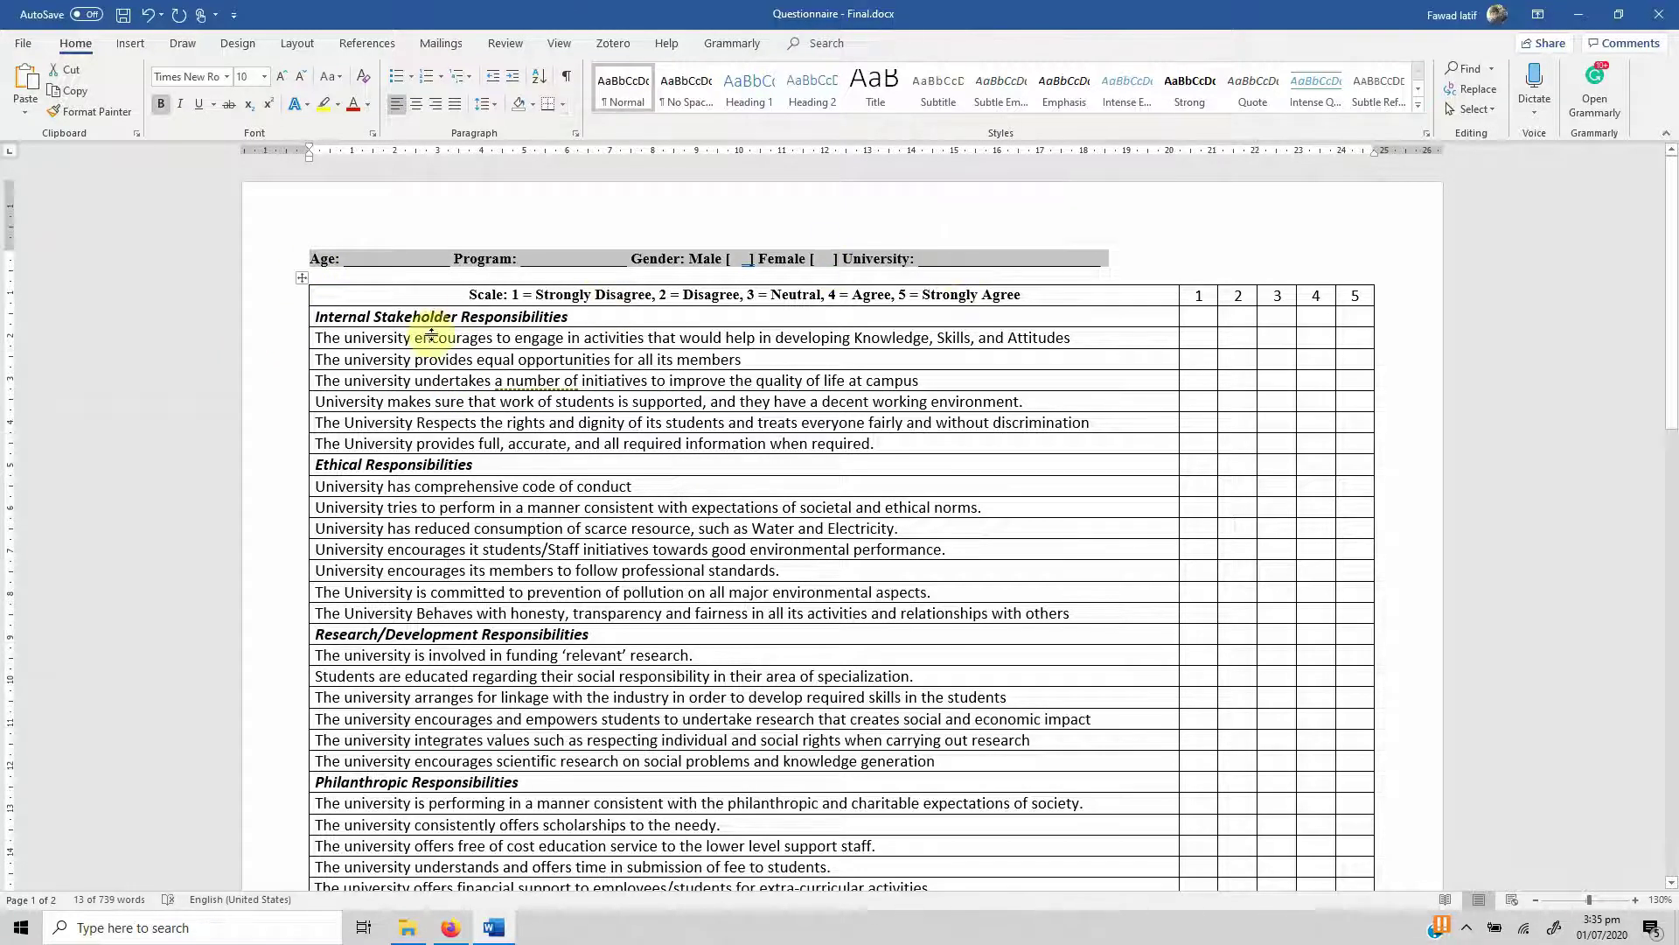
left_click_drag(350, 316, 566, 317)
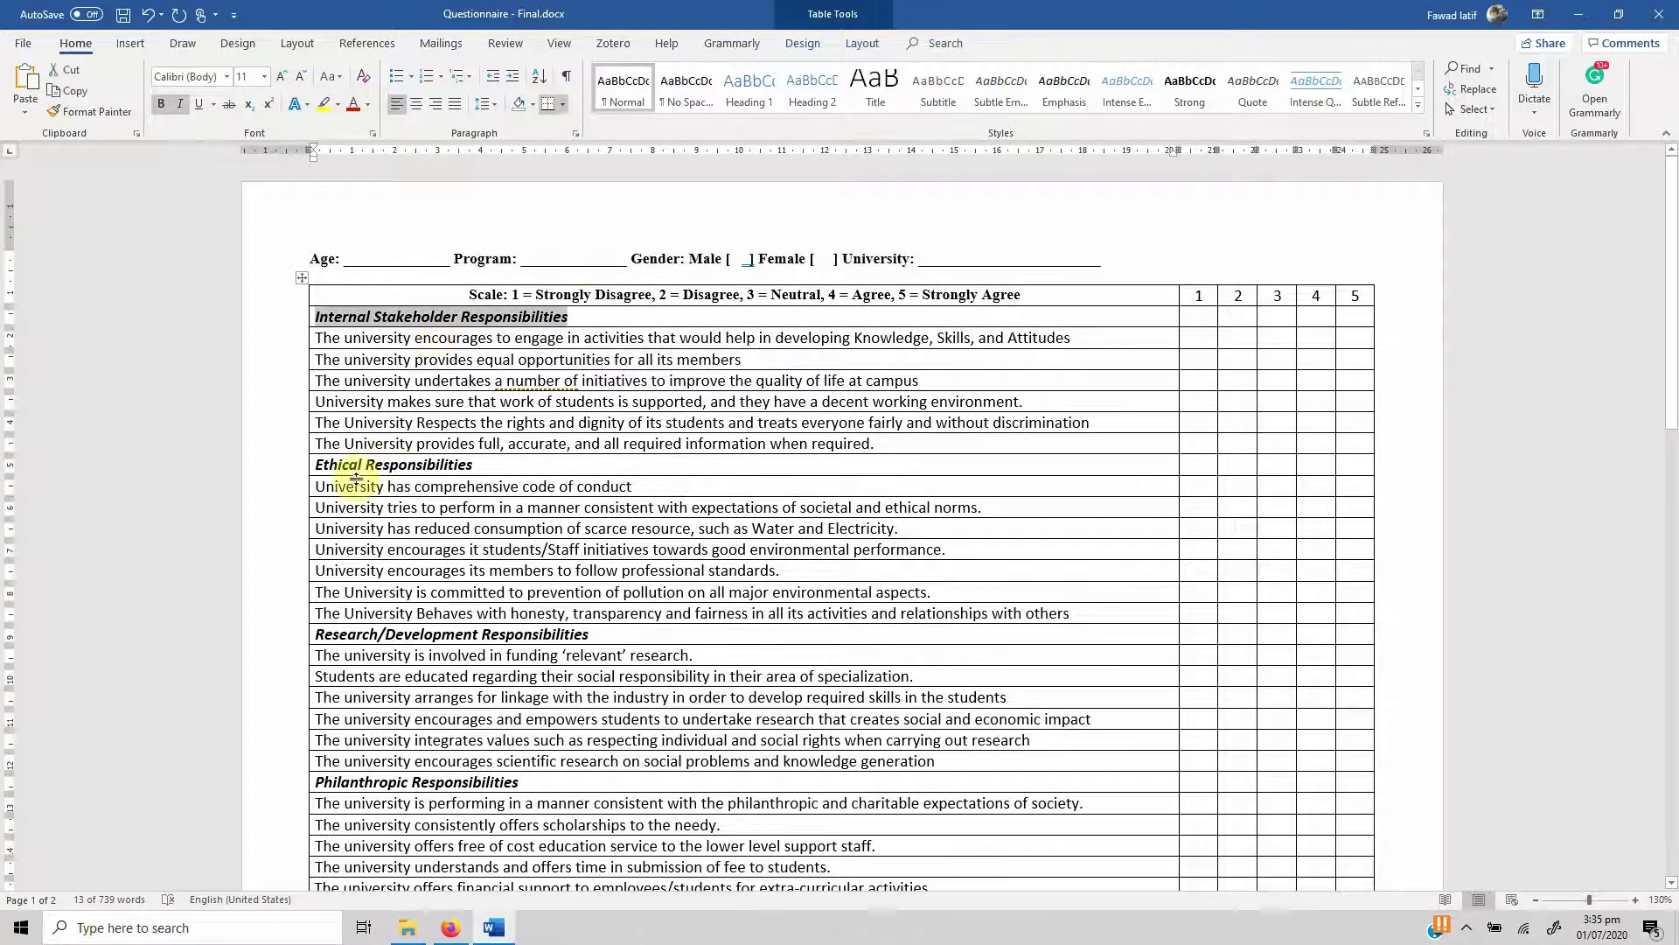
left_click_drag(341, 464, 468, 465)
left_click_drag(386, 333, 536, 448)
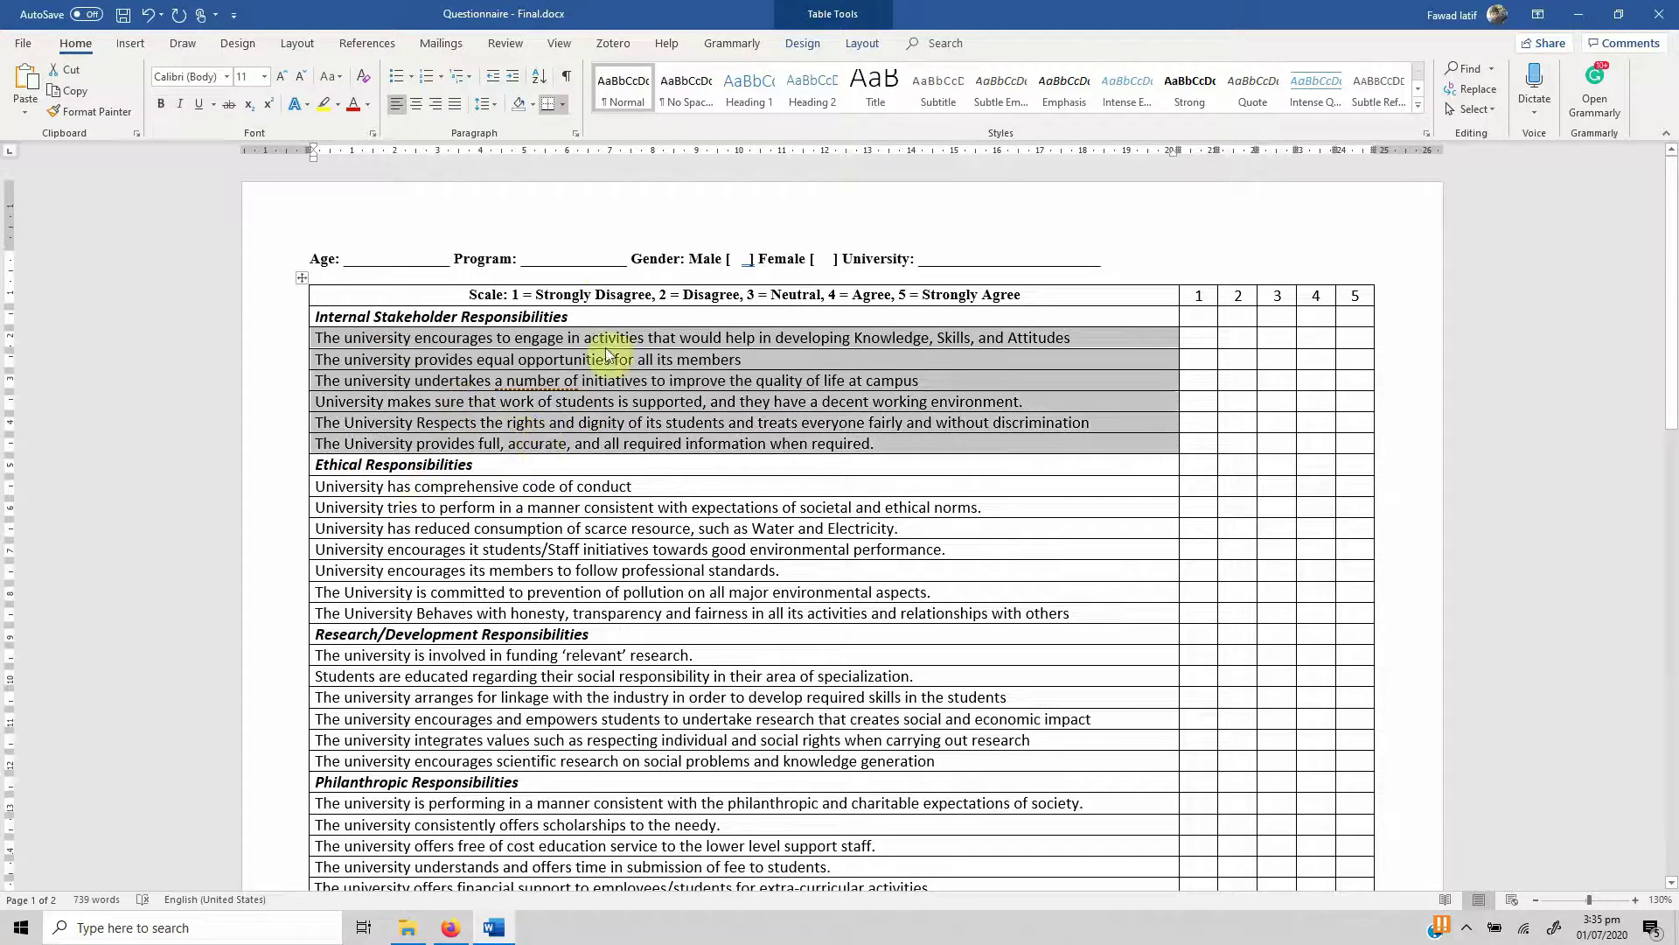
Title the first question 'Age' and make it a Short answer question
left_click(450, 927)
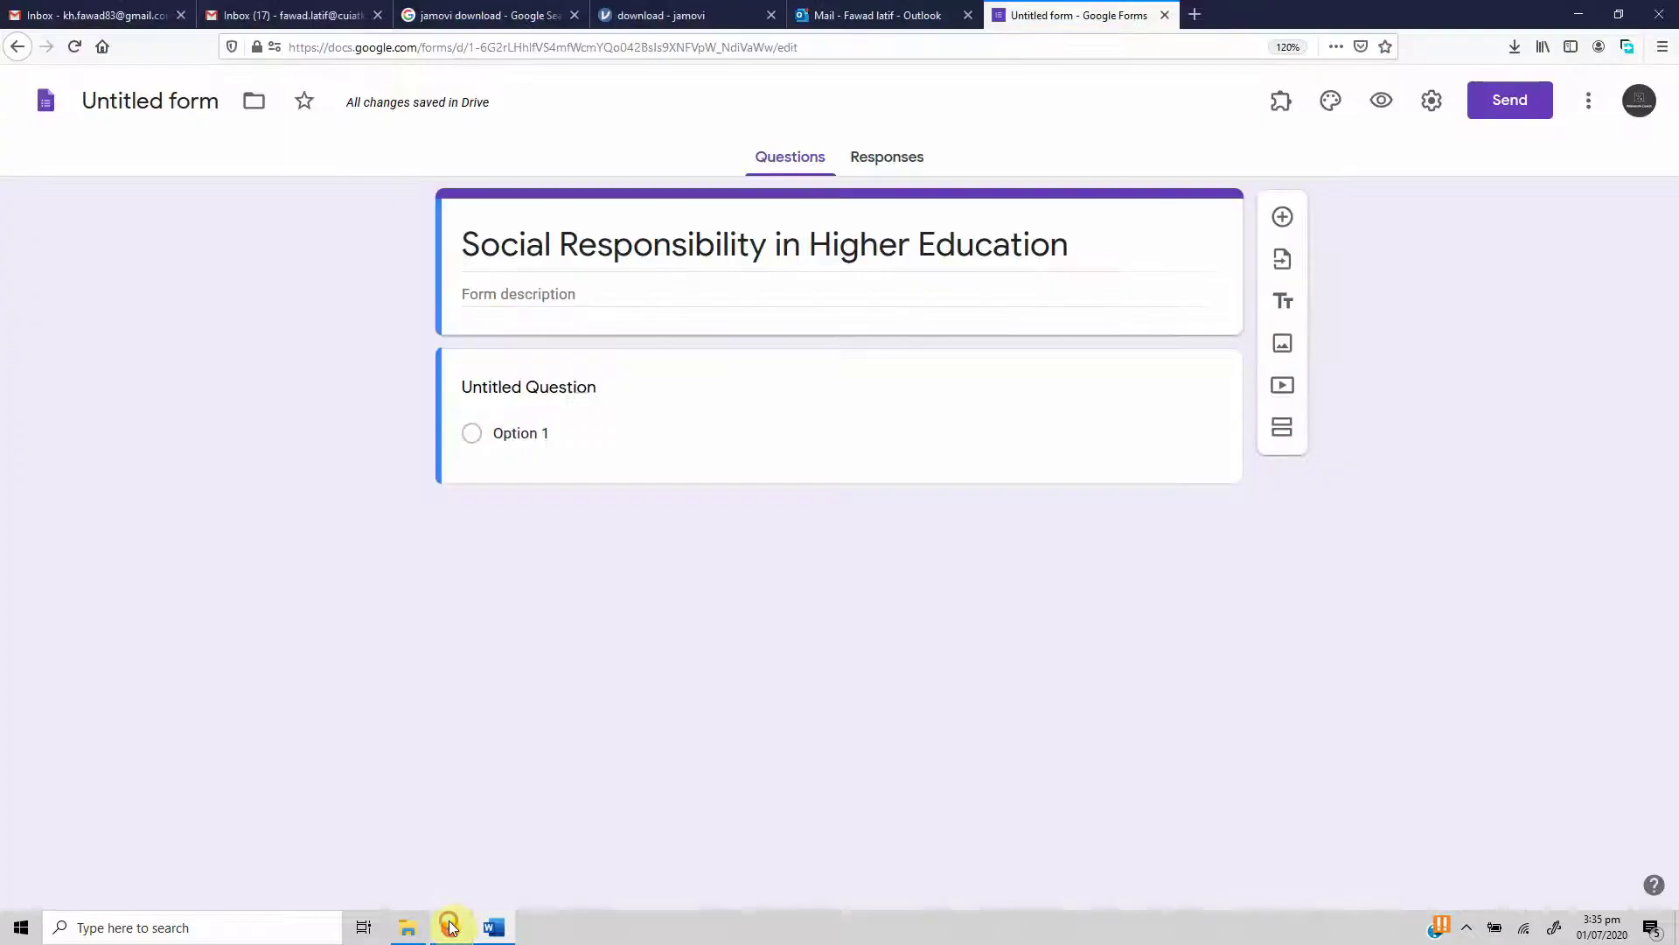
left_click(518, 387)
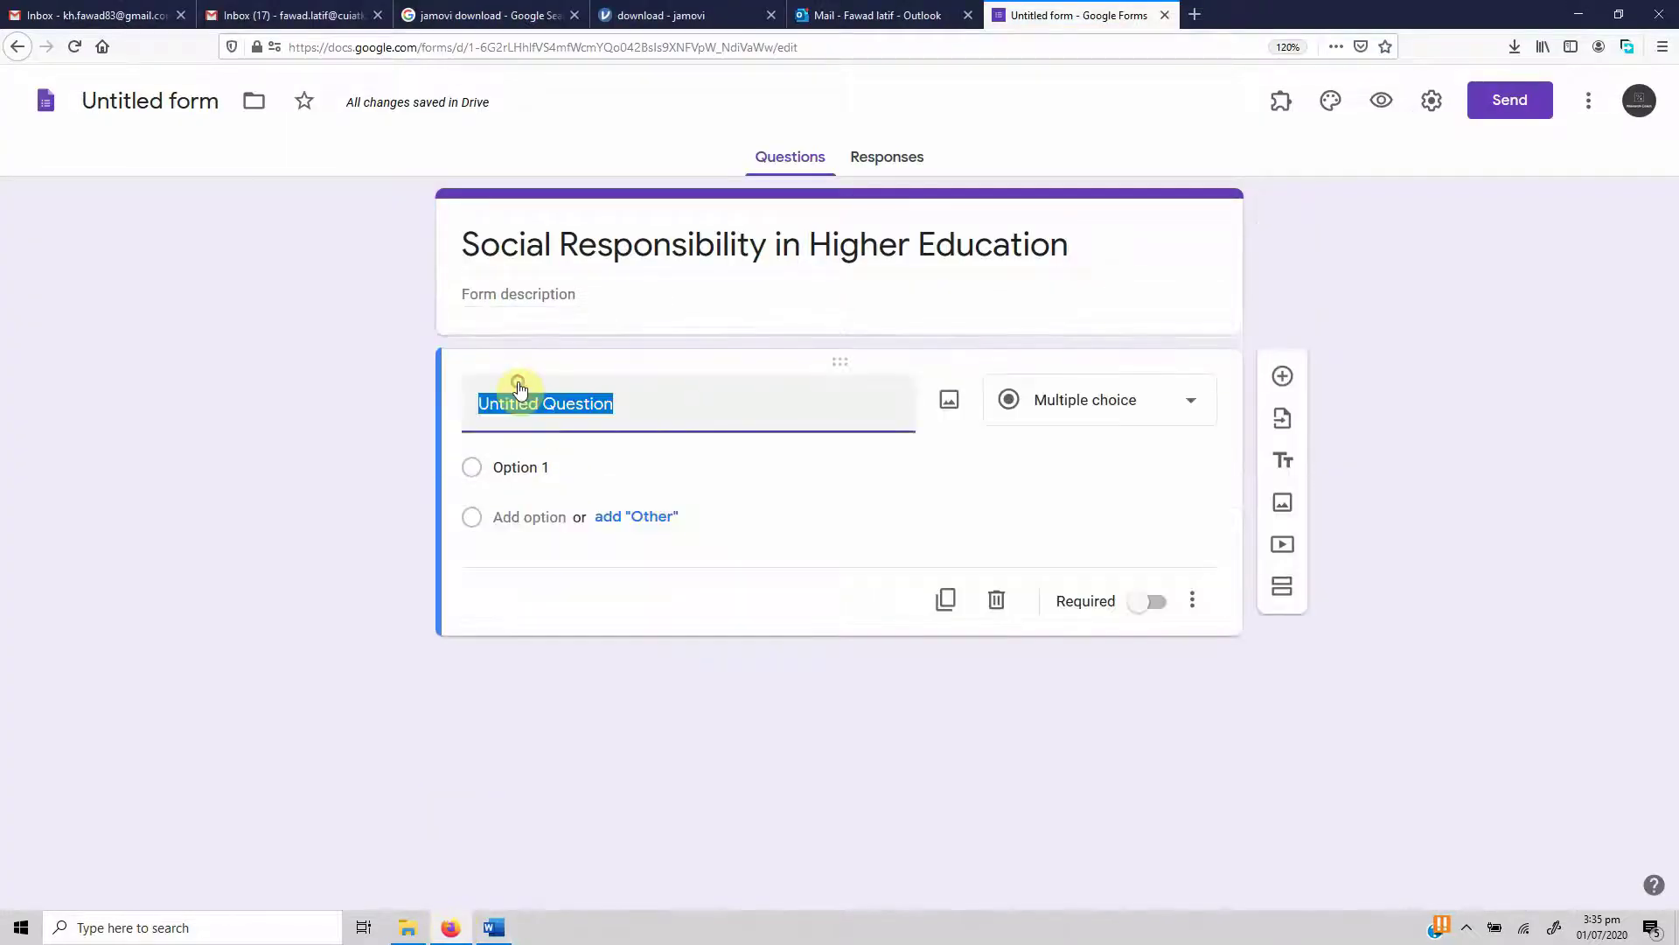
type("Age")
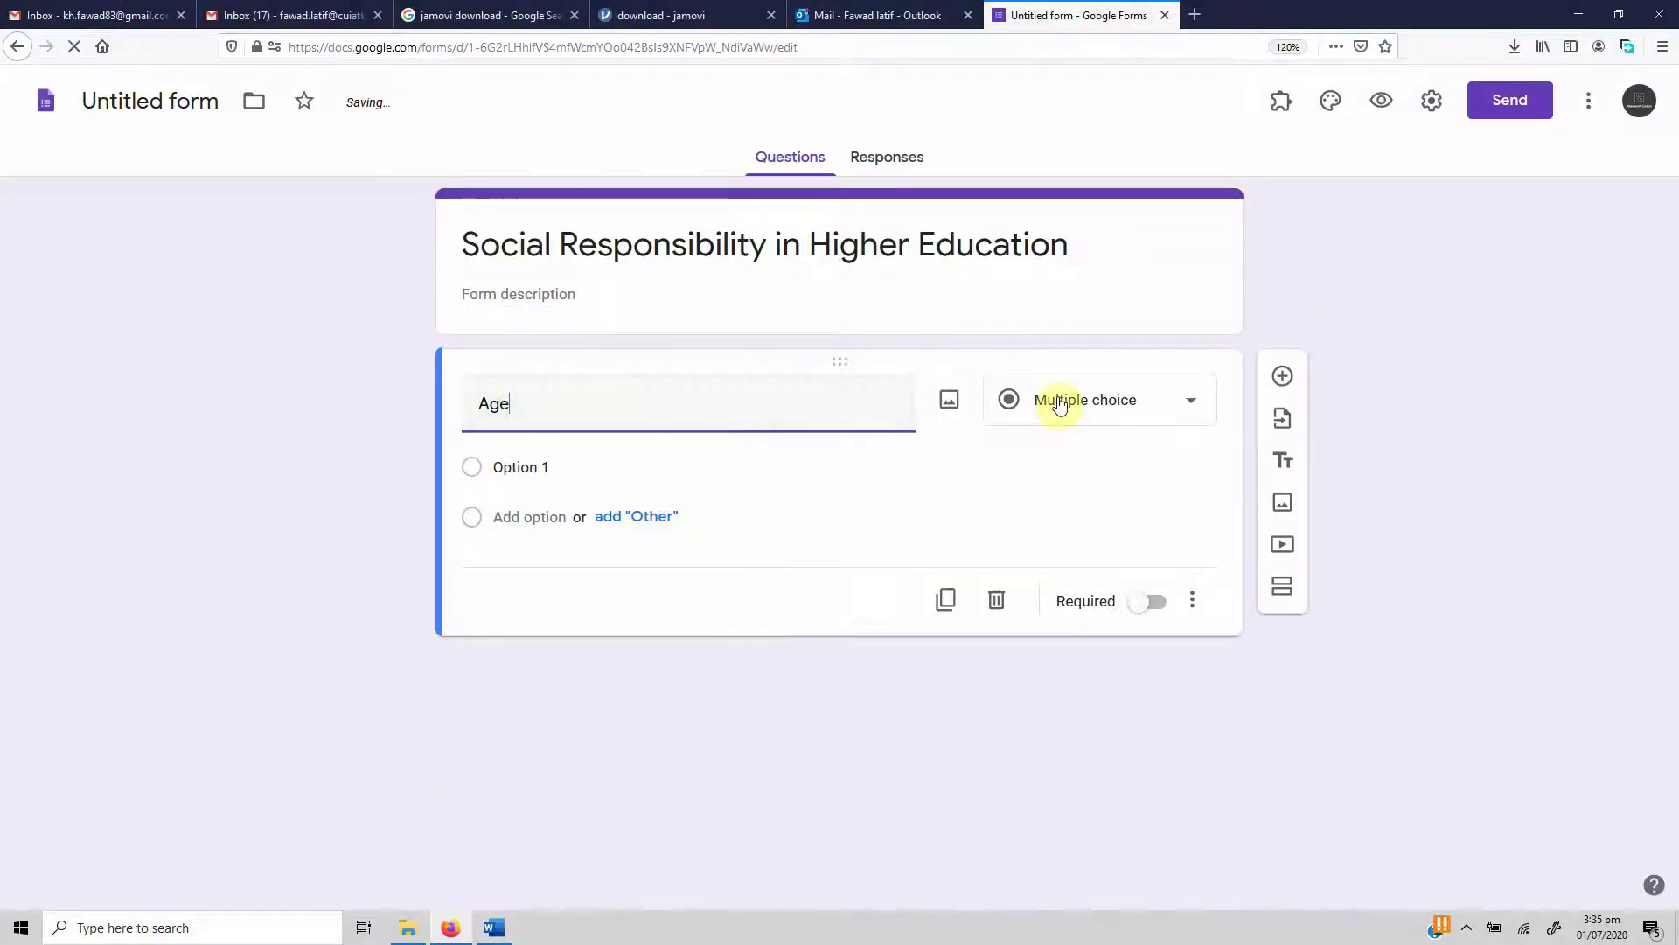
left_click(1161, 414)
left_click(1056, 288)
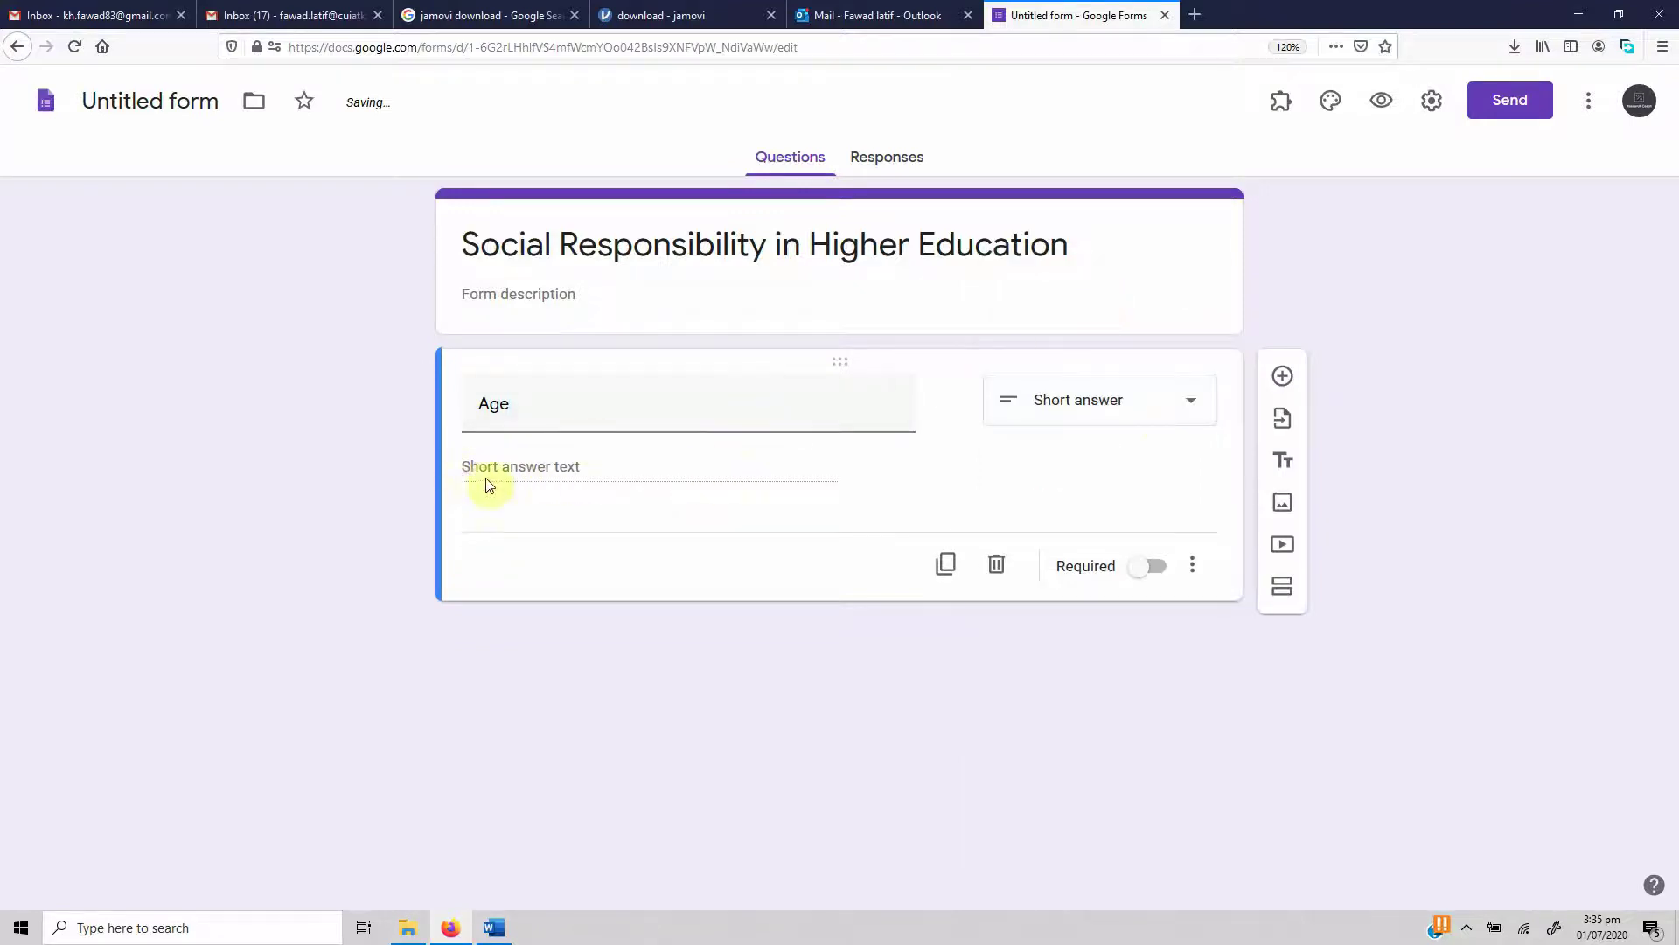
Validate Age as a number with error text 'Enter a Number' and mark it required
left_click(1188, 401)
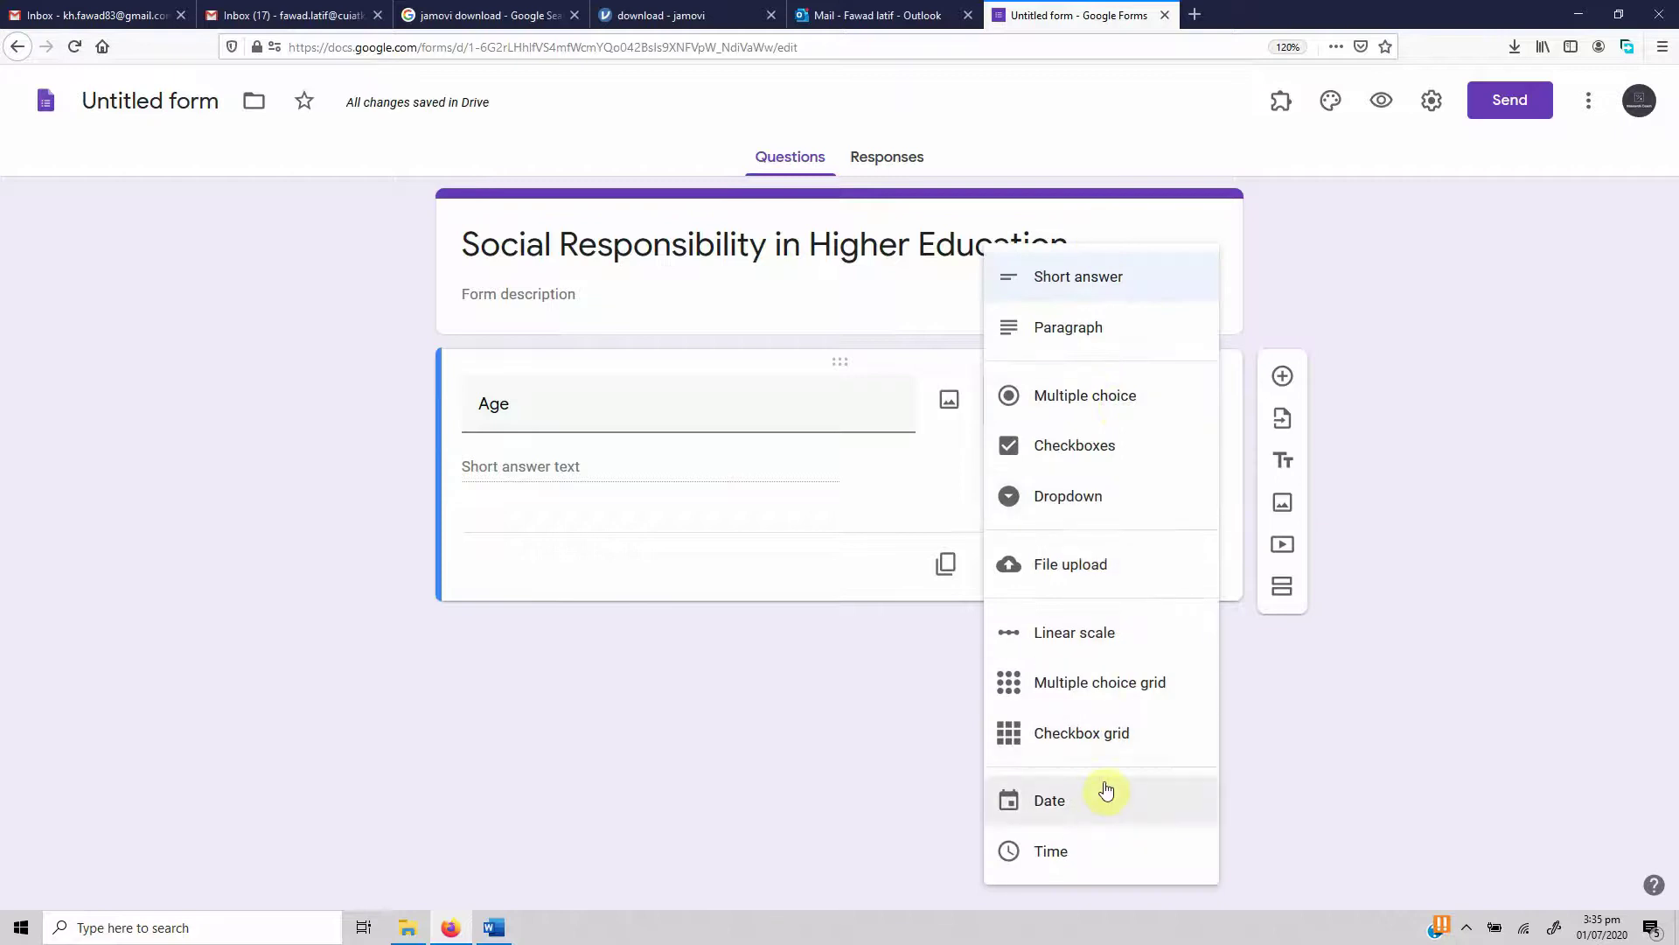
left_click(1052, 278)
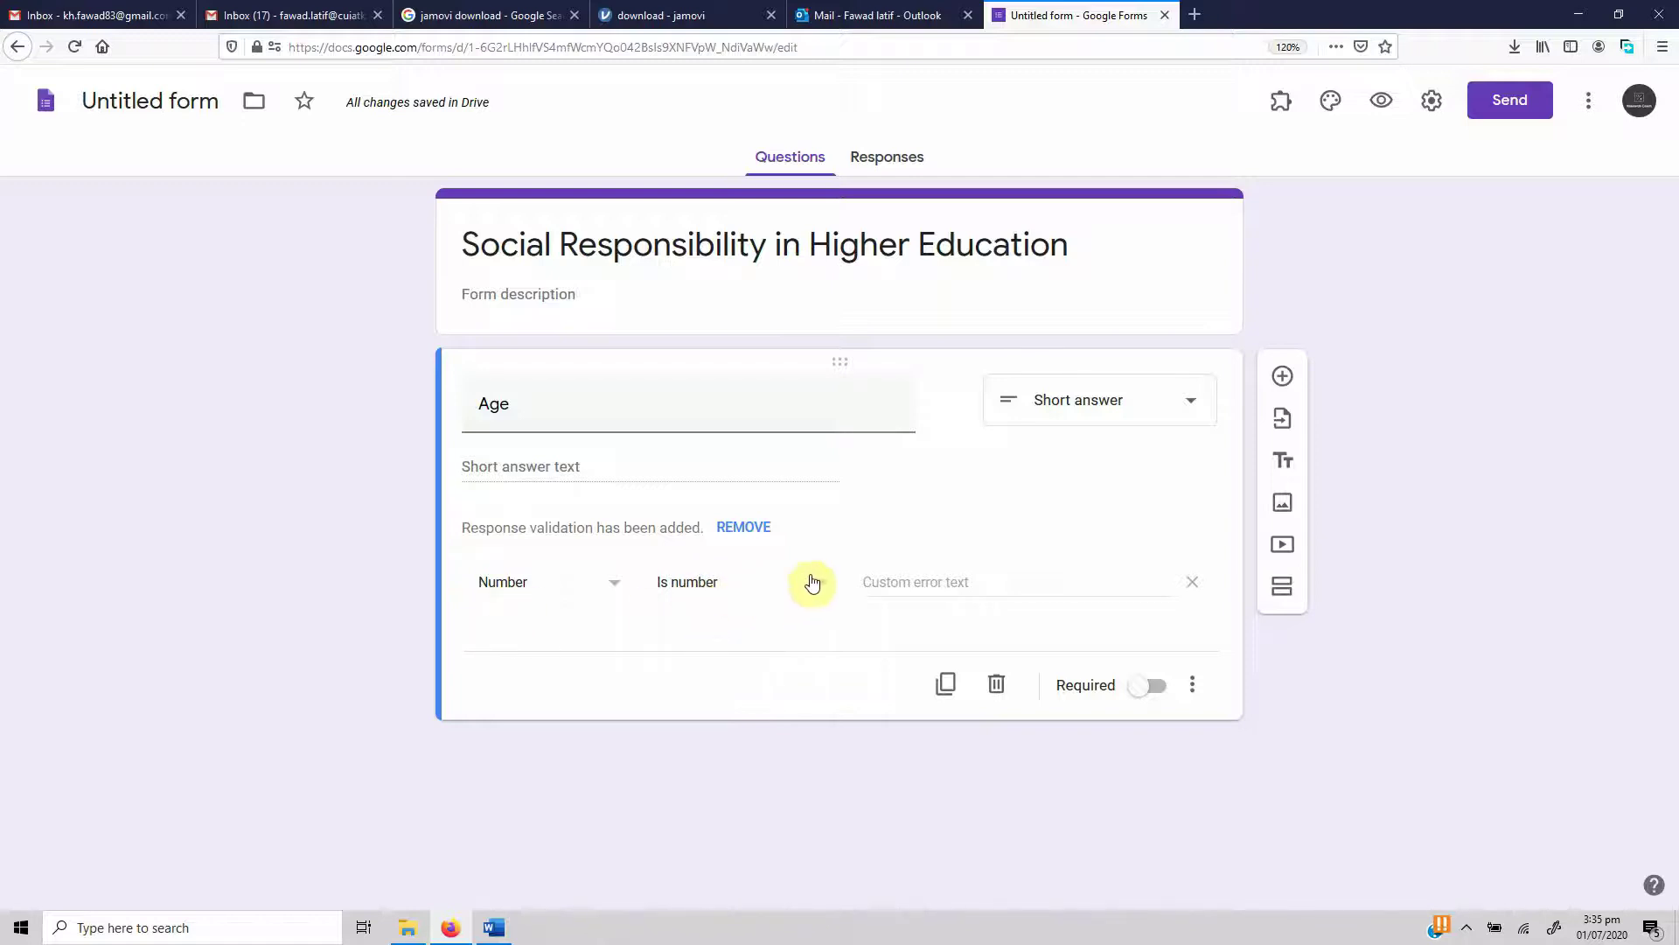
left_click(1000, 585)
type("Enter a Number")
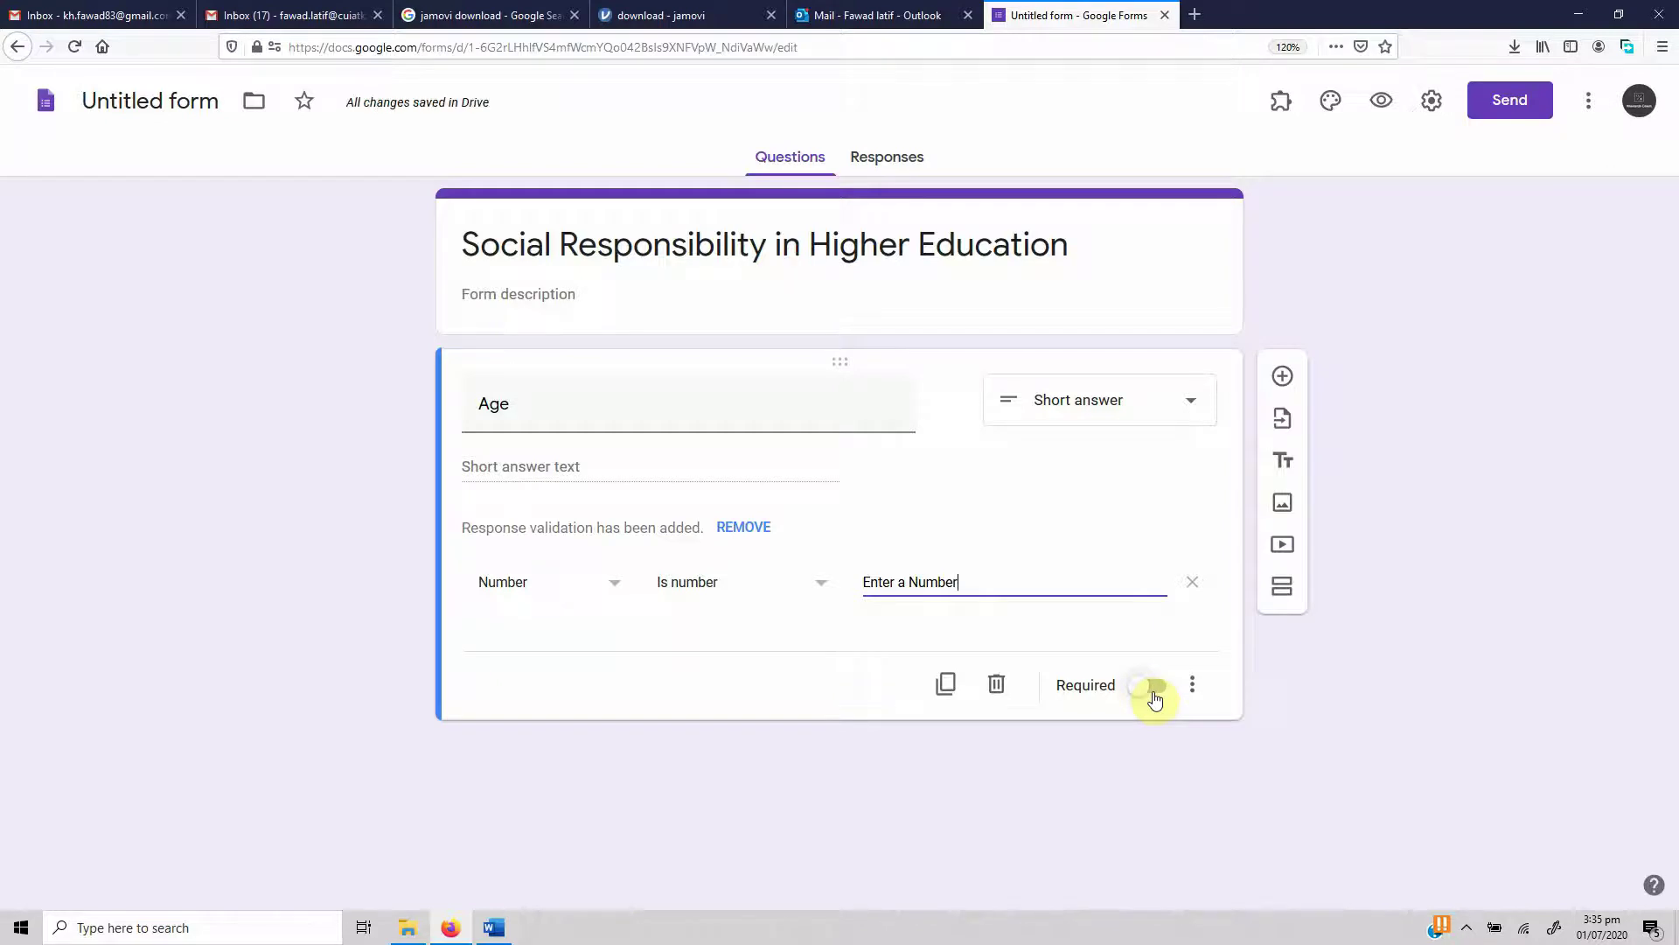
left_click(1164, 695)
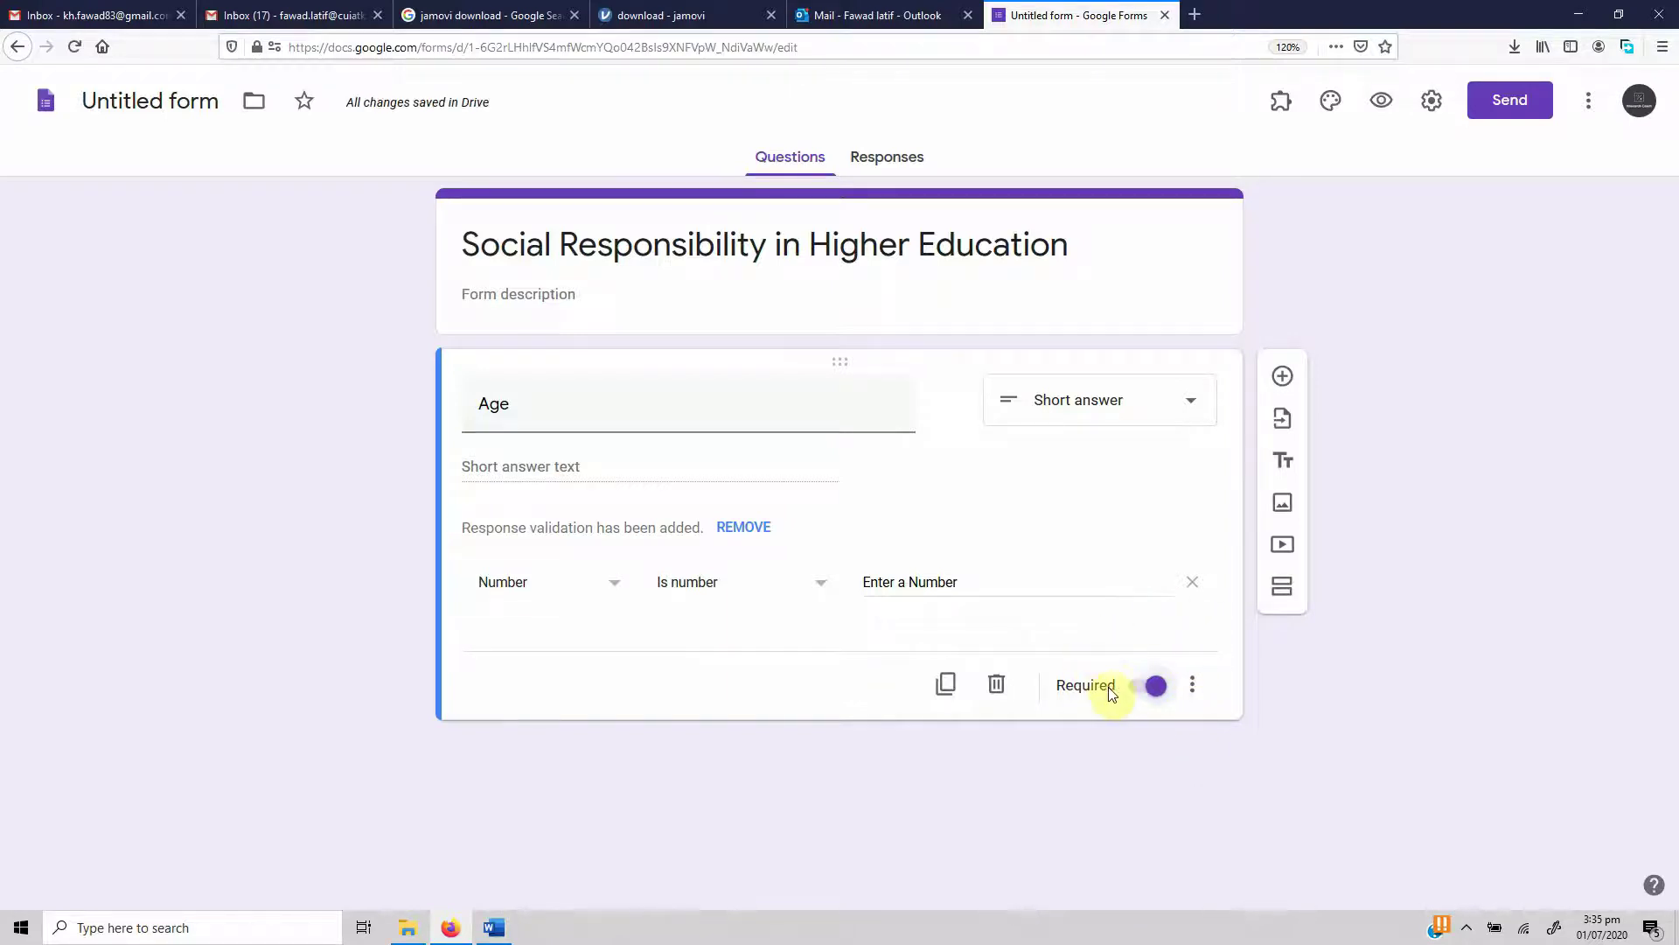
Add a new multiple-choice question titled 'Gender' below Age
left_click(1283, 375)
type("Gender")
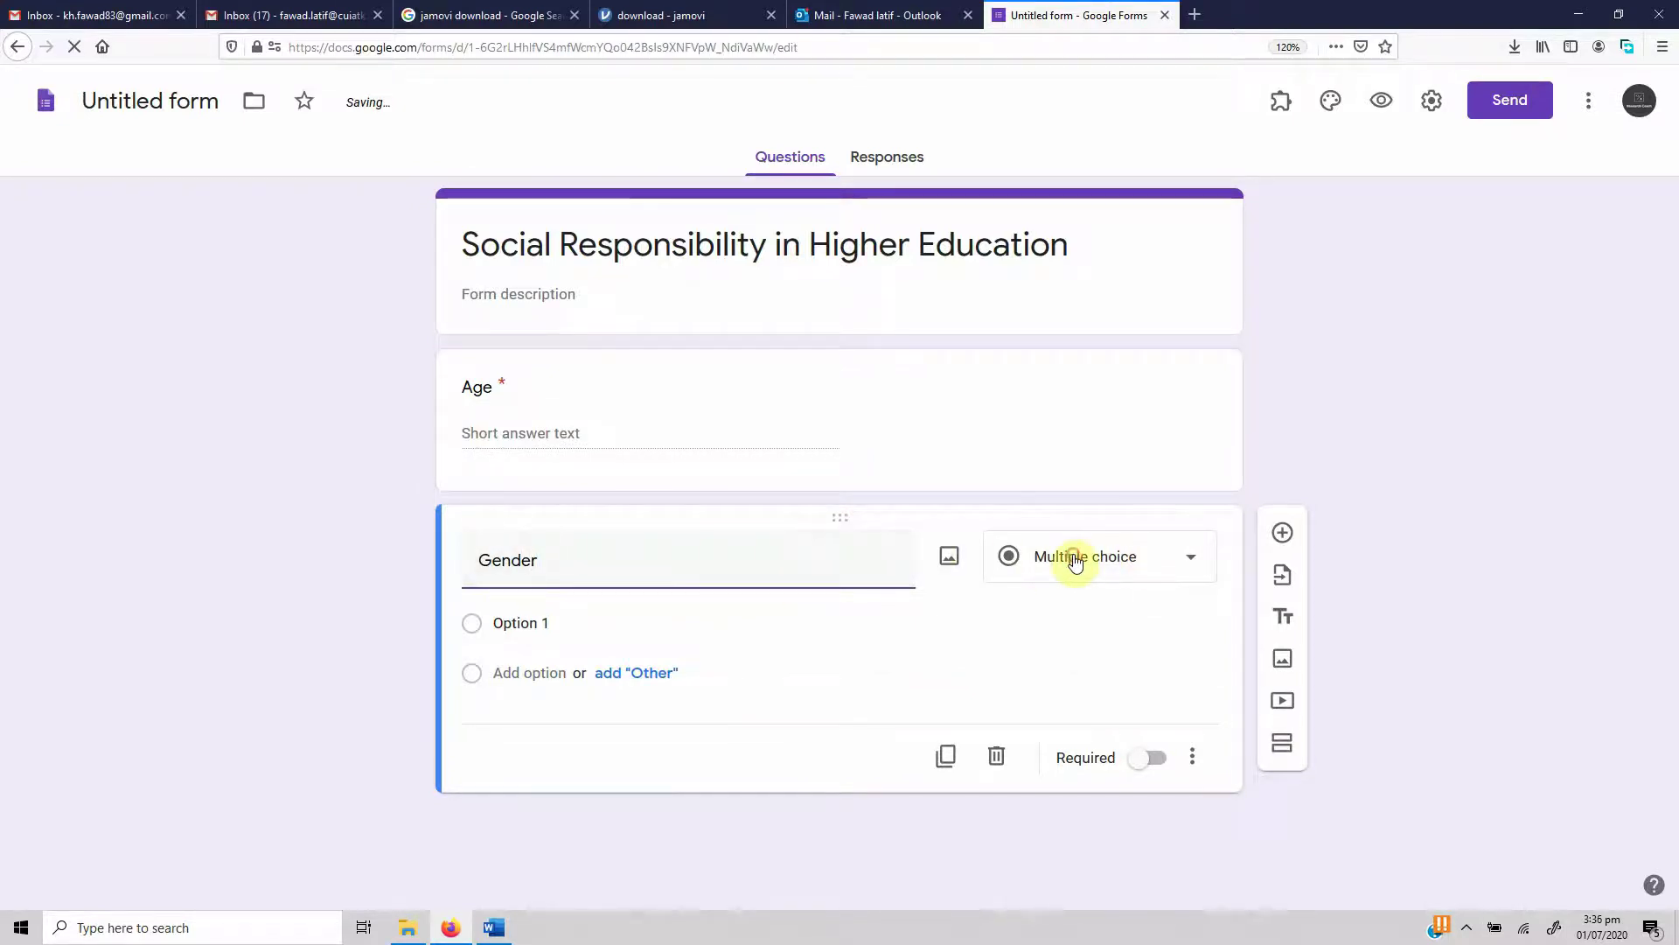
left_click(1075, 554)
left_click(1077, 394)
Give Gender the options Male and Female, make it required, and return to Word
left_click(549, 625)
type("Male")
left_click(538, 673)
type("Female")
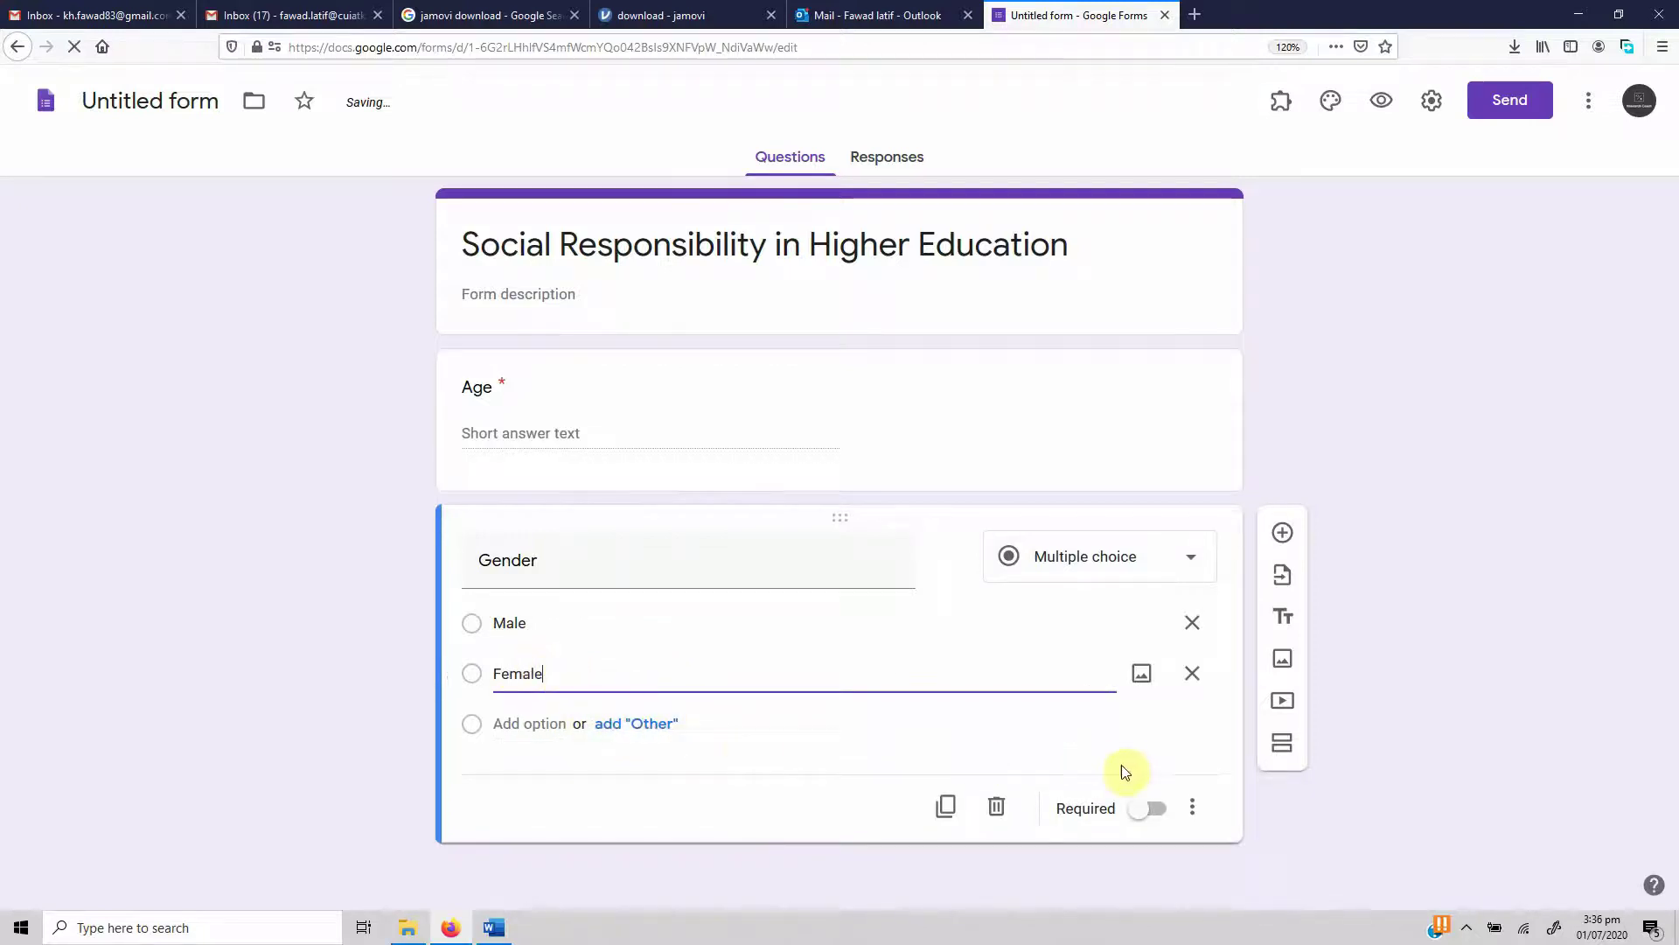
left_click(1146, 810)
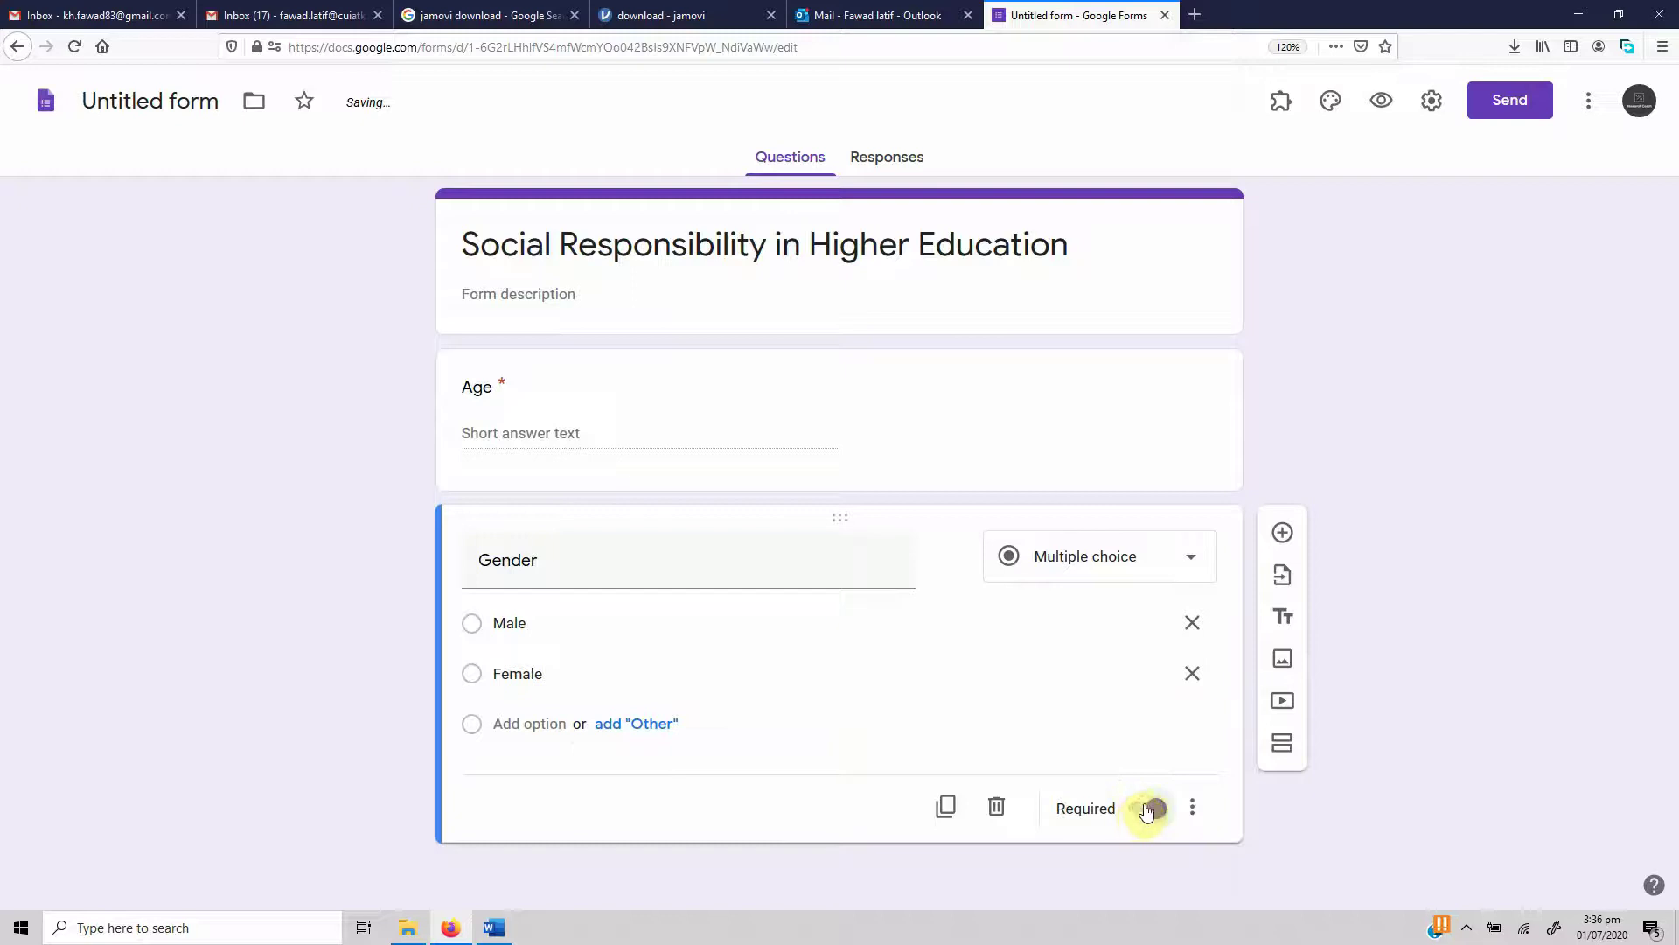
left_click(494, 927)
Add a question below Gender titled with the first statement copied from the Word questionnaire
left_click_drag(341, 315, 401, 444)
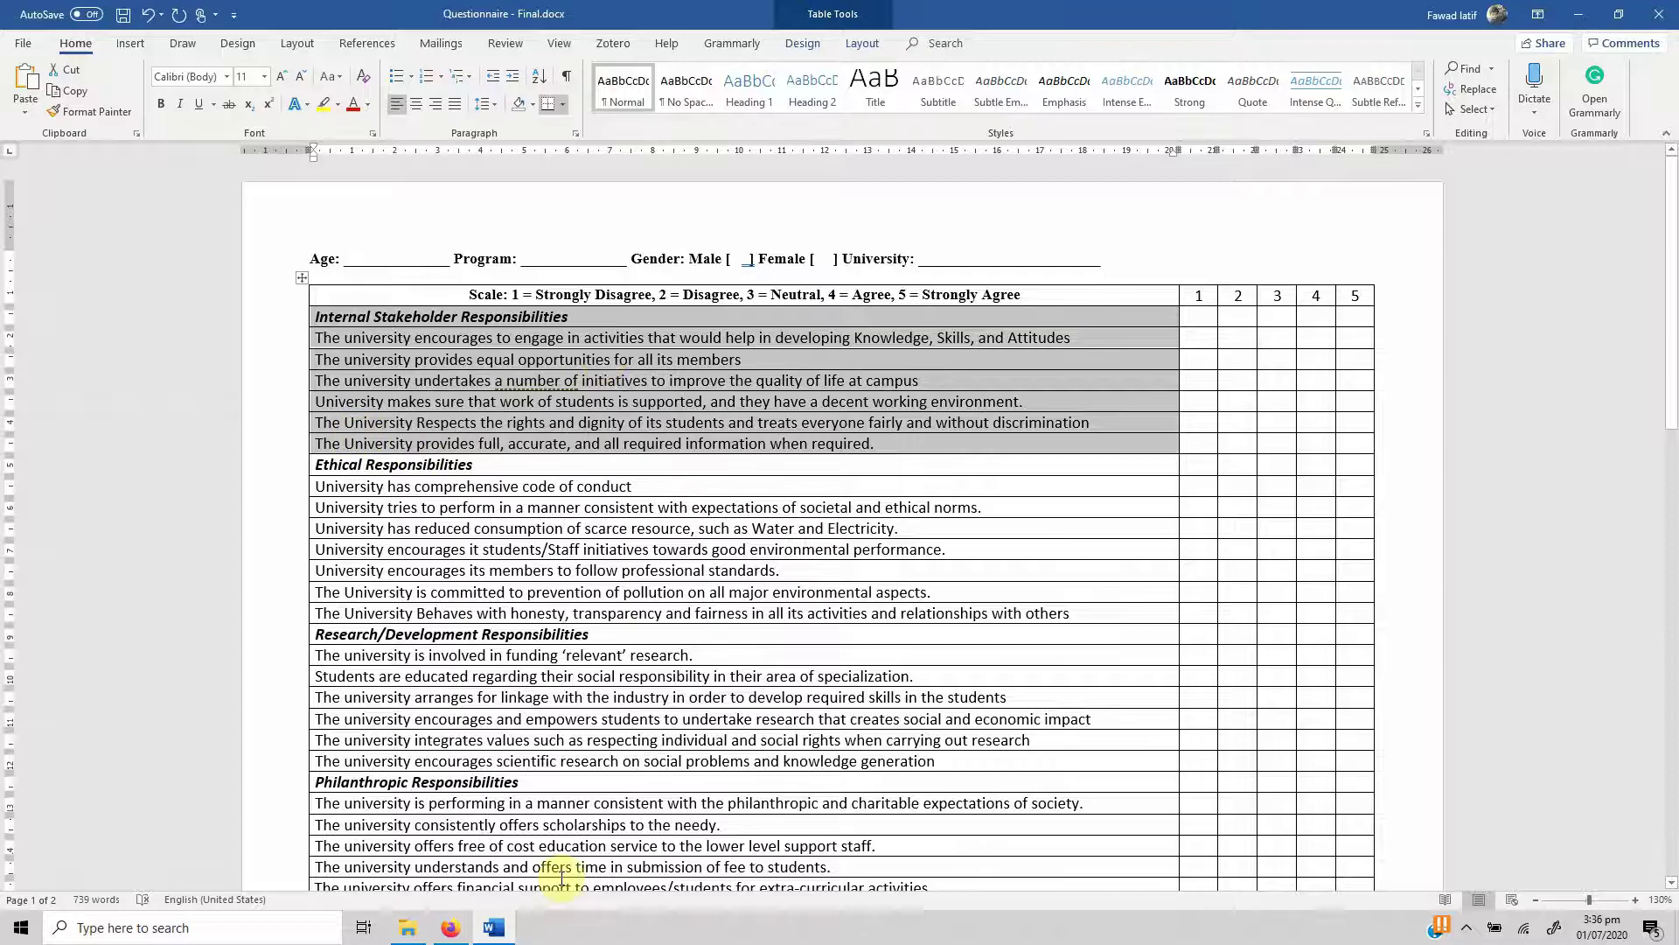
left_click(451, 928)
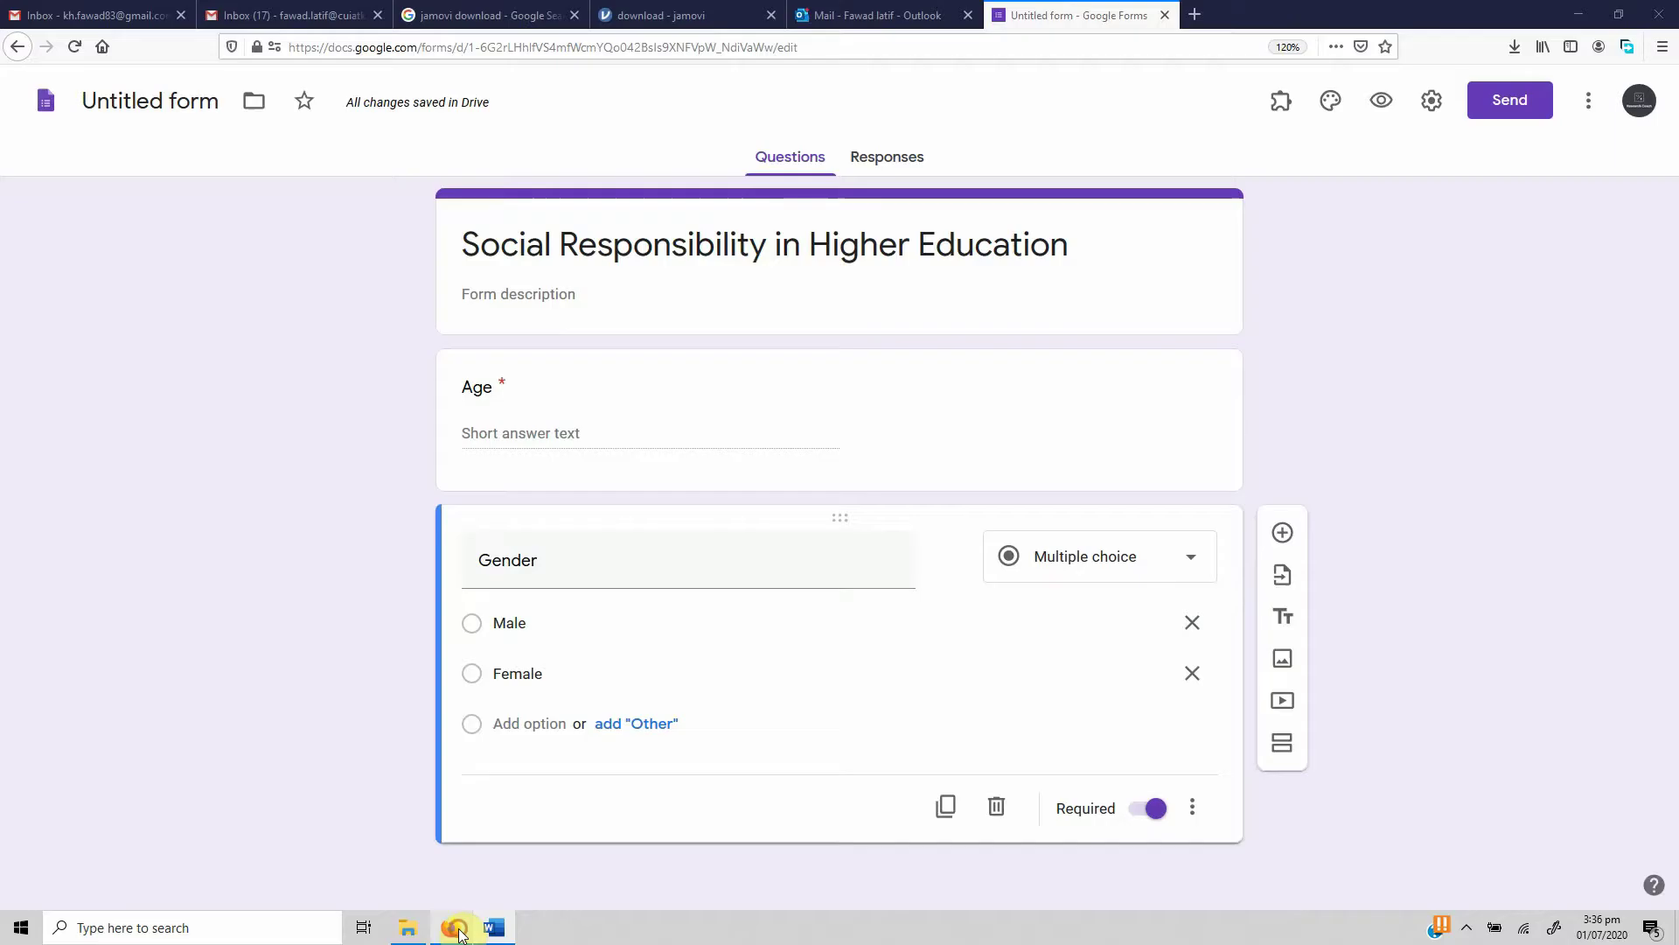
left_click(1279, 530)
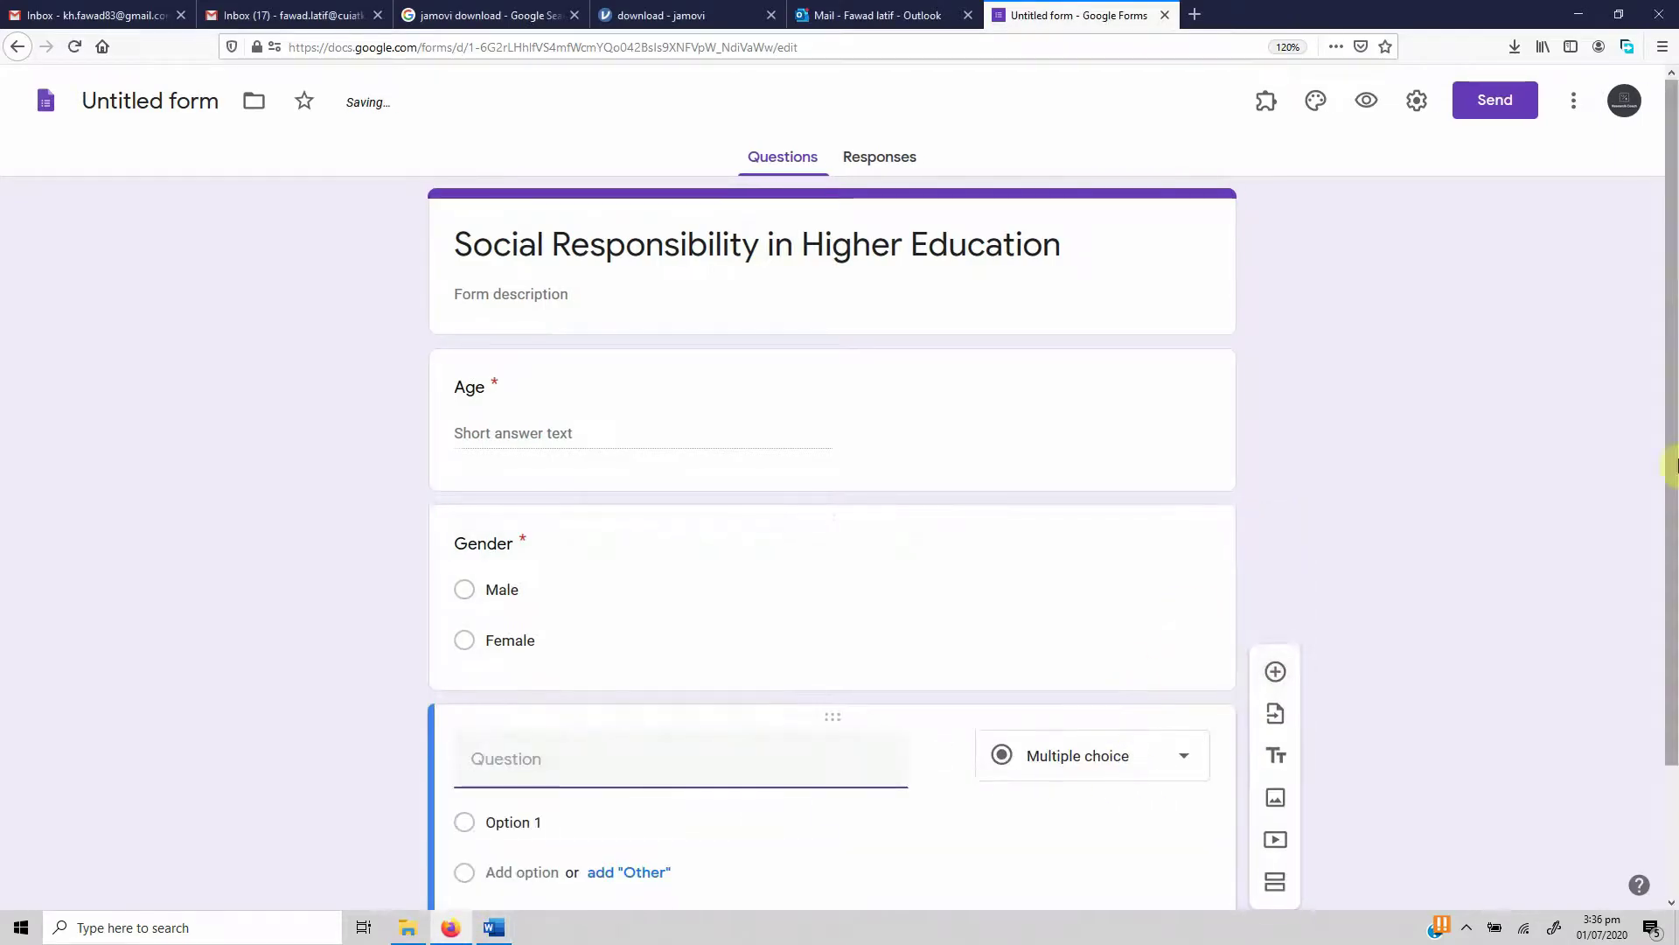
left_click(494, 927)
left_click(422, 338)
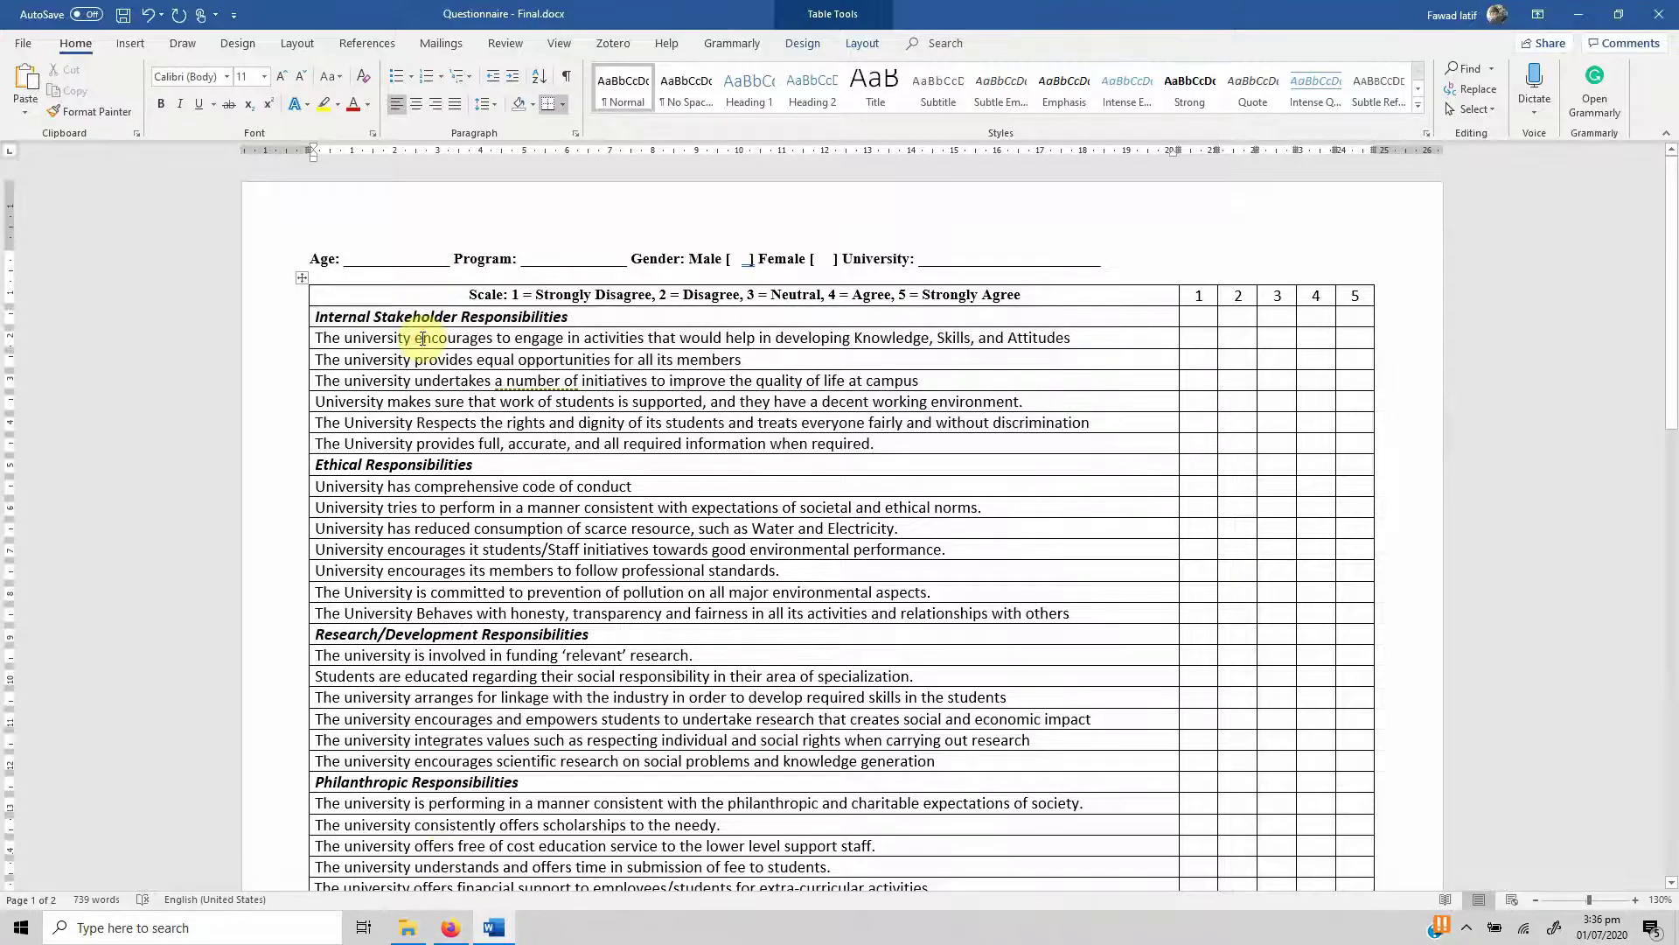
triple_click(423, 338)
key("ctrl+c")
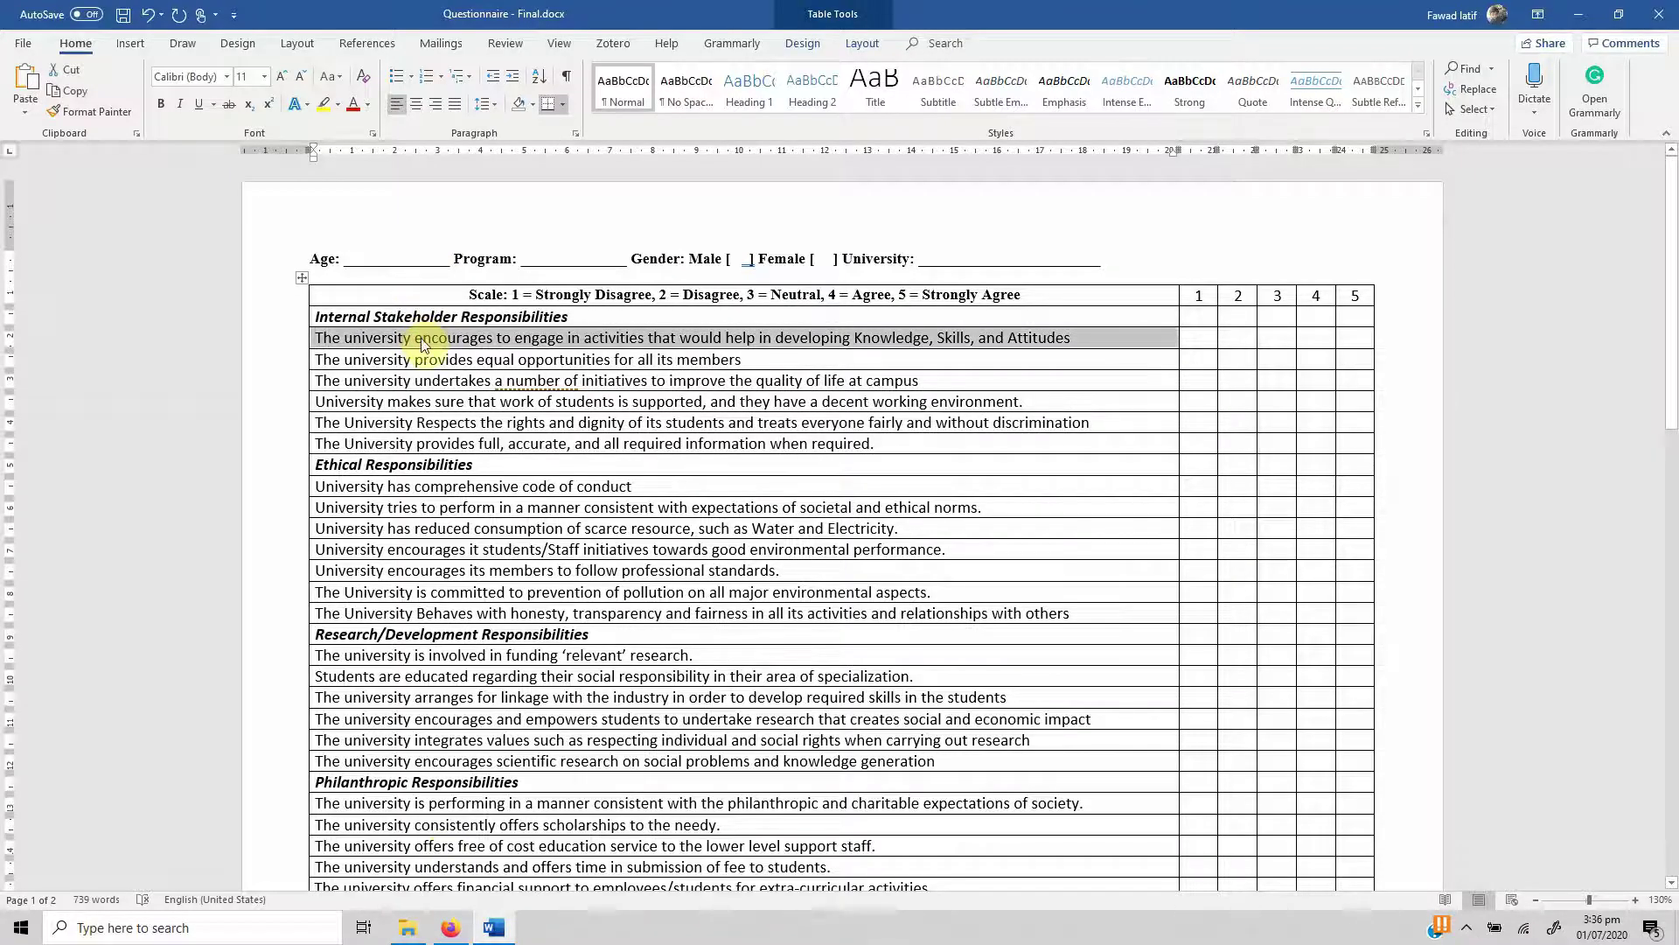
left_click(451, 927)
key("ctrl+v")
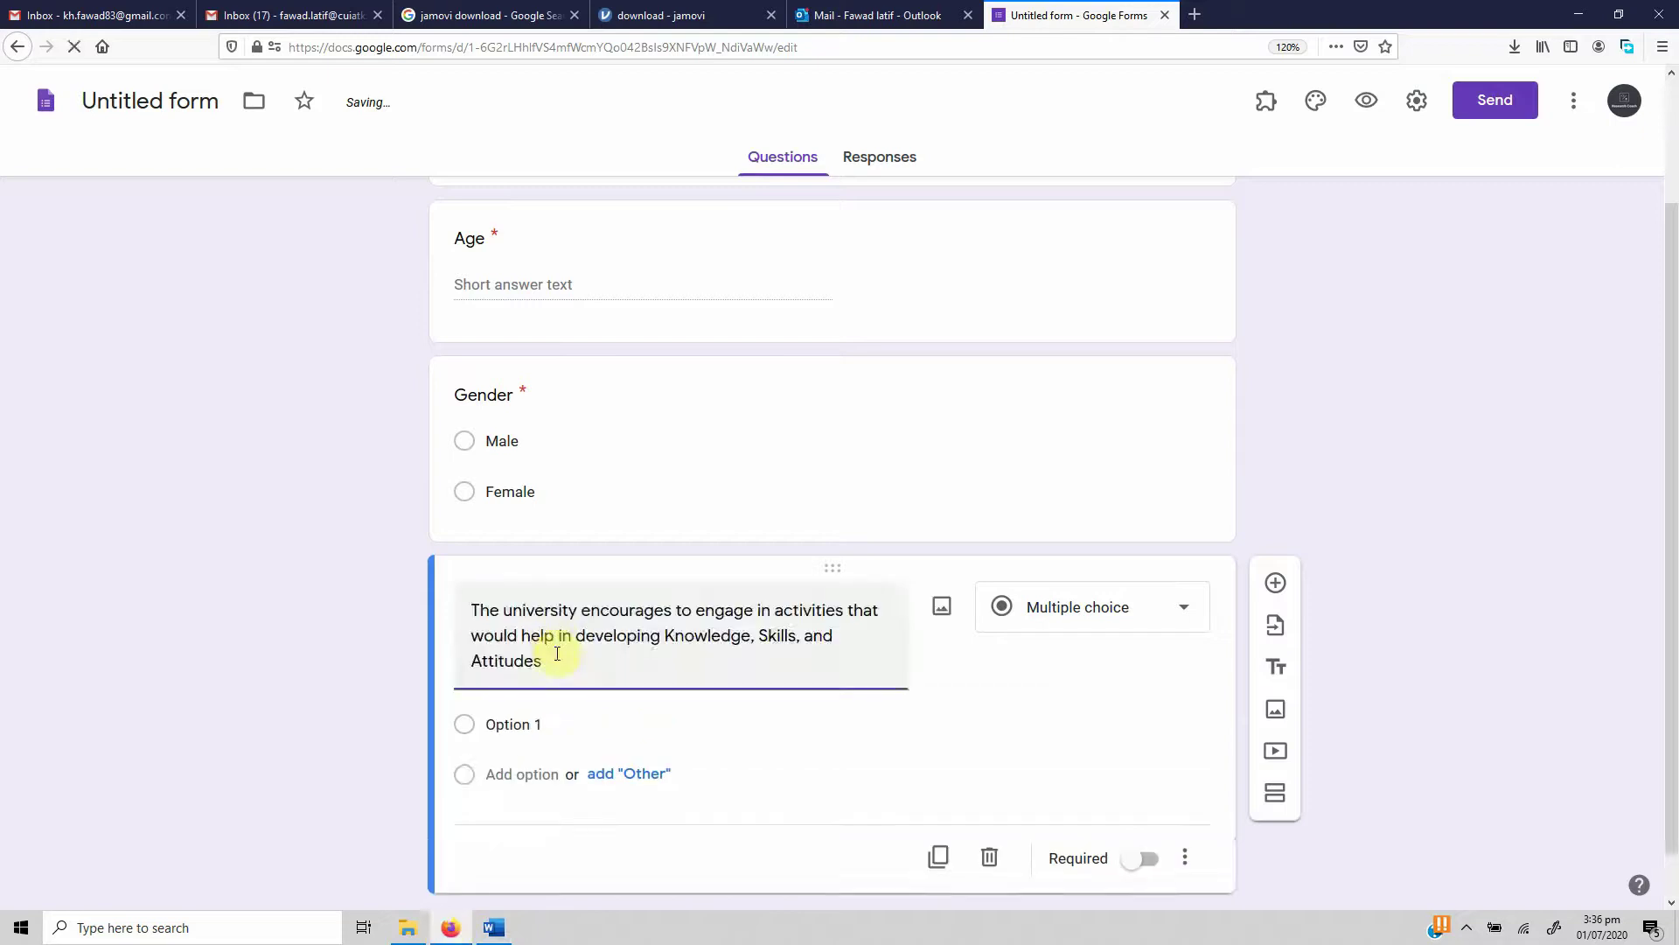
Enter the five answer options SD, D, N, A and SA
left_click(538, 723)
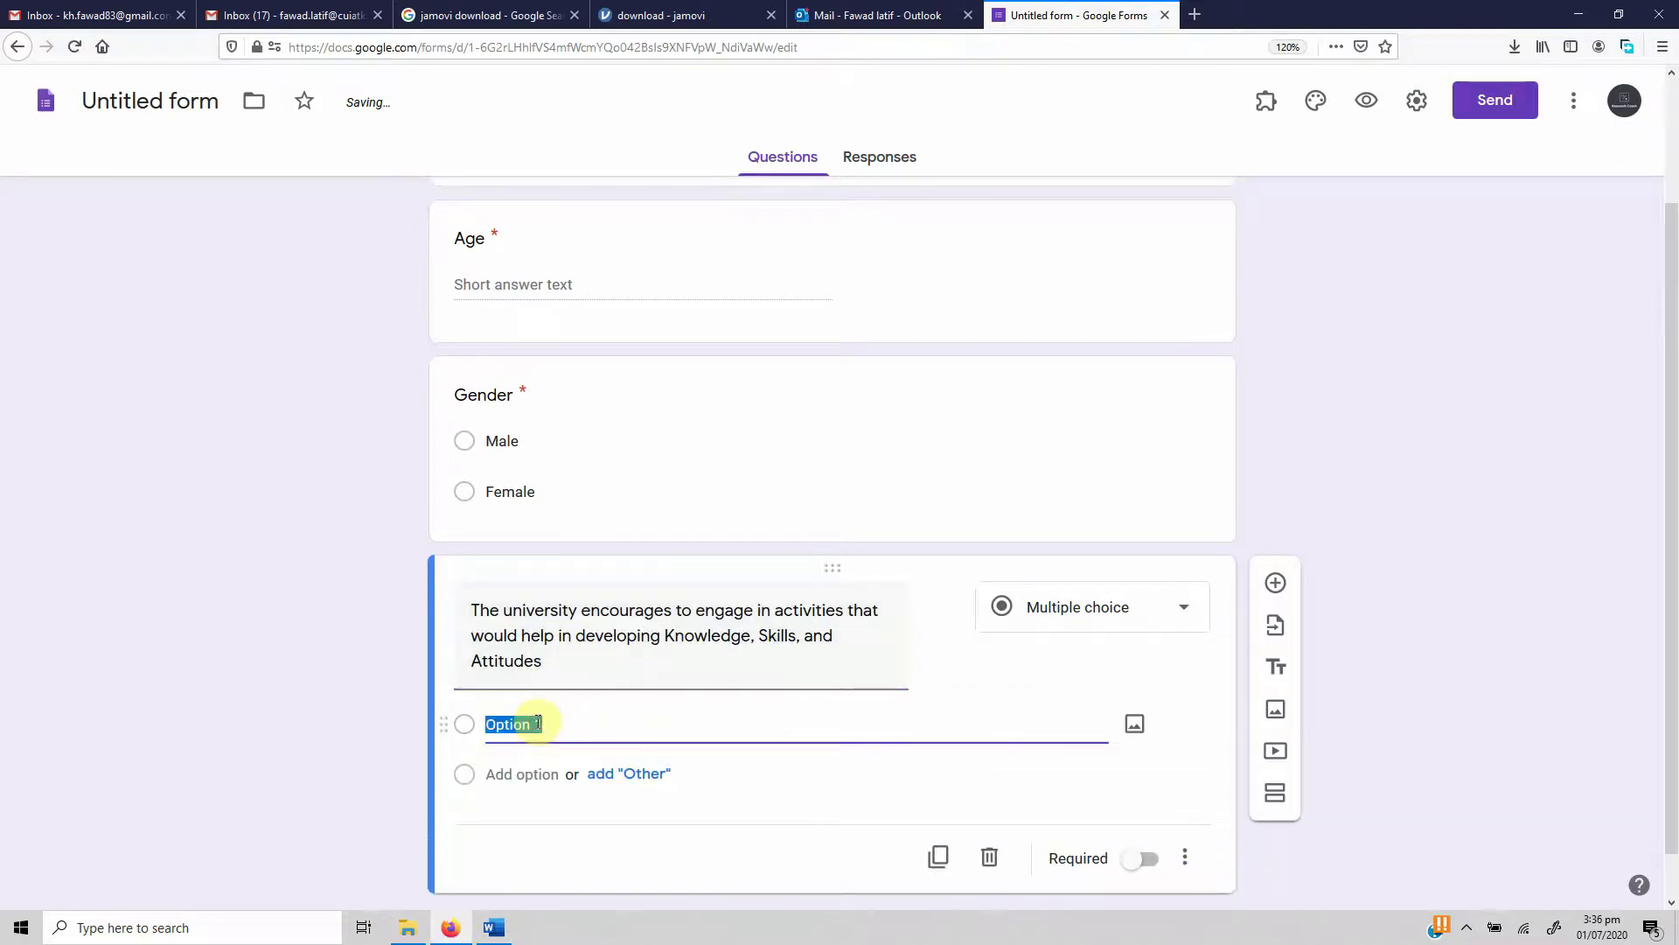
type("SD")
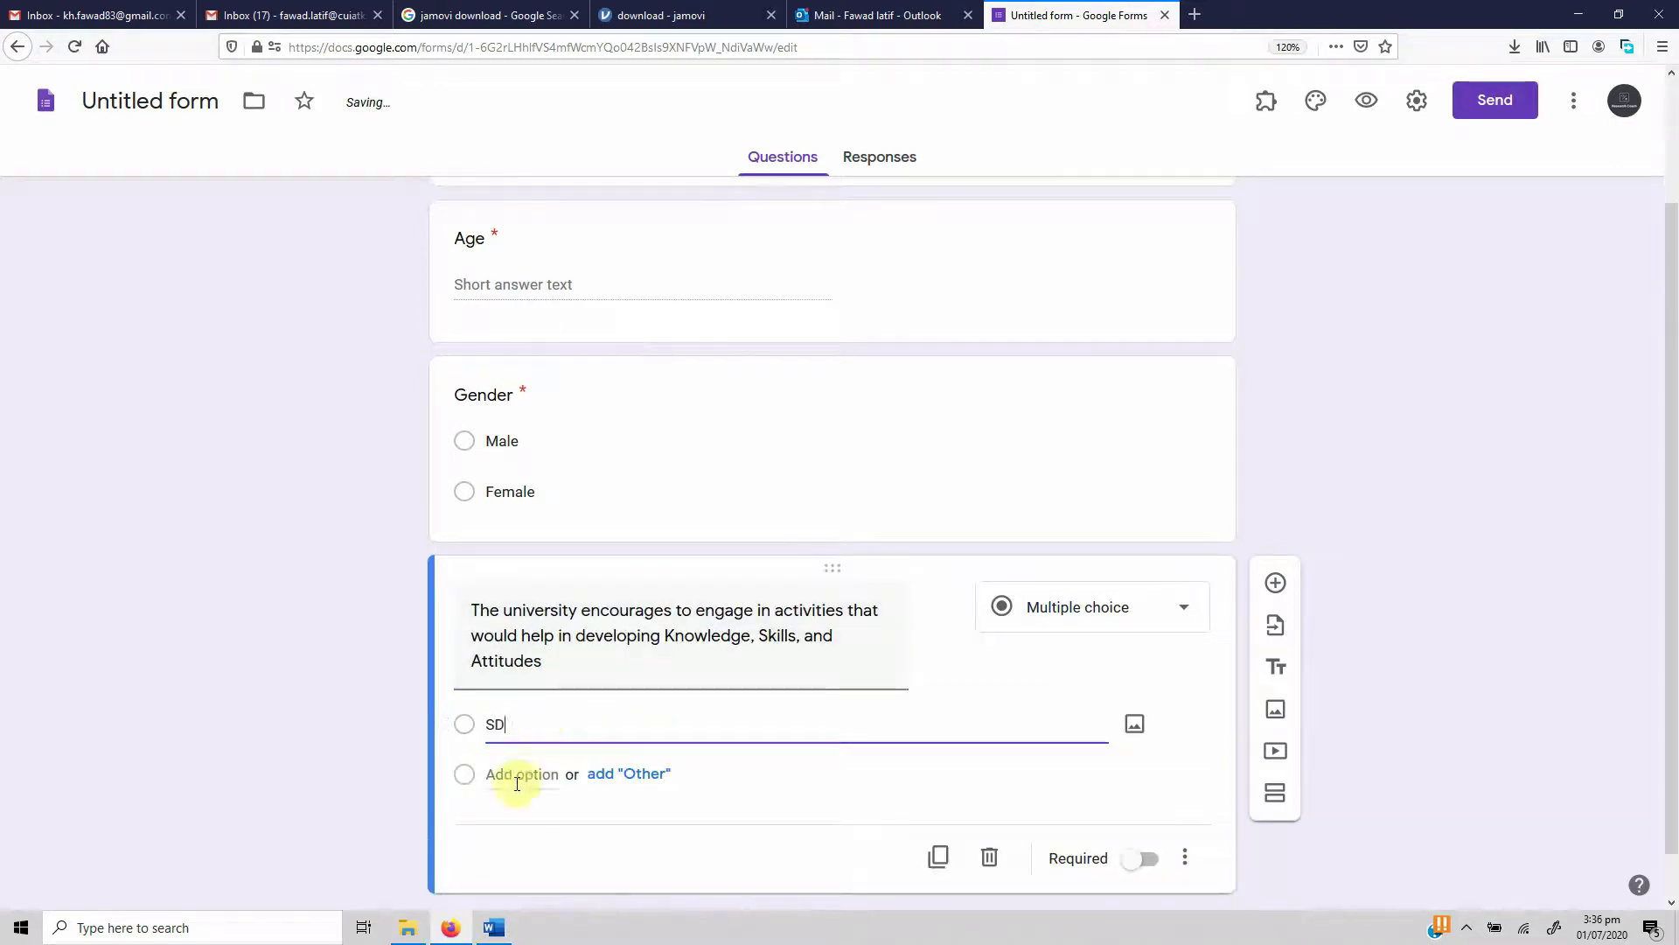
left_click(516, 776)
type("D")
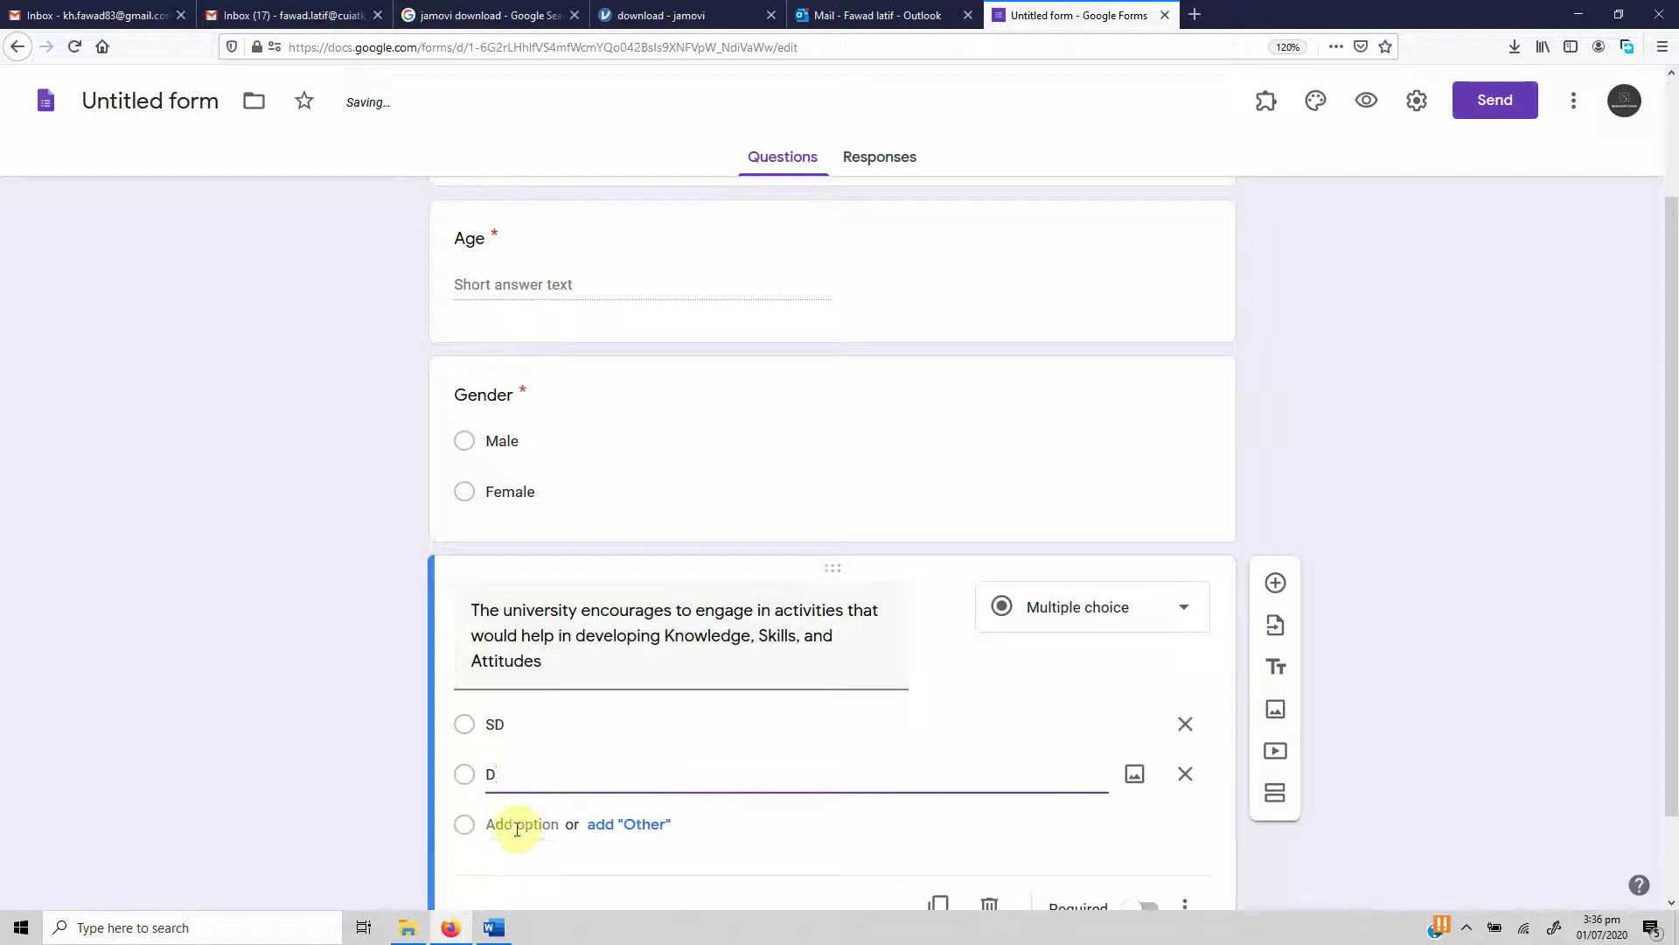
left_click(517, 824)
type("N")
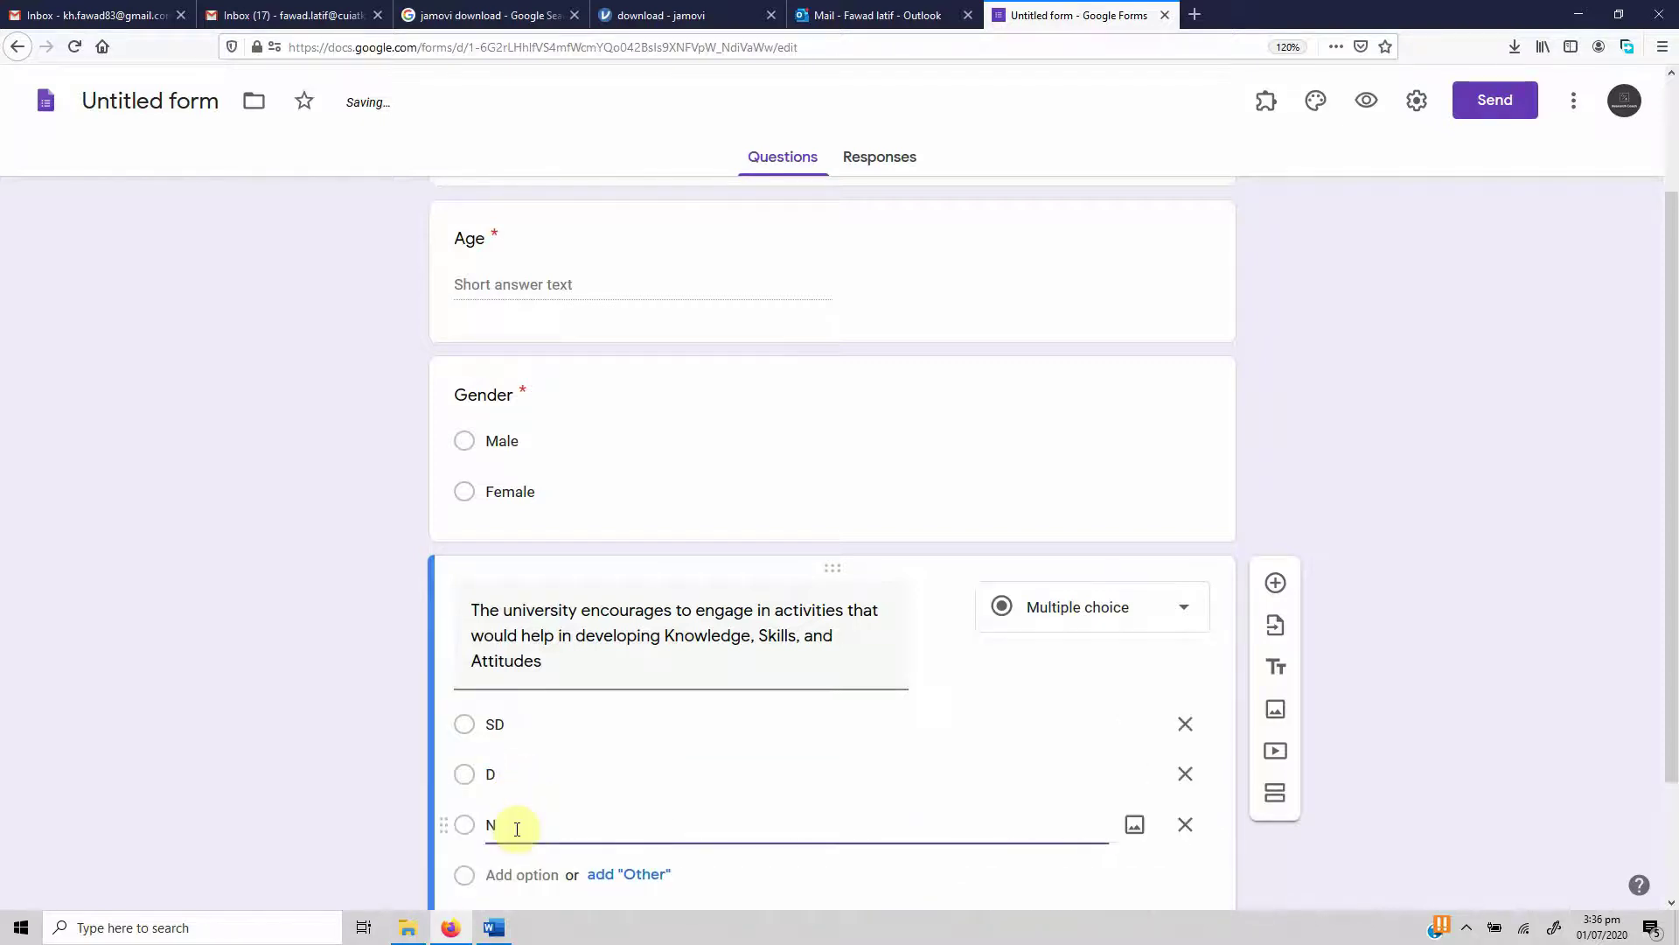
left_click(523, 874)
type("A")
scroll(1673, 560, "down", 2)
left_click(500, 800)
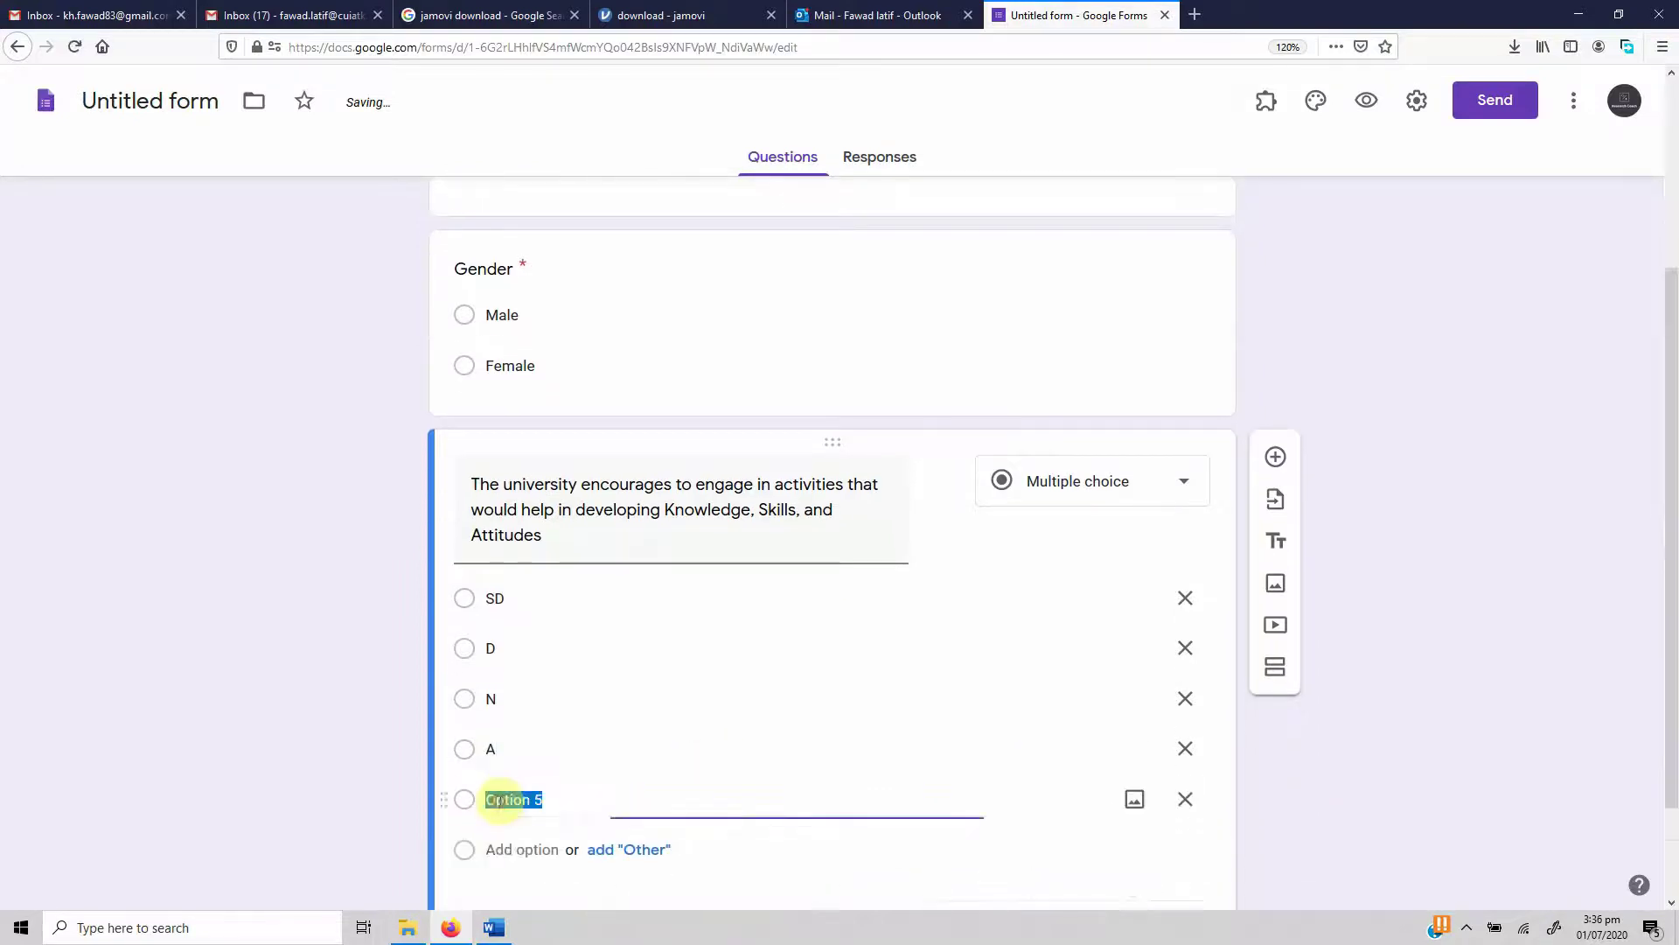
type("SA")
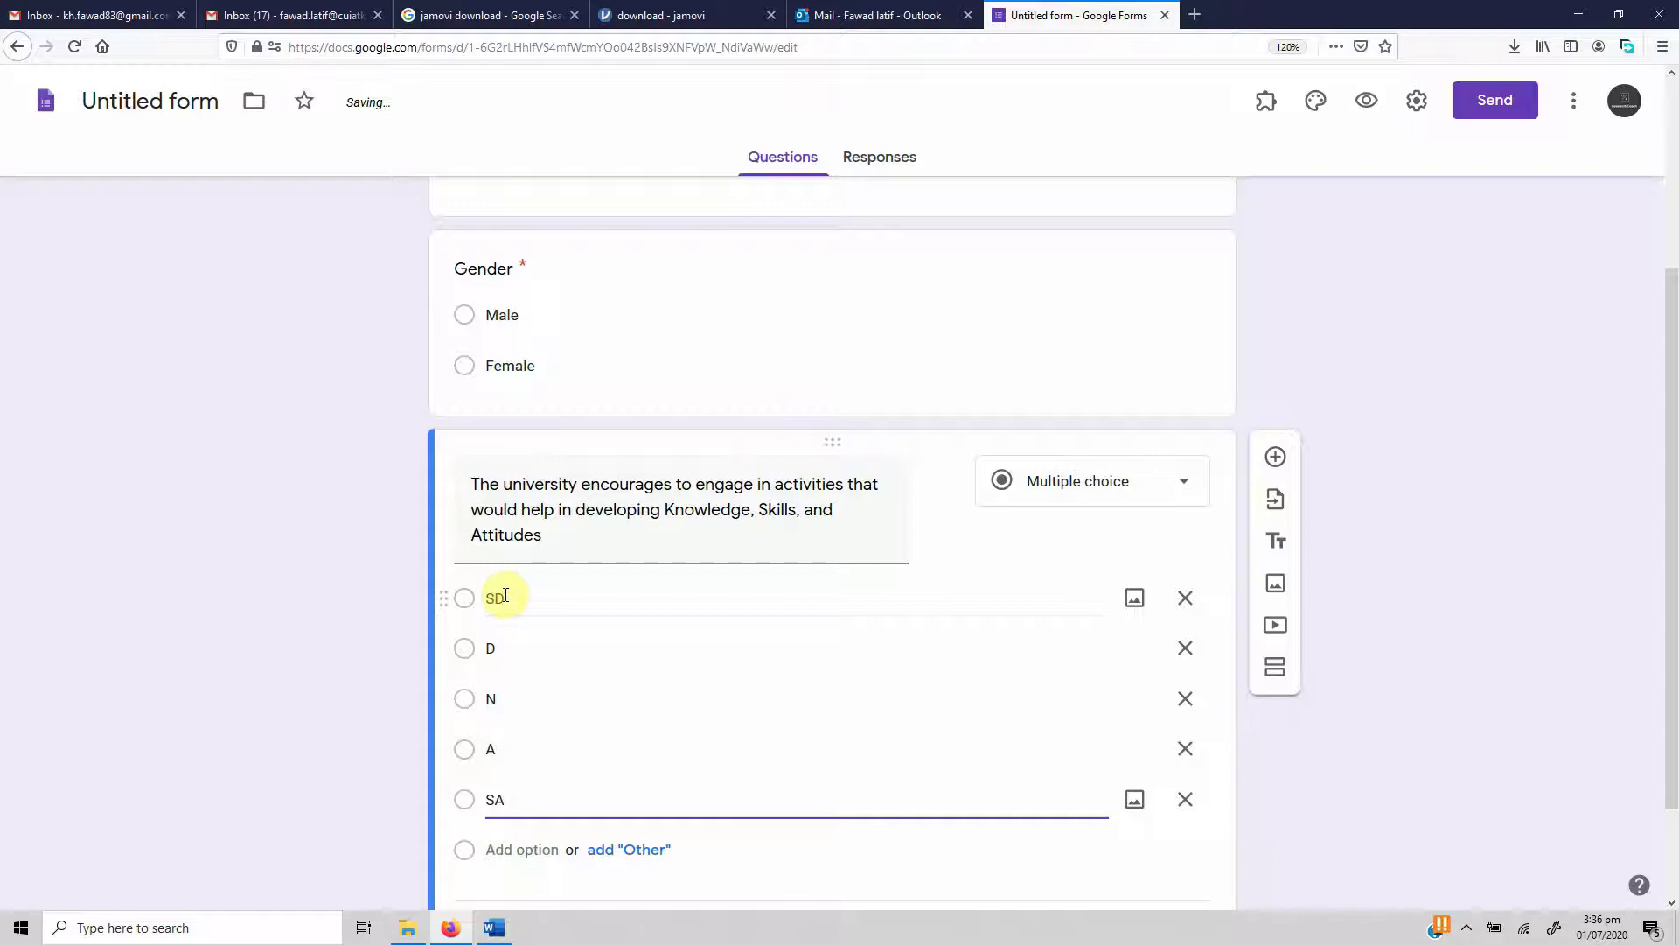
Add a blank question below the Likert item and select Word's Internal Stakeholder Responsibilities heading
scroll(1607, 498, "up", 3)
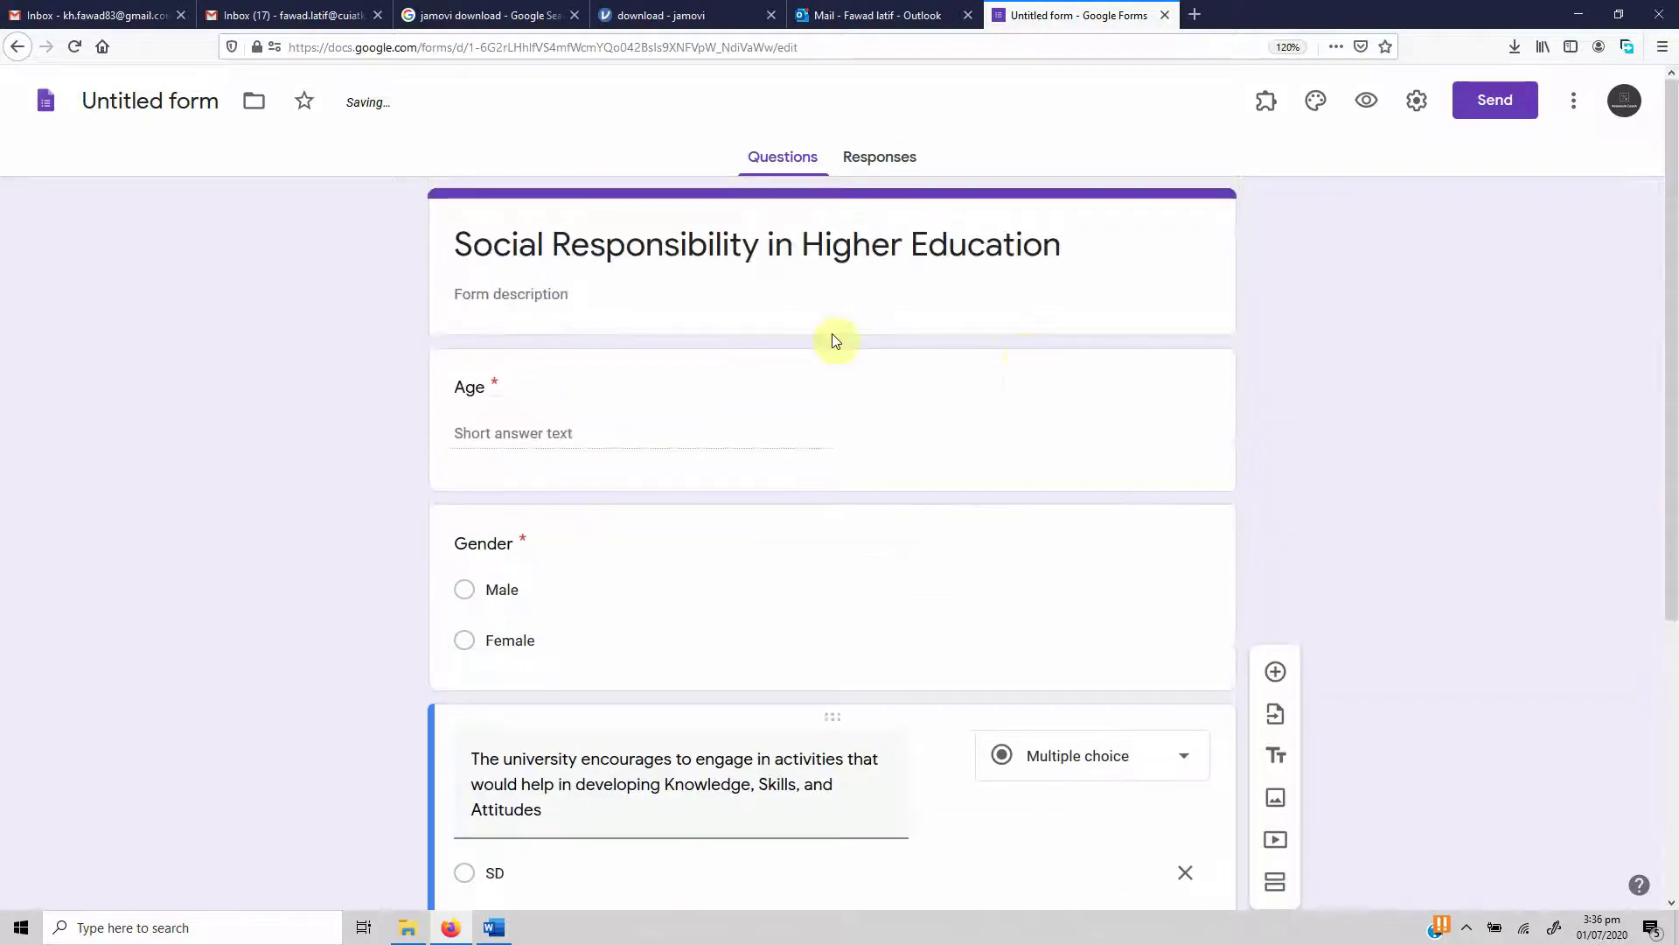
scroll(1081, 569, "down", 4)
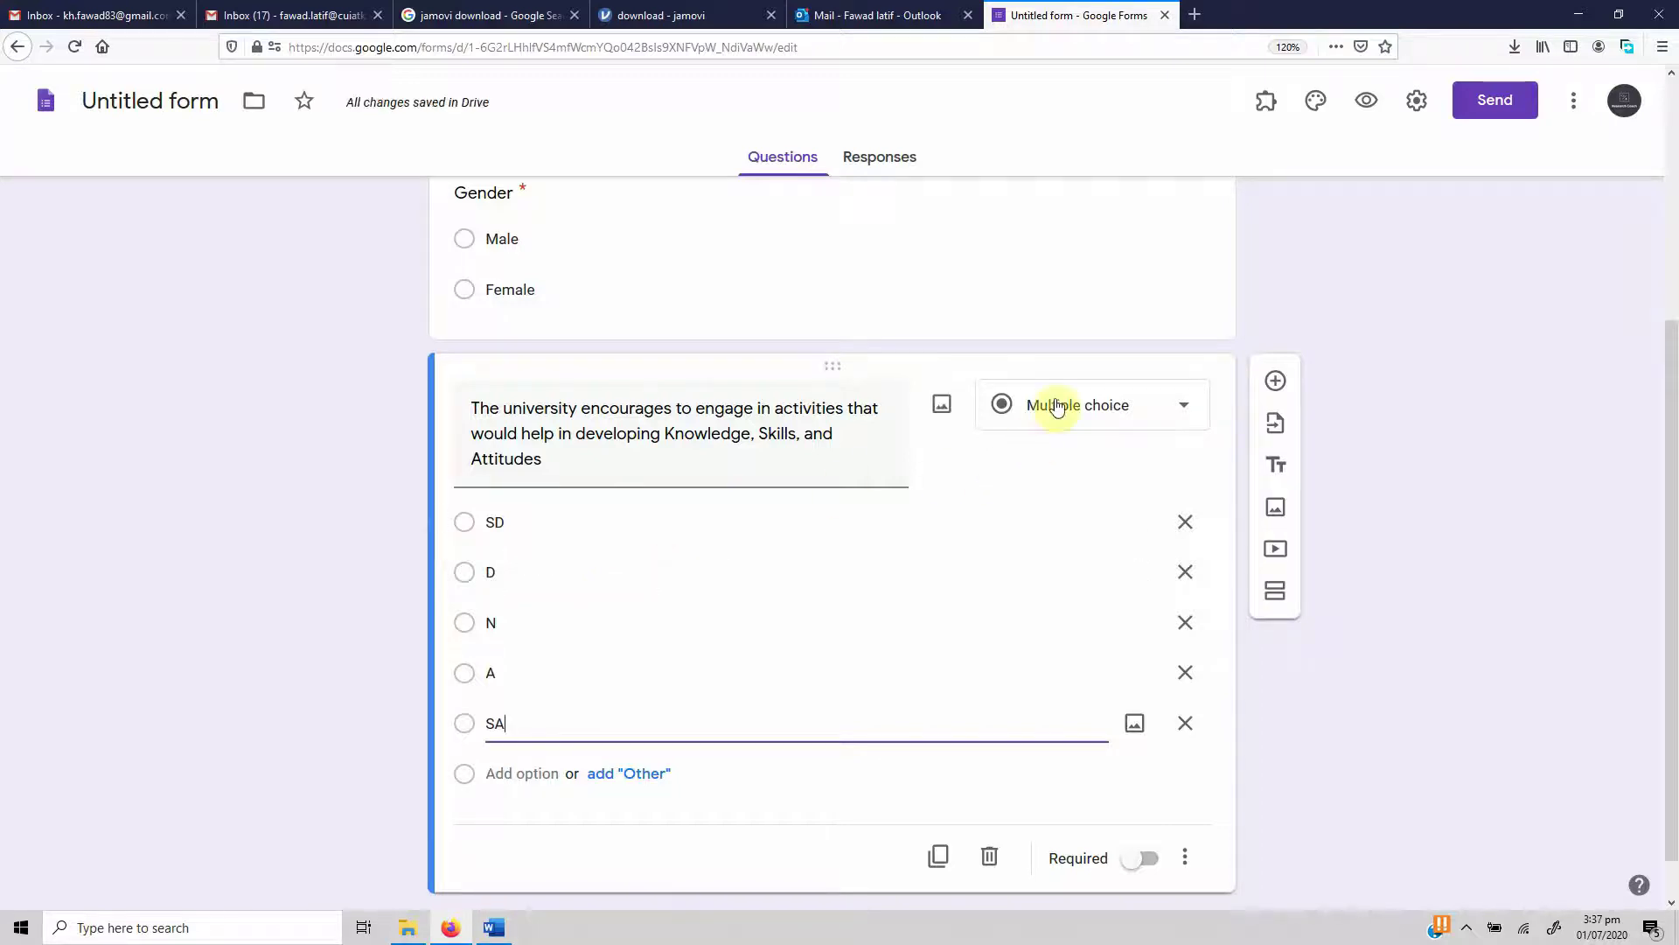
left_click(1275, 380)
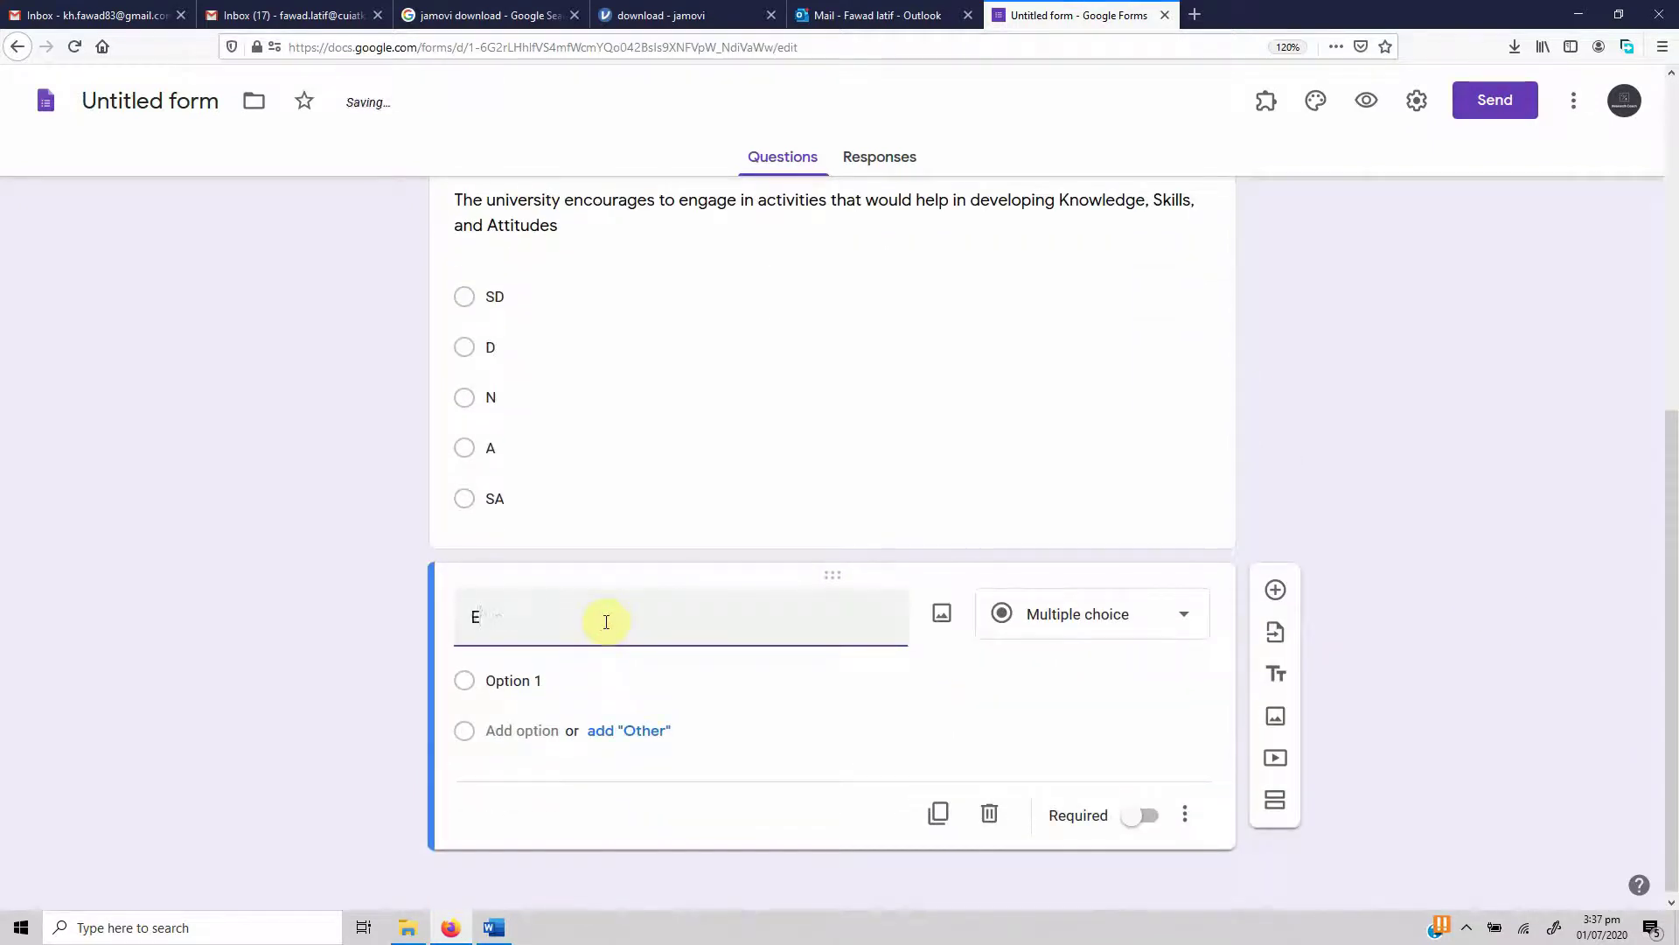
left_click(494, 927)
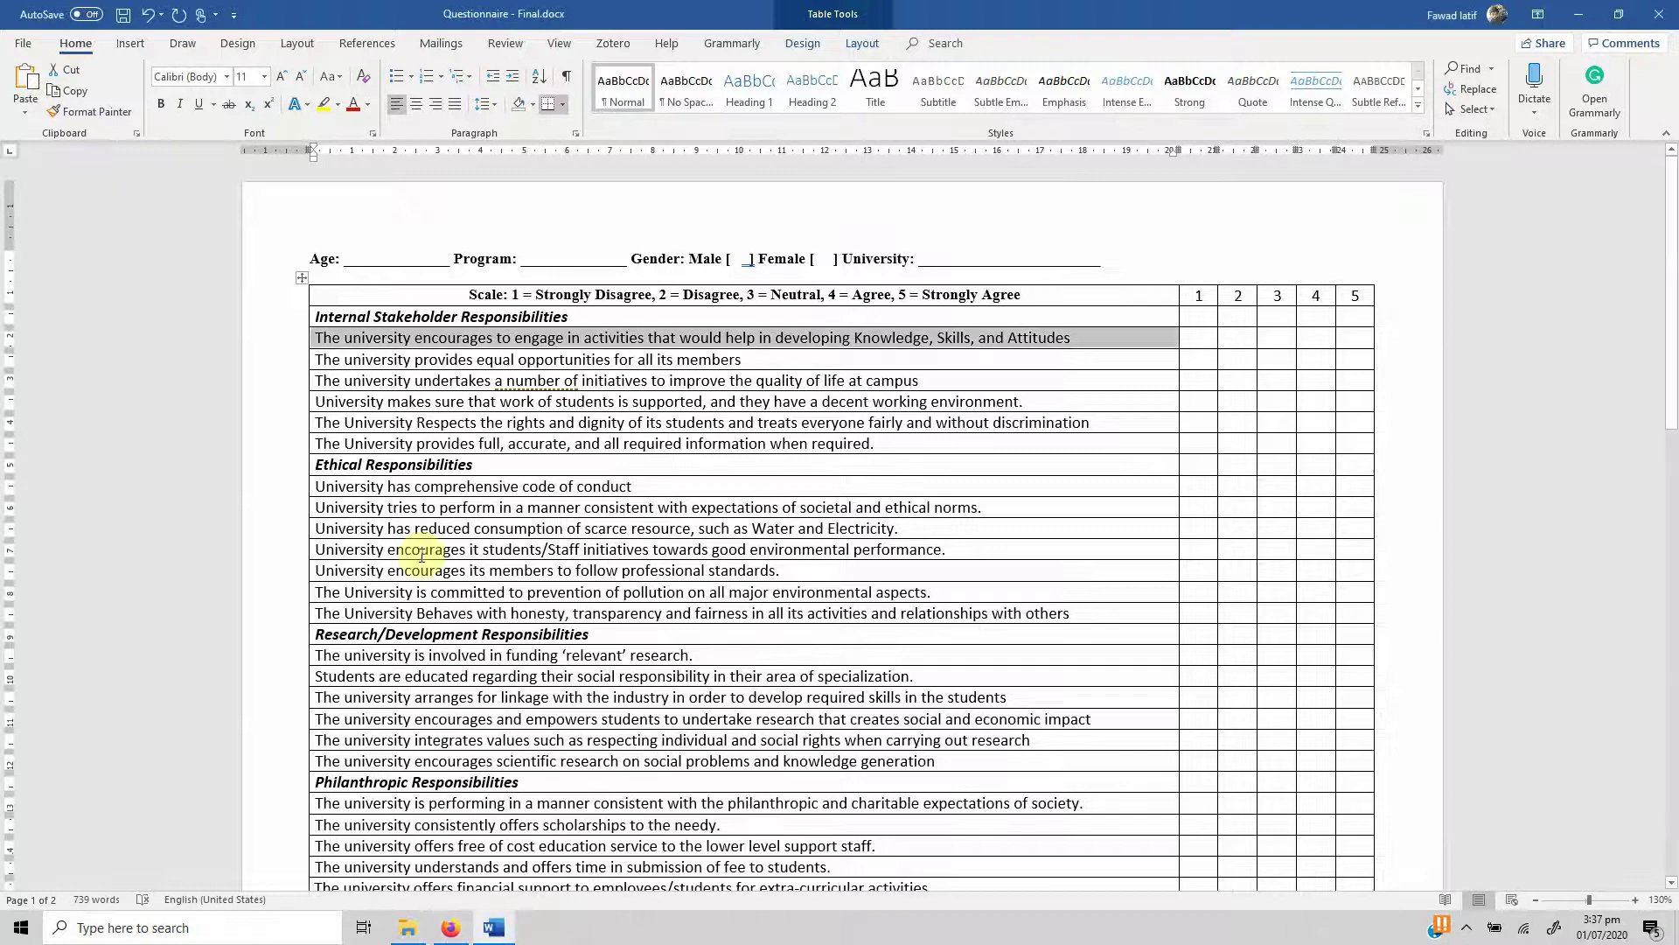
left_click(581, 317)
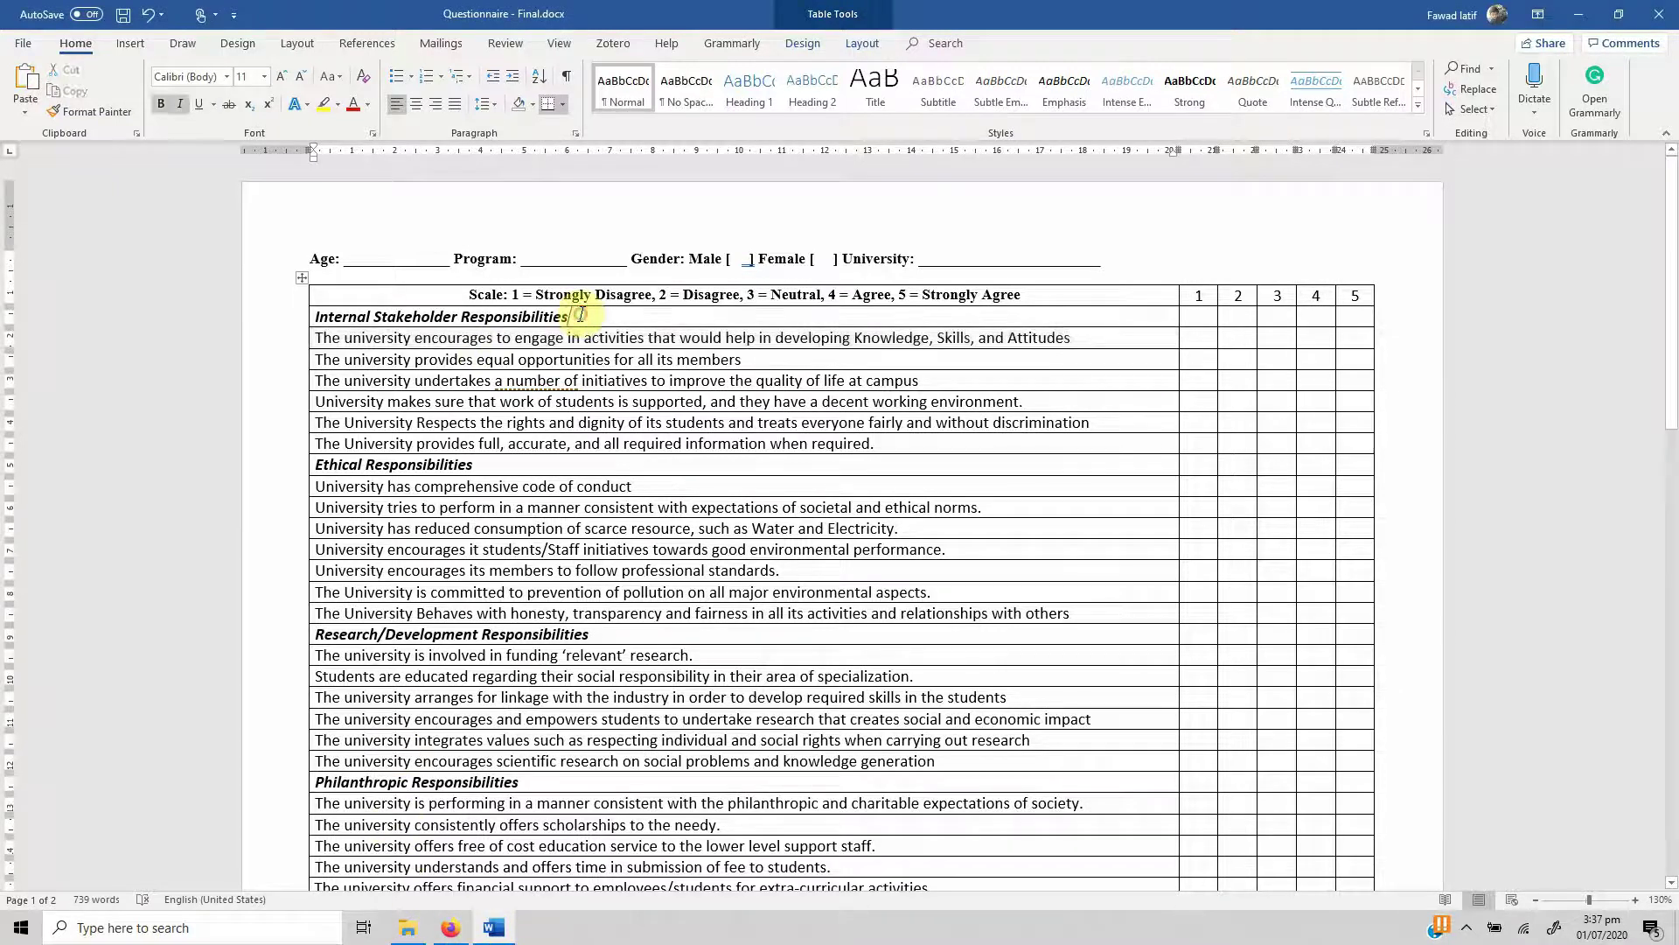
Paste 'Internal Stakeholder Responsibilities' as the question title and make it a Multiple choice grid
key("shift+Home")
key("ctrl+c")
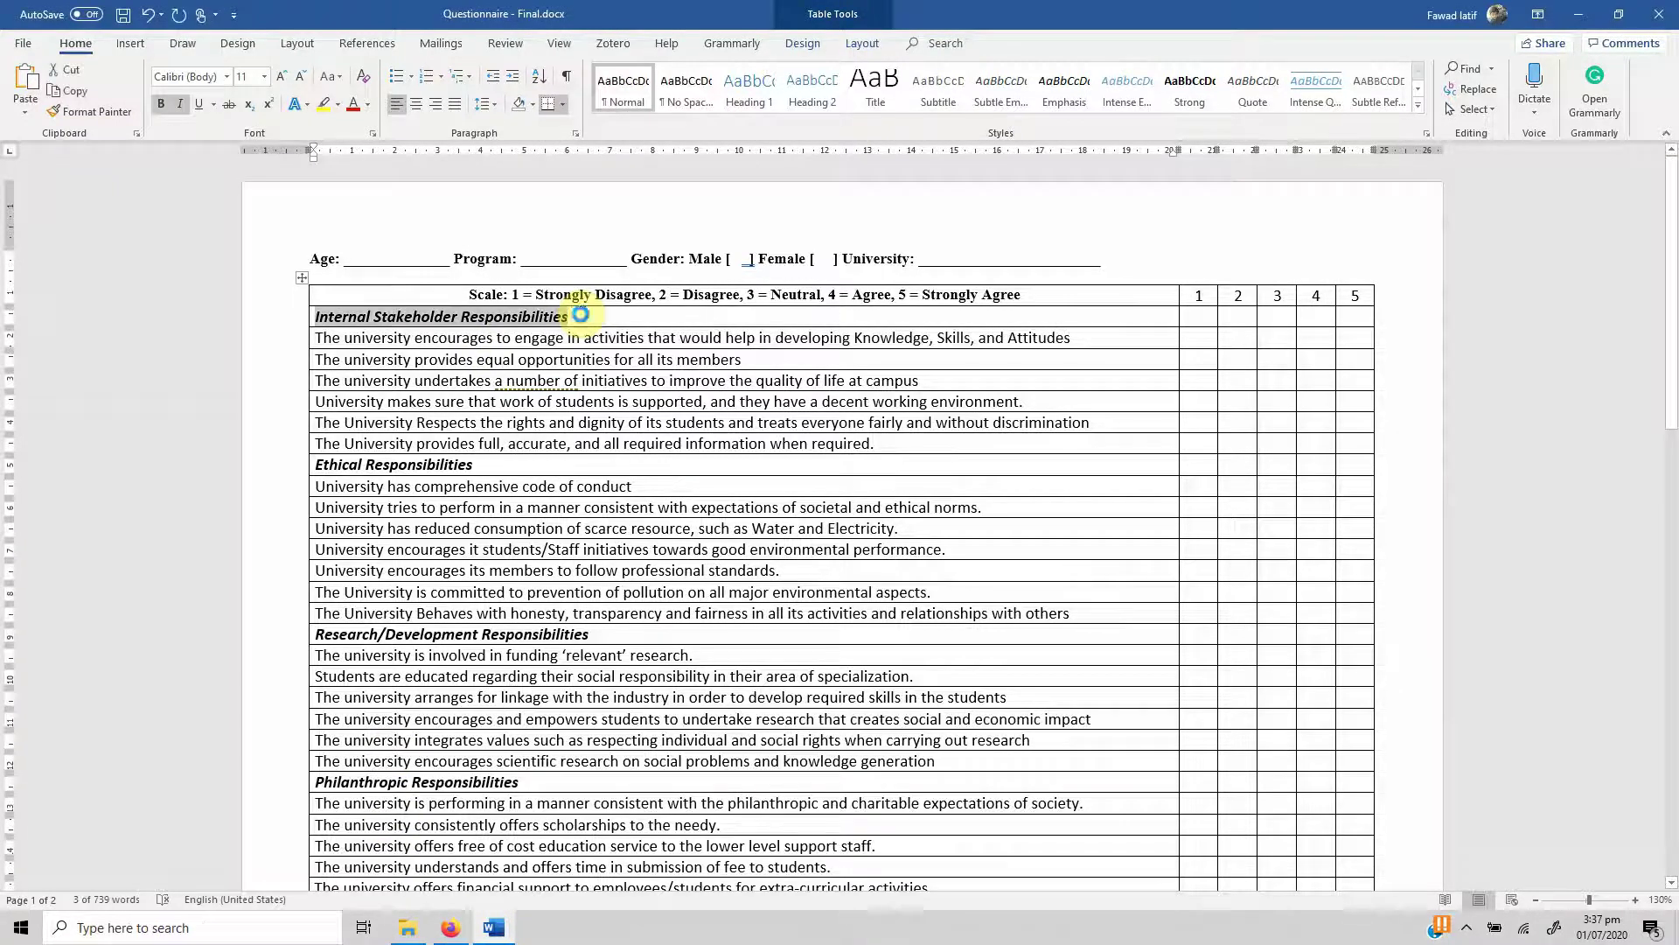
left_click(450, 927)
key("ctrl+v")
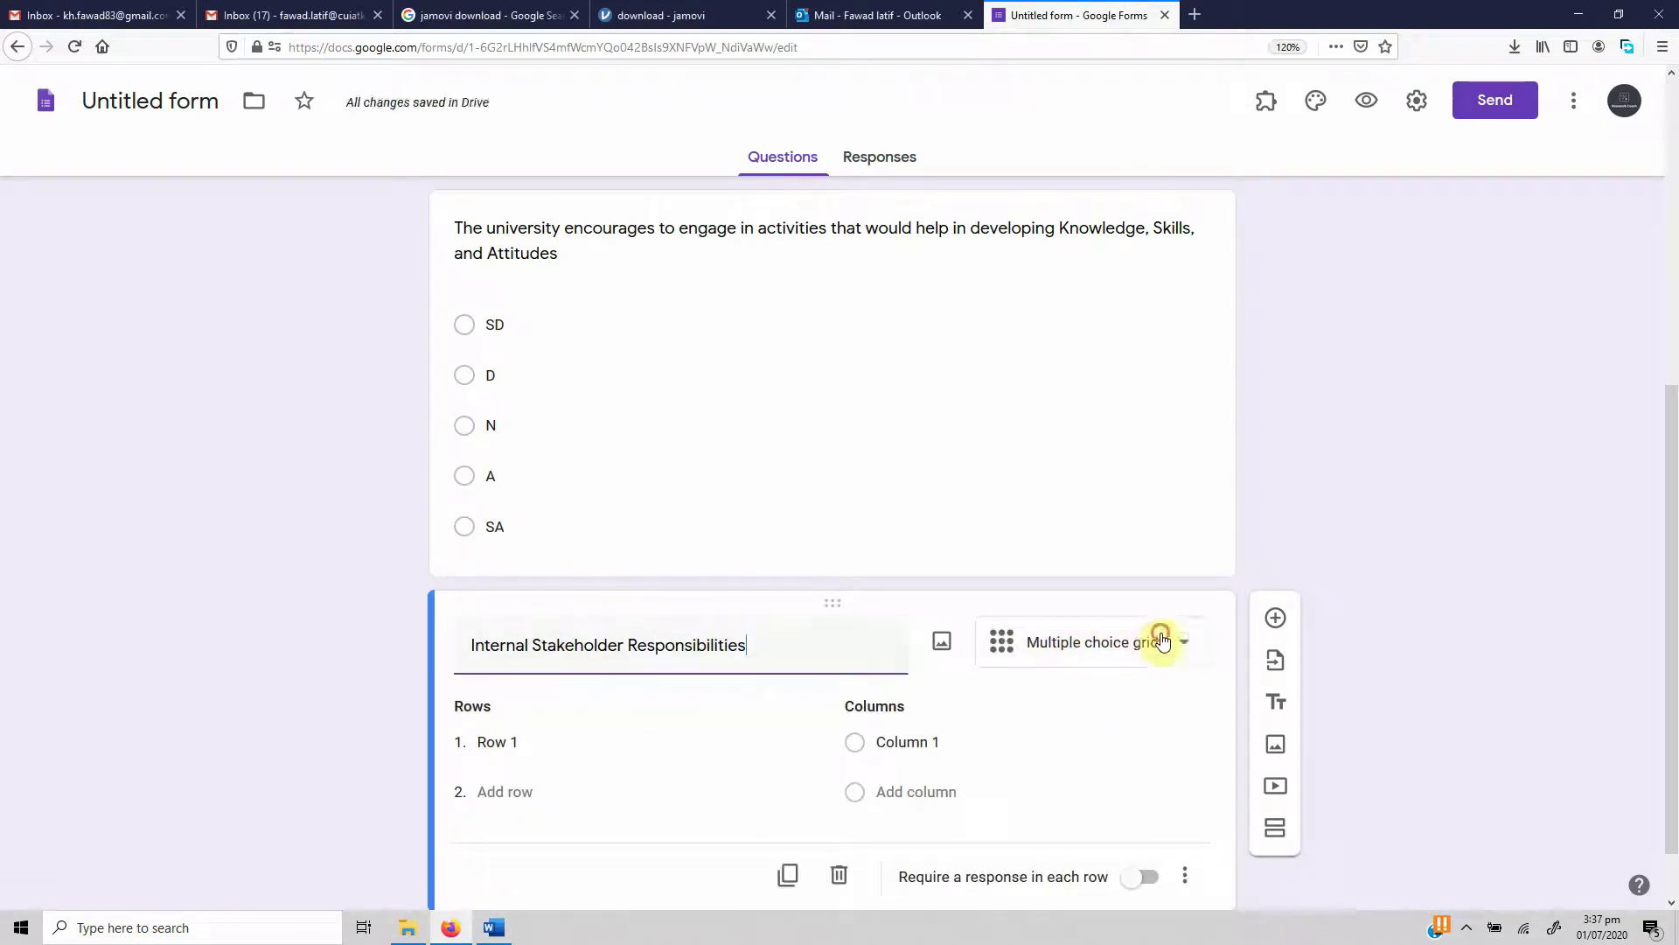
left_click(1156, 639)
left_click(1065, 644)
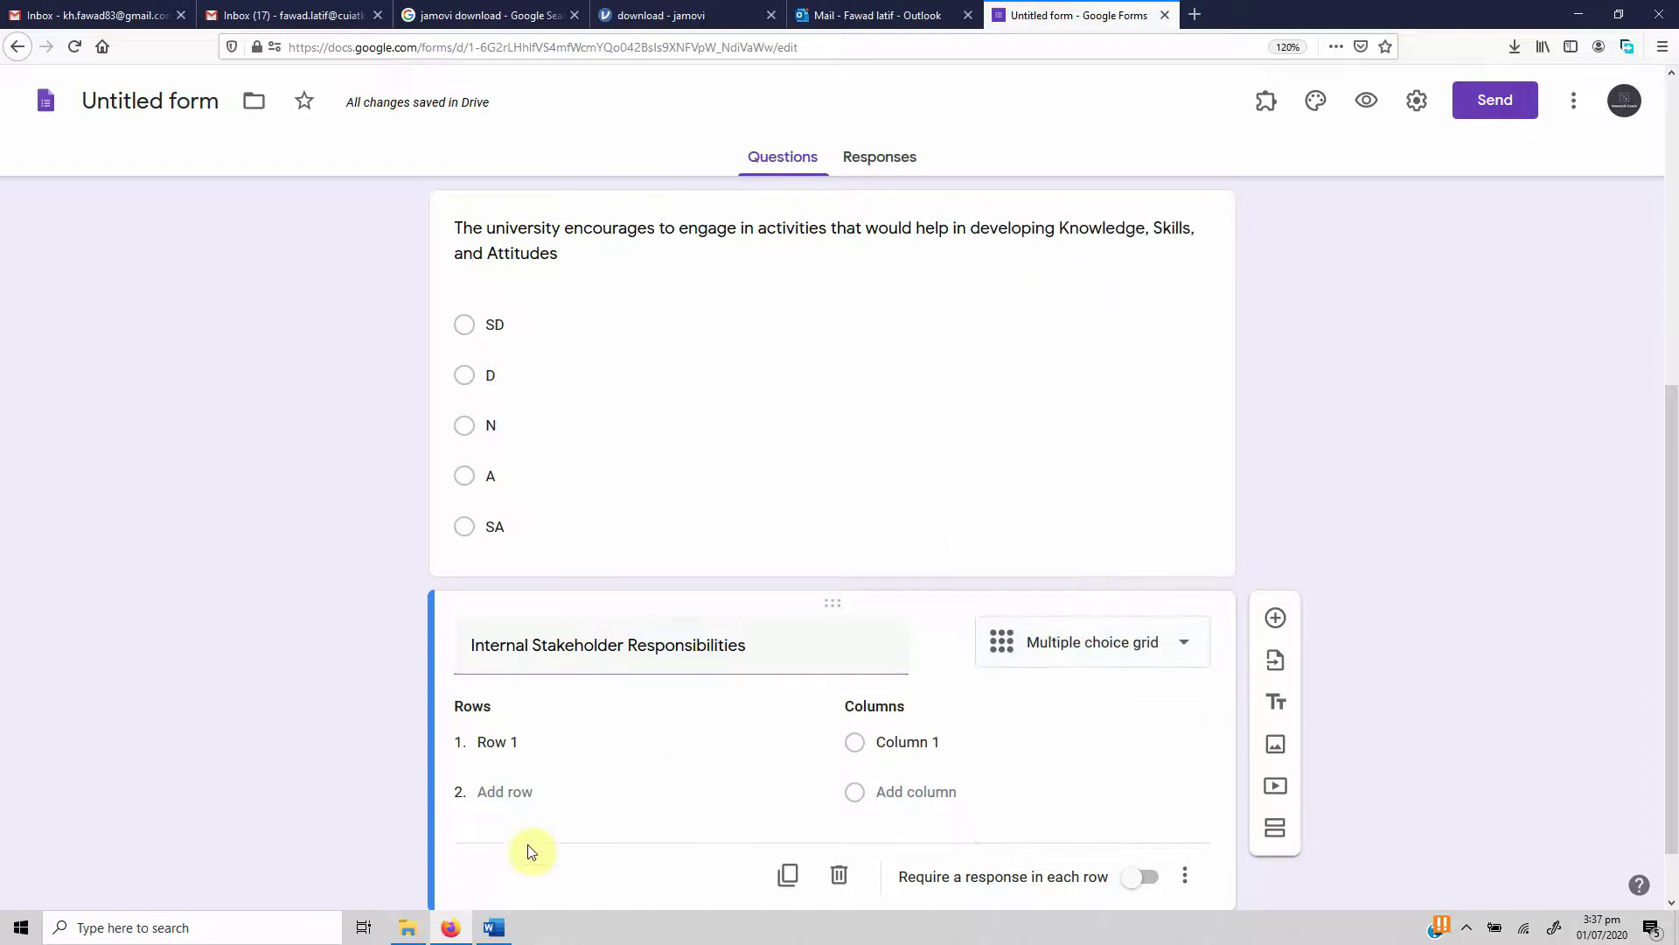
Copy the six statements from Word and paste them as the grid's rows
left_click(494, 927)
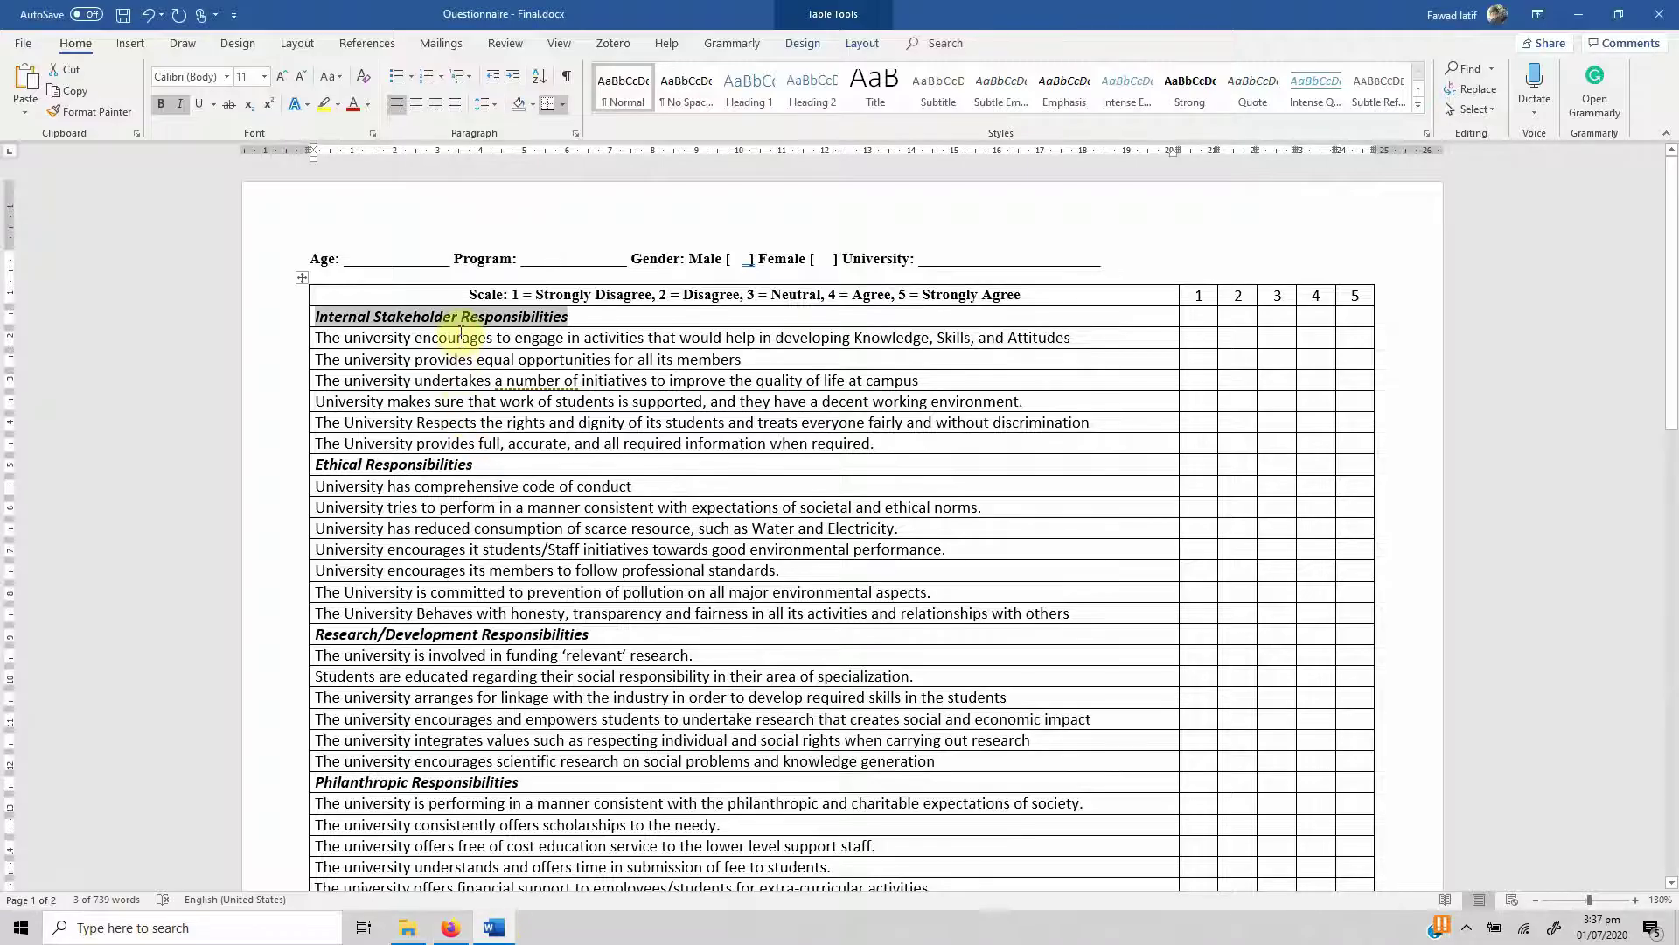
left_click_drag(461, 333, 462, 433)
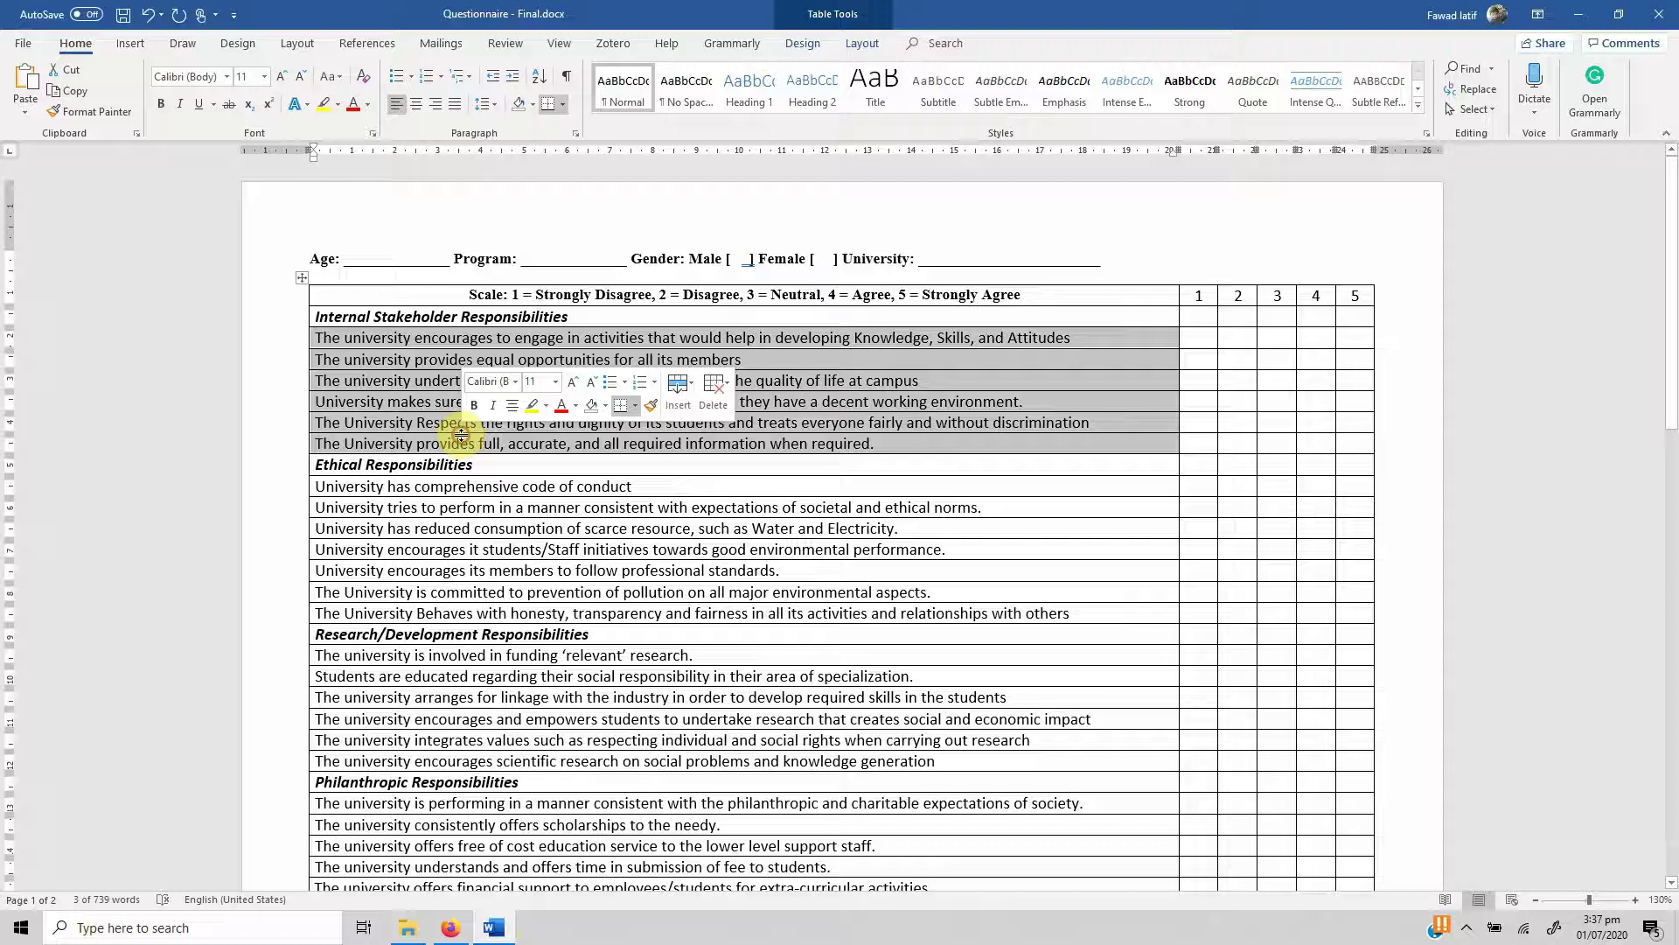
left_click(451, 927)
left_click(496, 744)
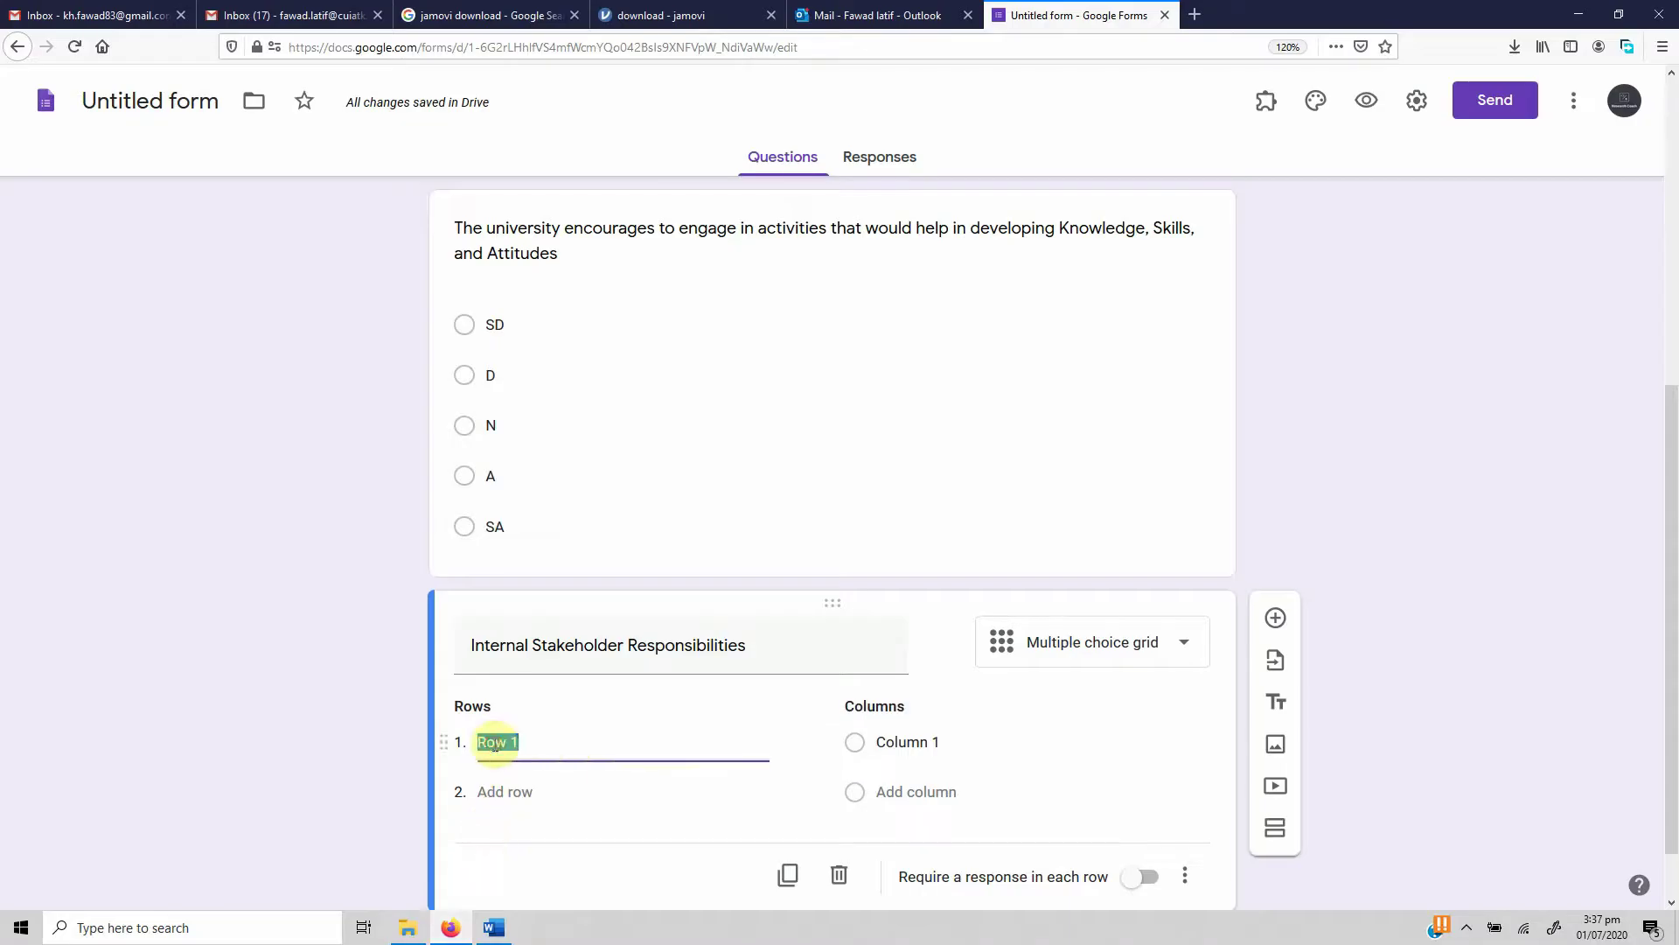
key("ctrl+v")
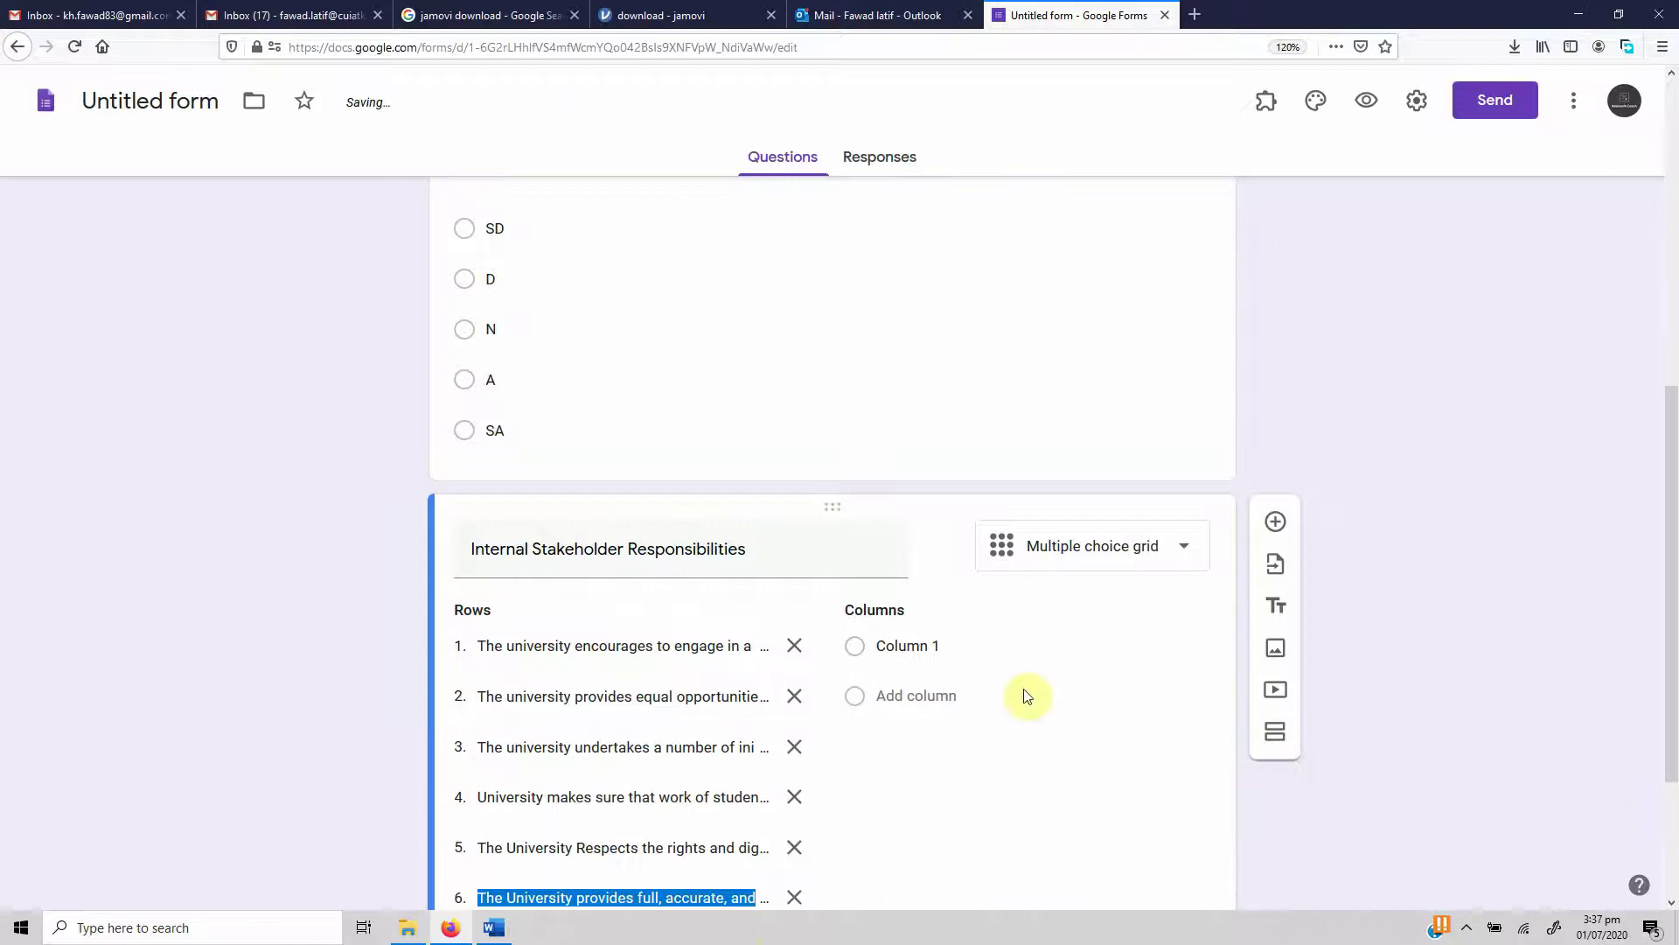
Add grid columns Strongly Disagree, Disagree, Neutral, Agree and Strongly Agree
left_click(920, 646)
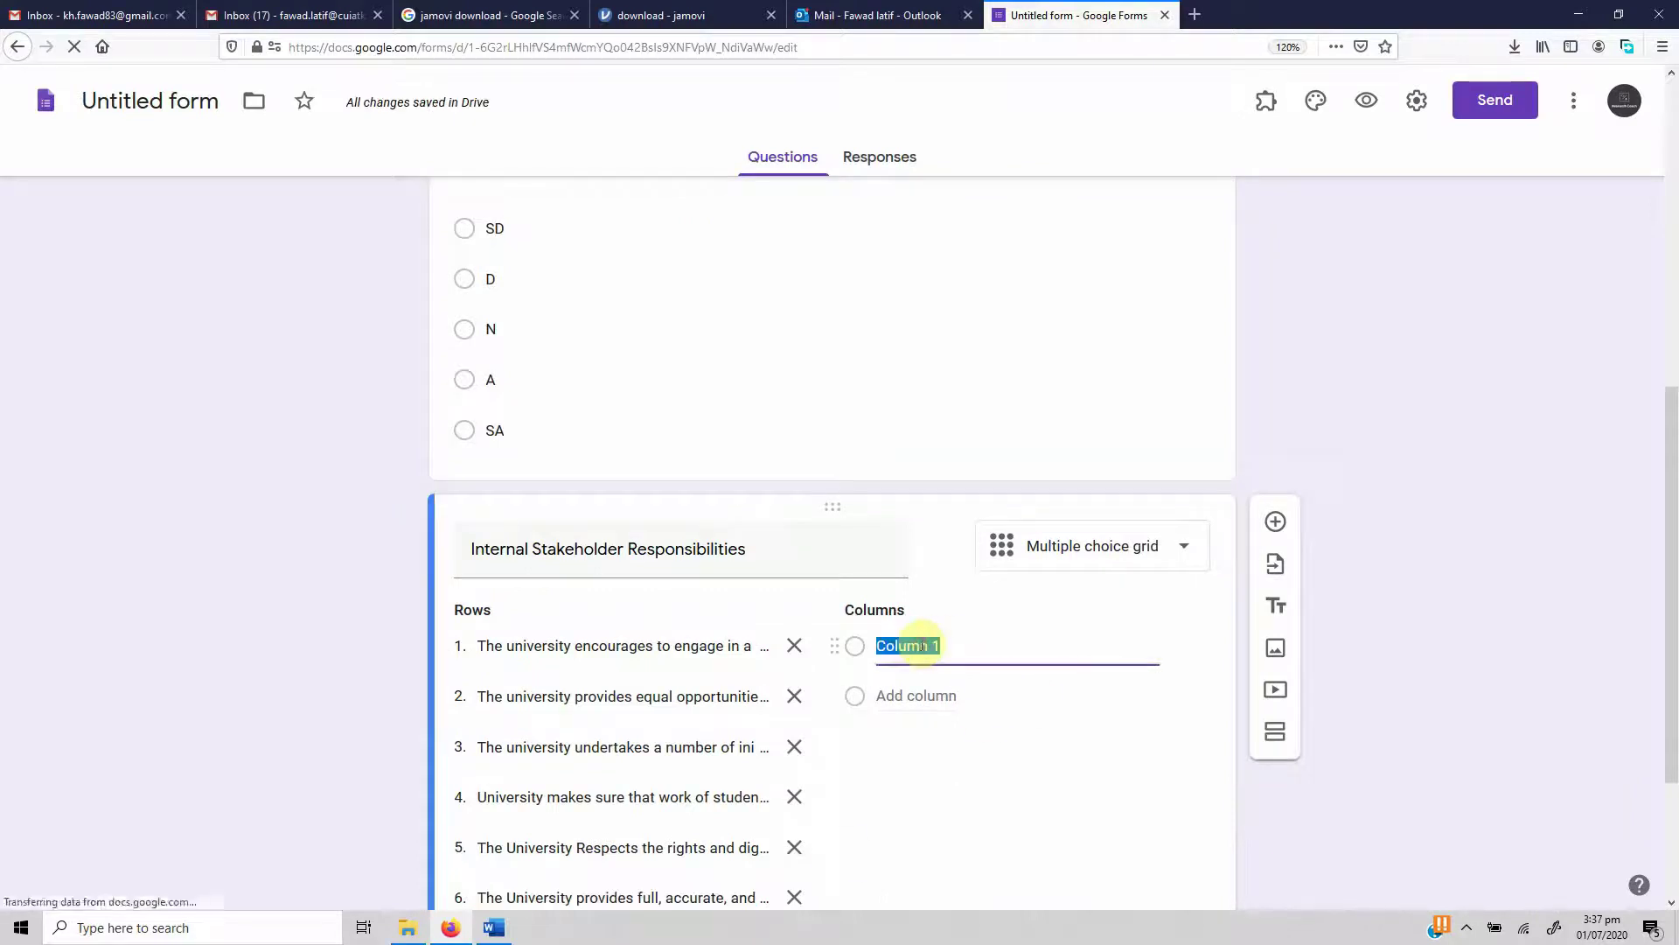
type("Strongly ")
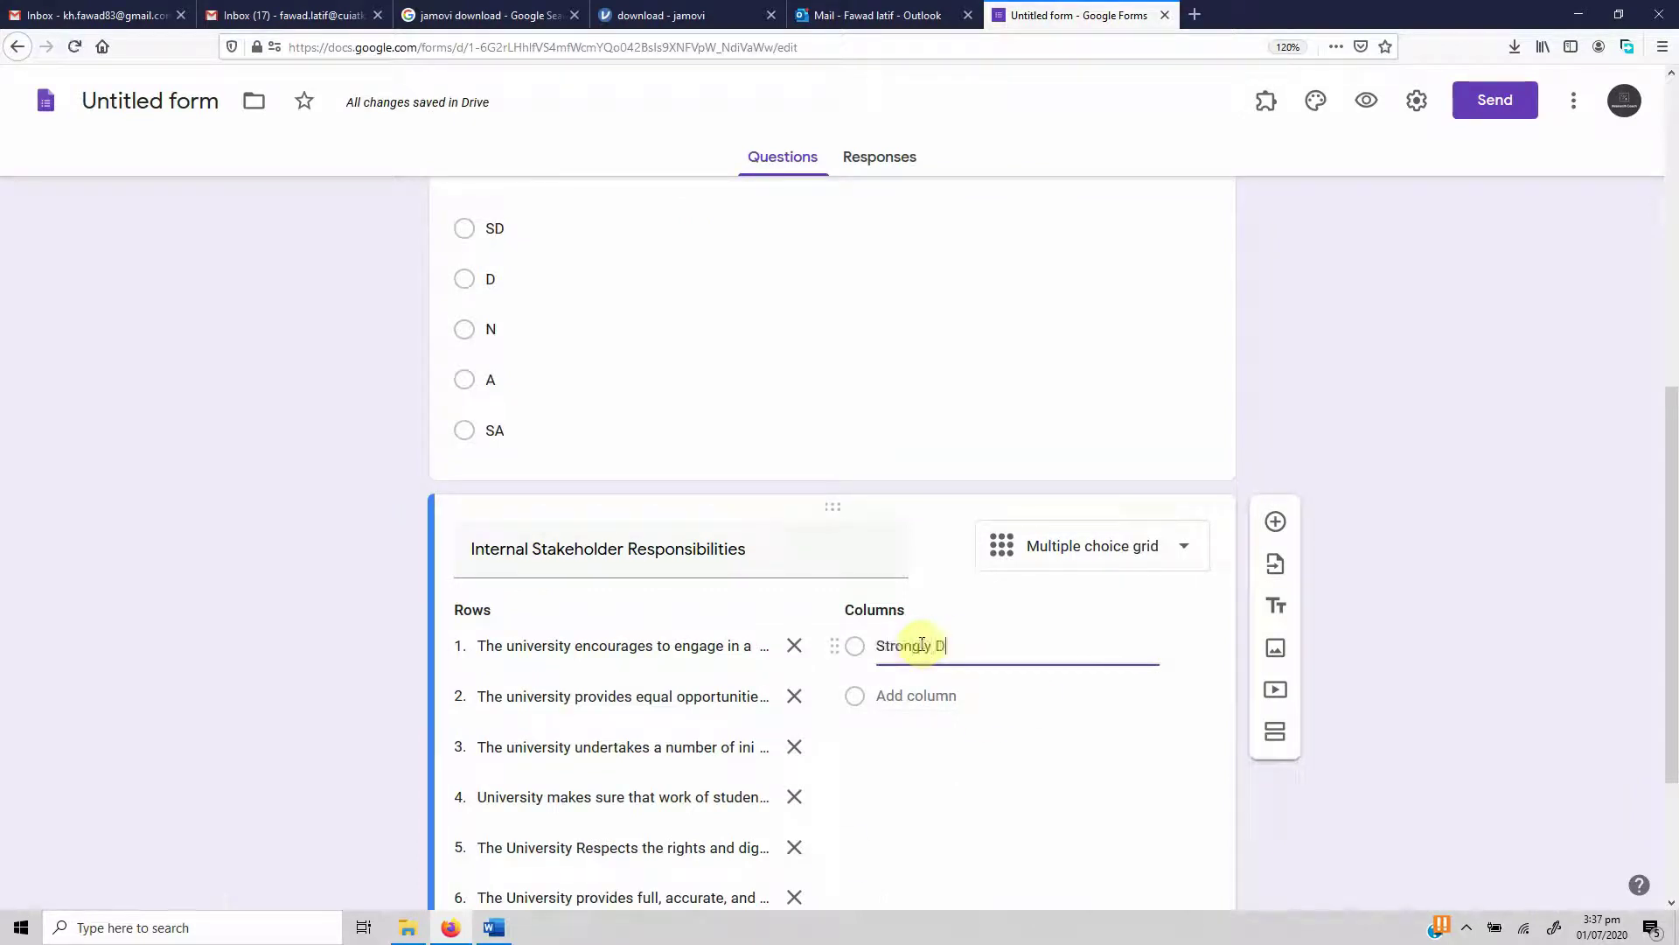
type("Disagree")
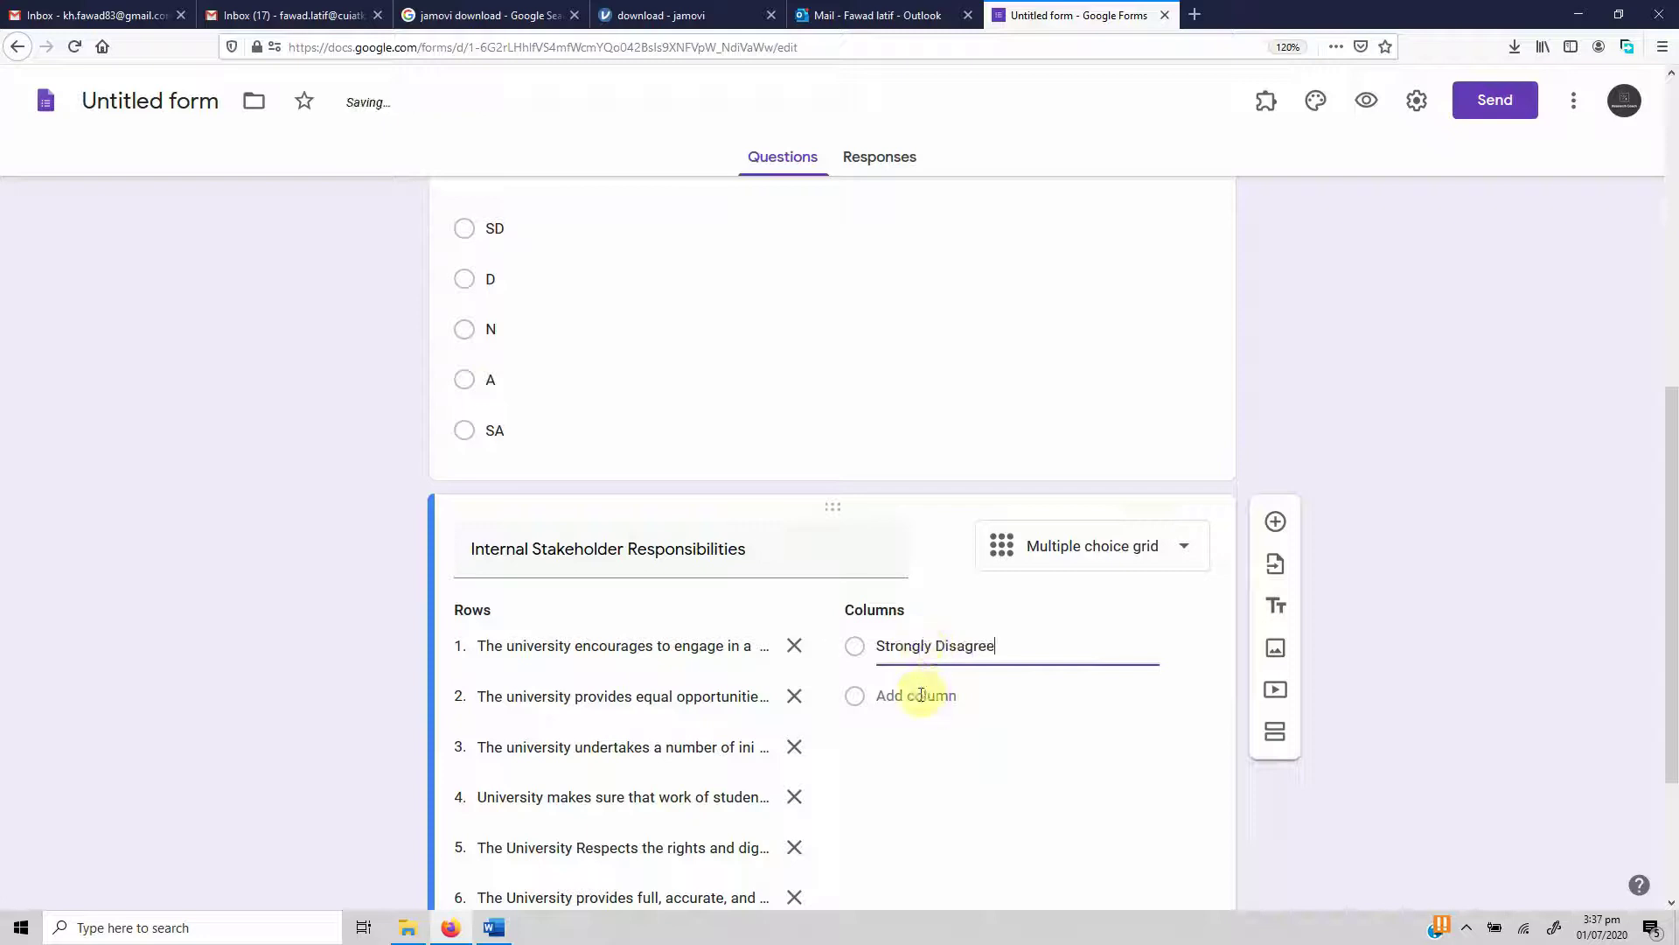
left_click(917, 695)
type("Disagree")
left_click(886, 746)
type("Neutral")
left_click(917, 796)
type("Agre")
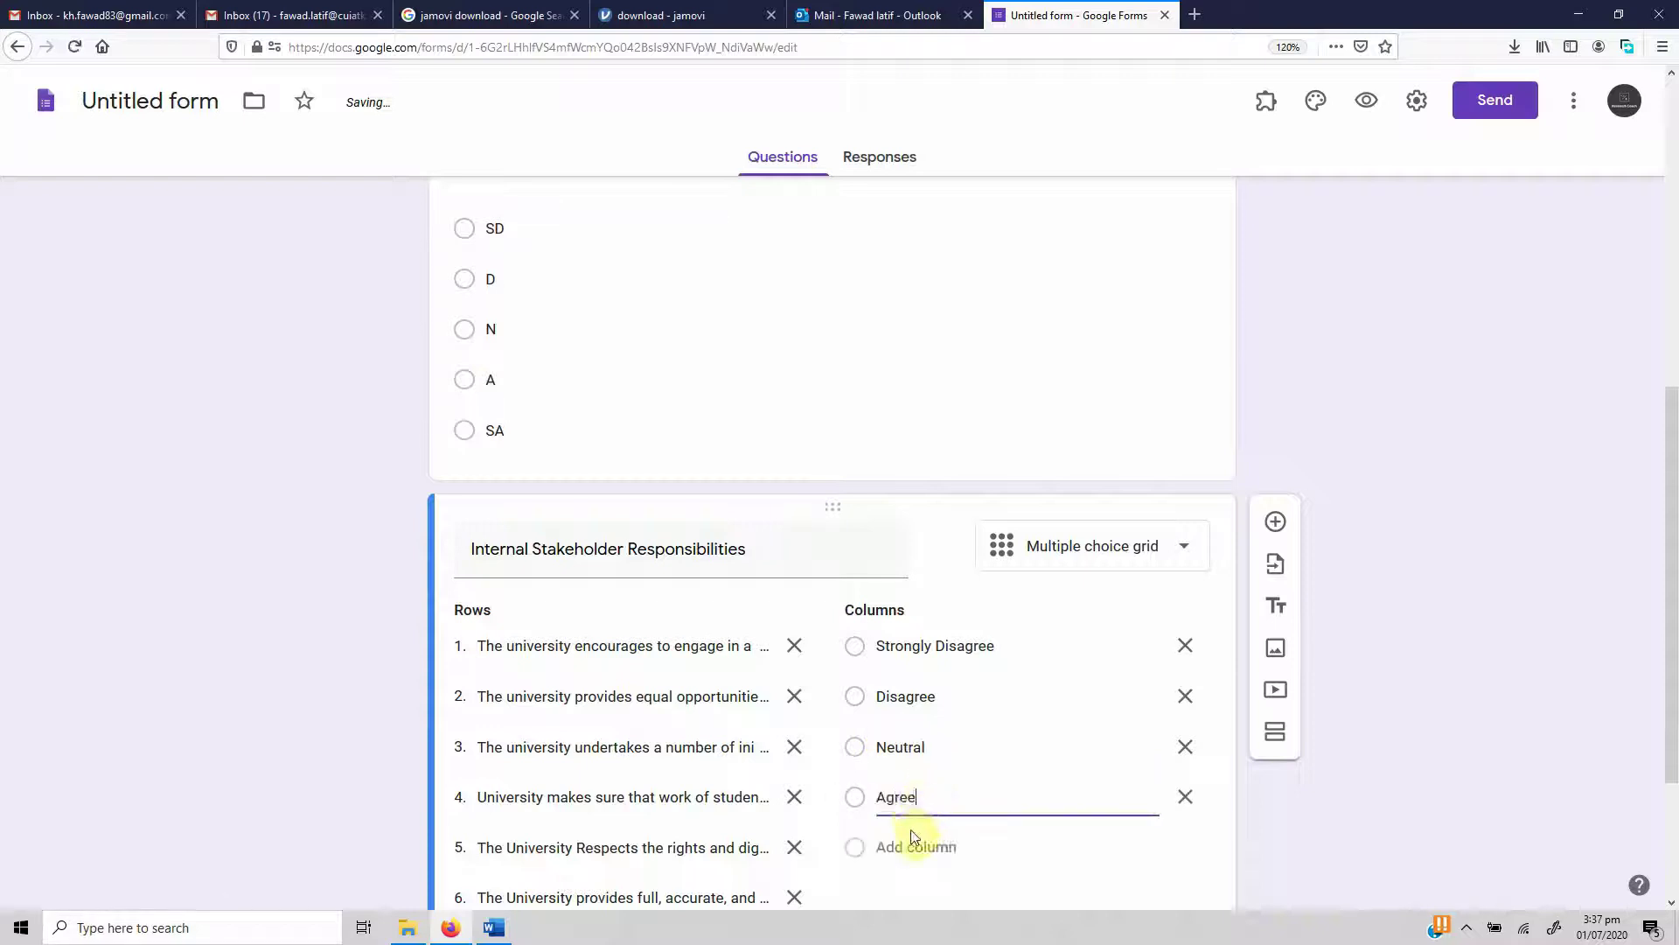
left_click(909, 845)
type("Strongly Agree")
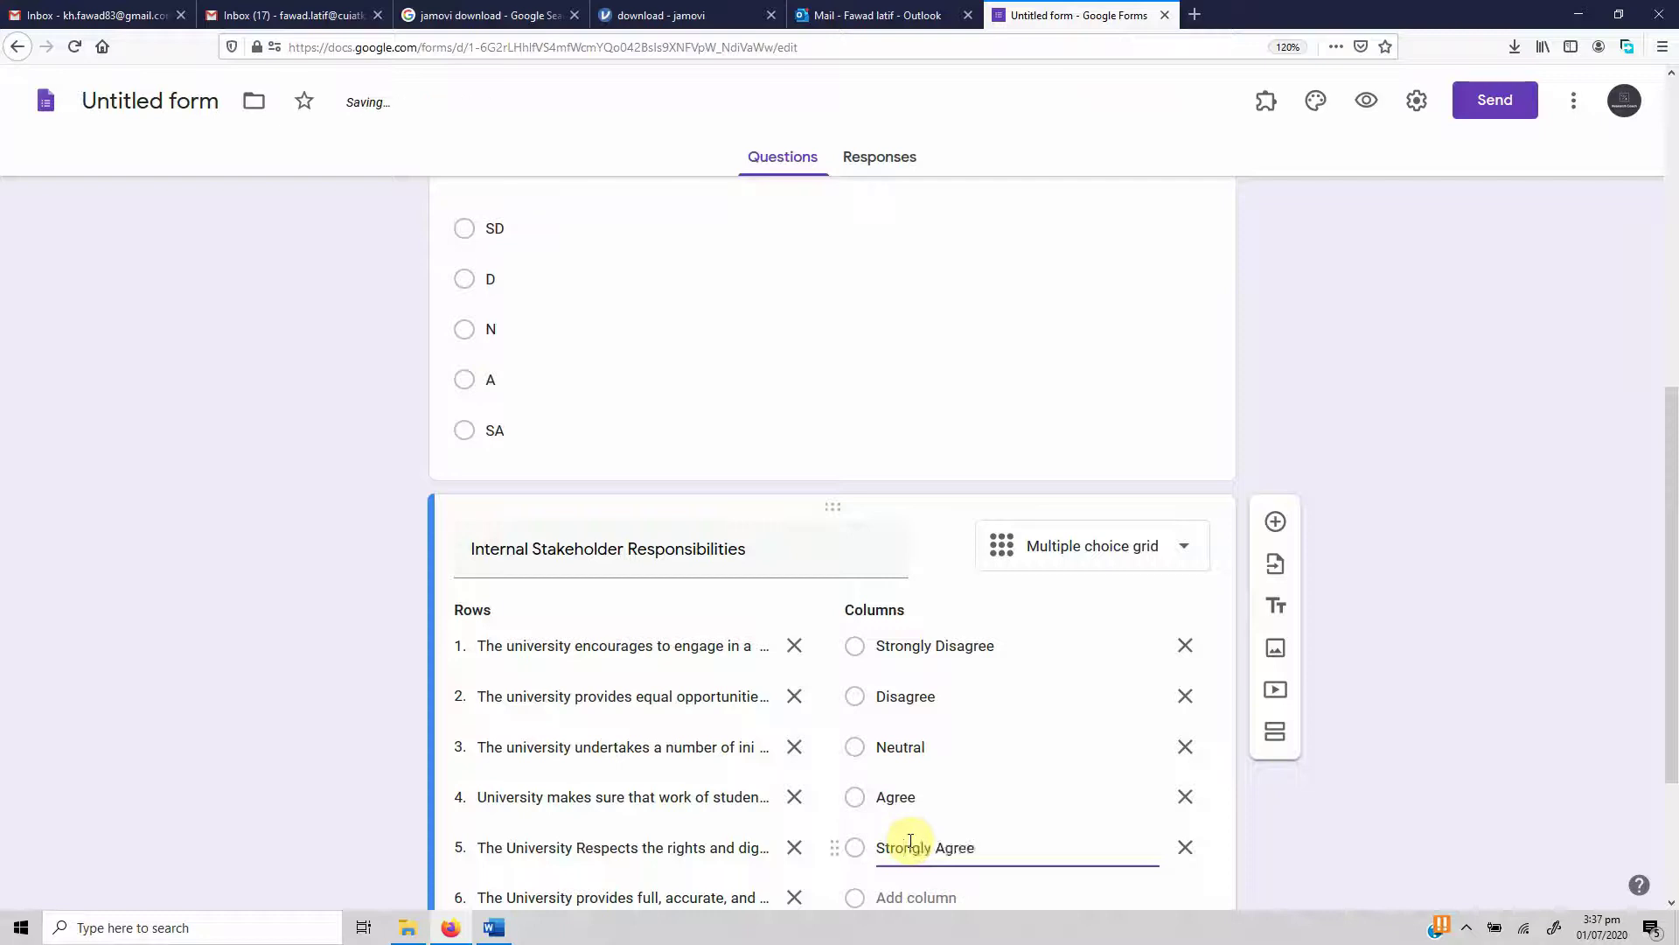
scroll(1672, 669, "down", 3)
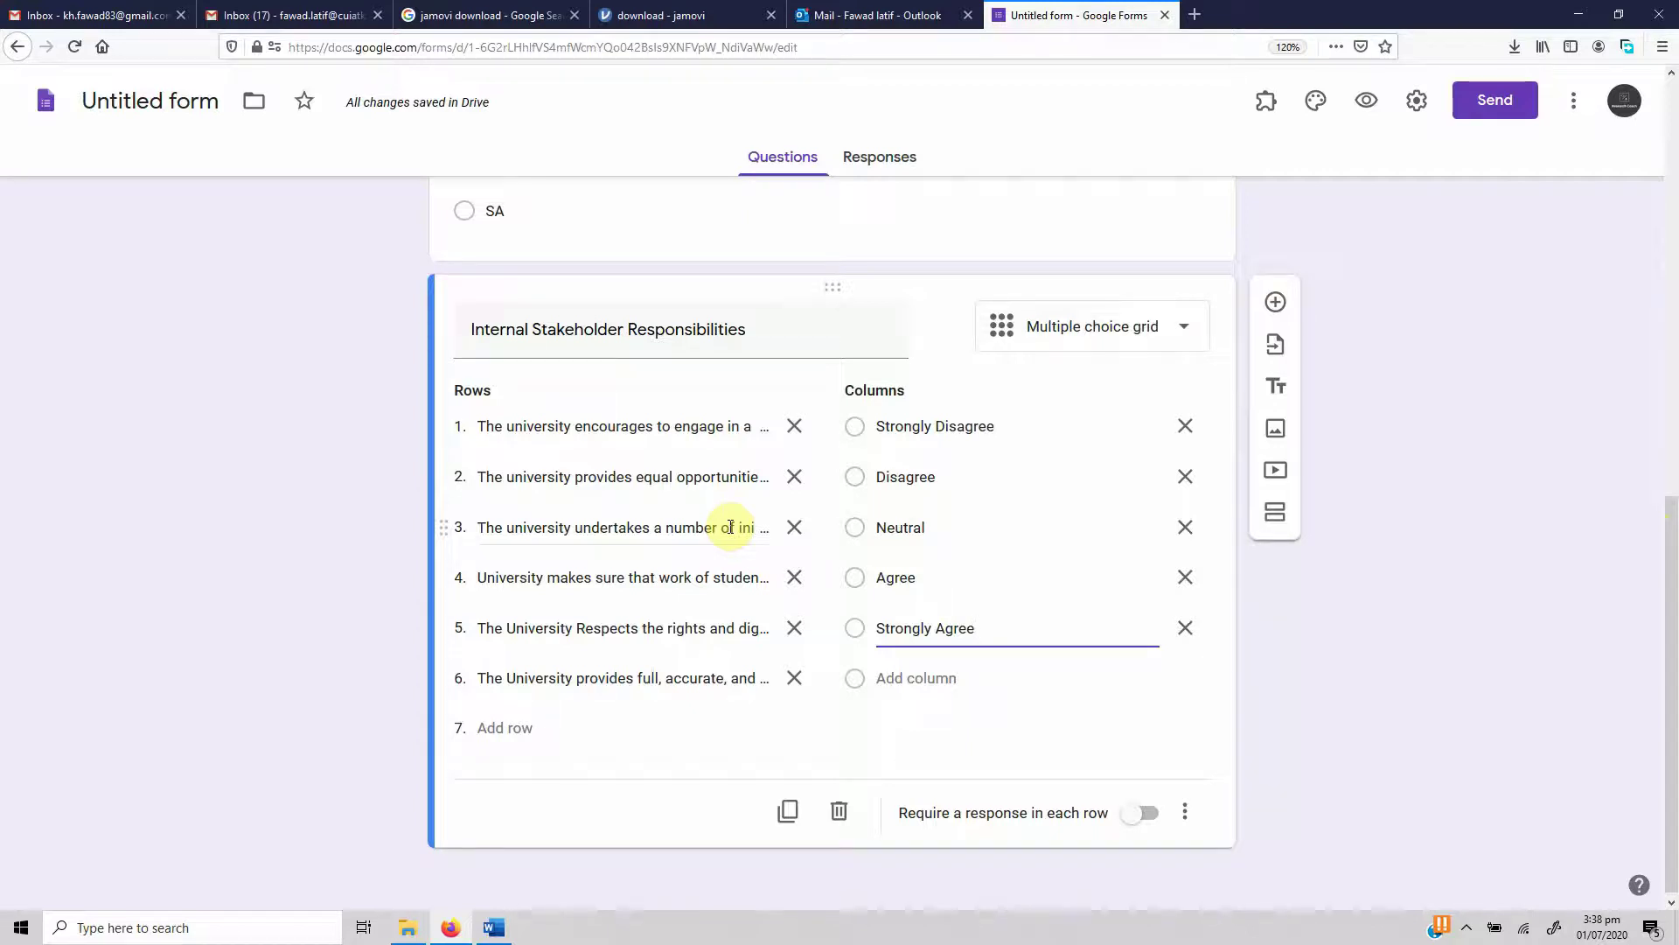
Turn on 'Require a response in each row' for the Internal Stakeholder Responsibilities grid
left_click(1139, 817)
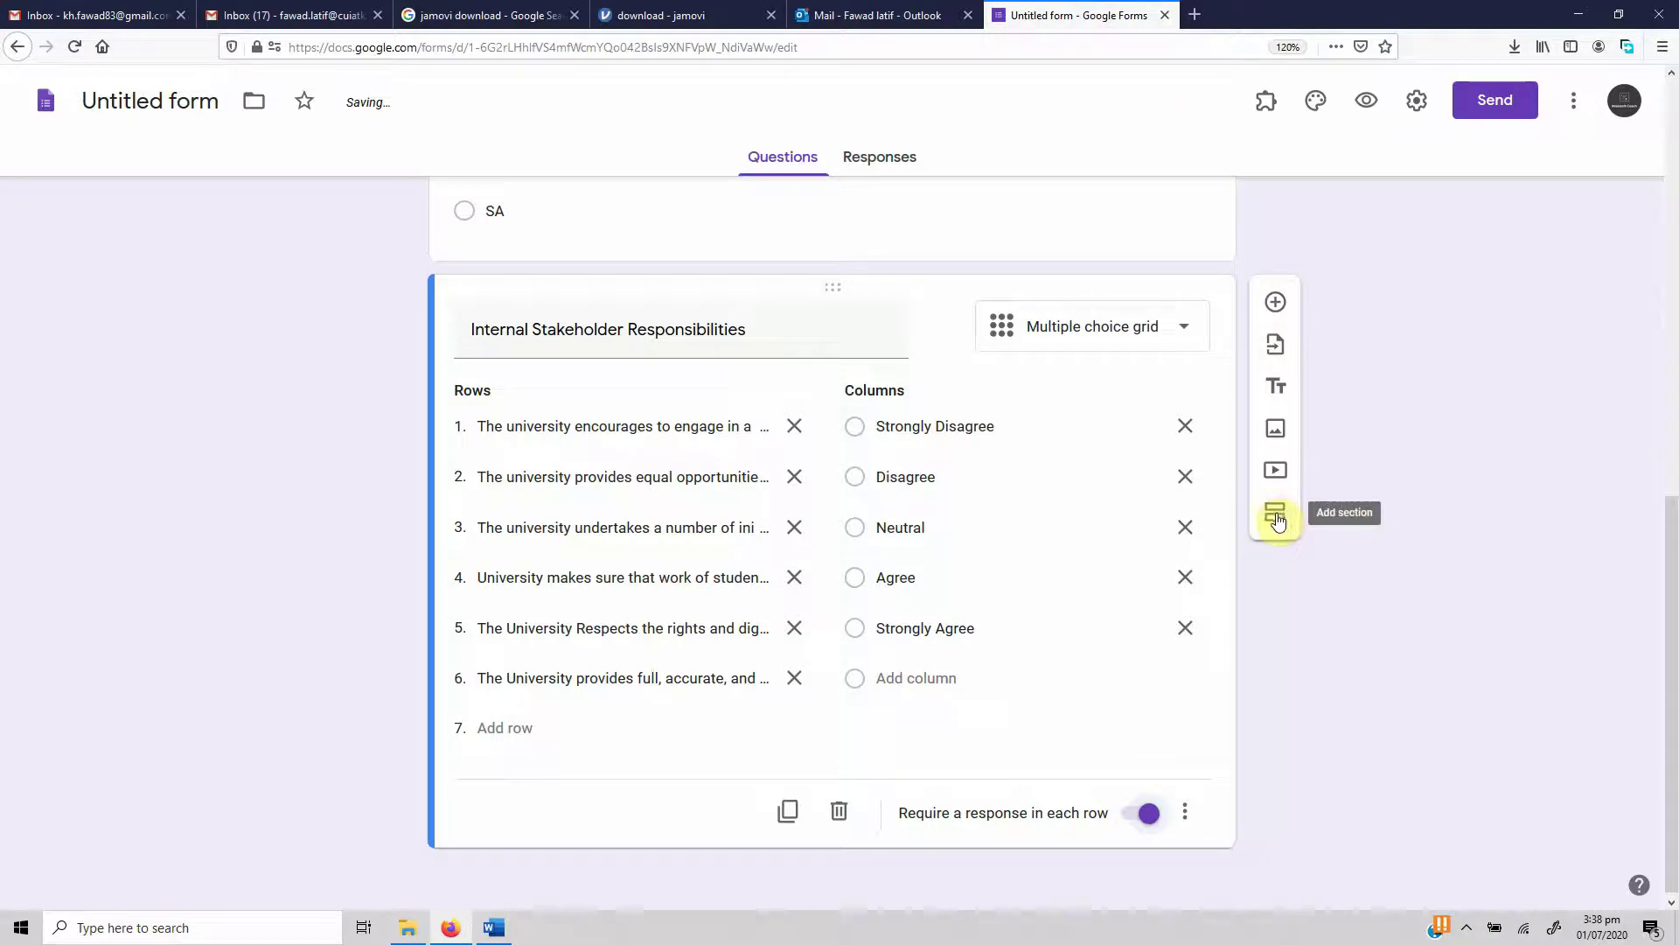
Add a new section after the grid titled 'Ethical Responisbilities'
left_click(1277, 519)
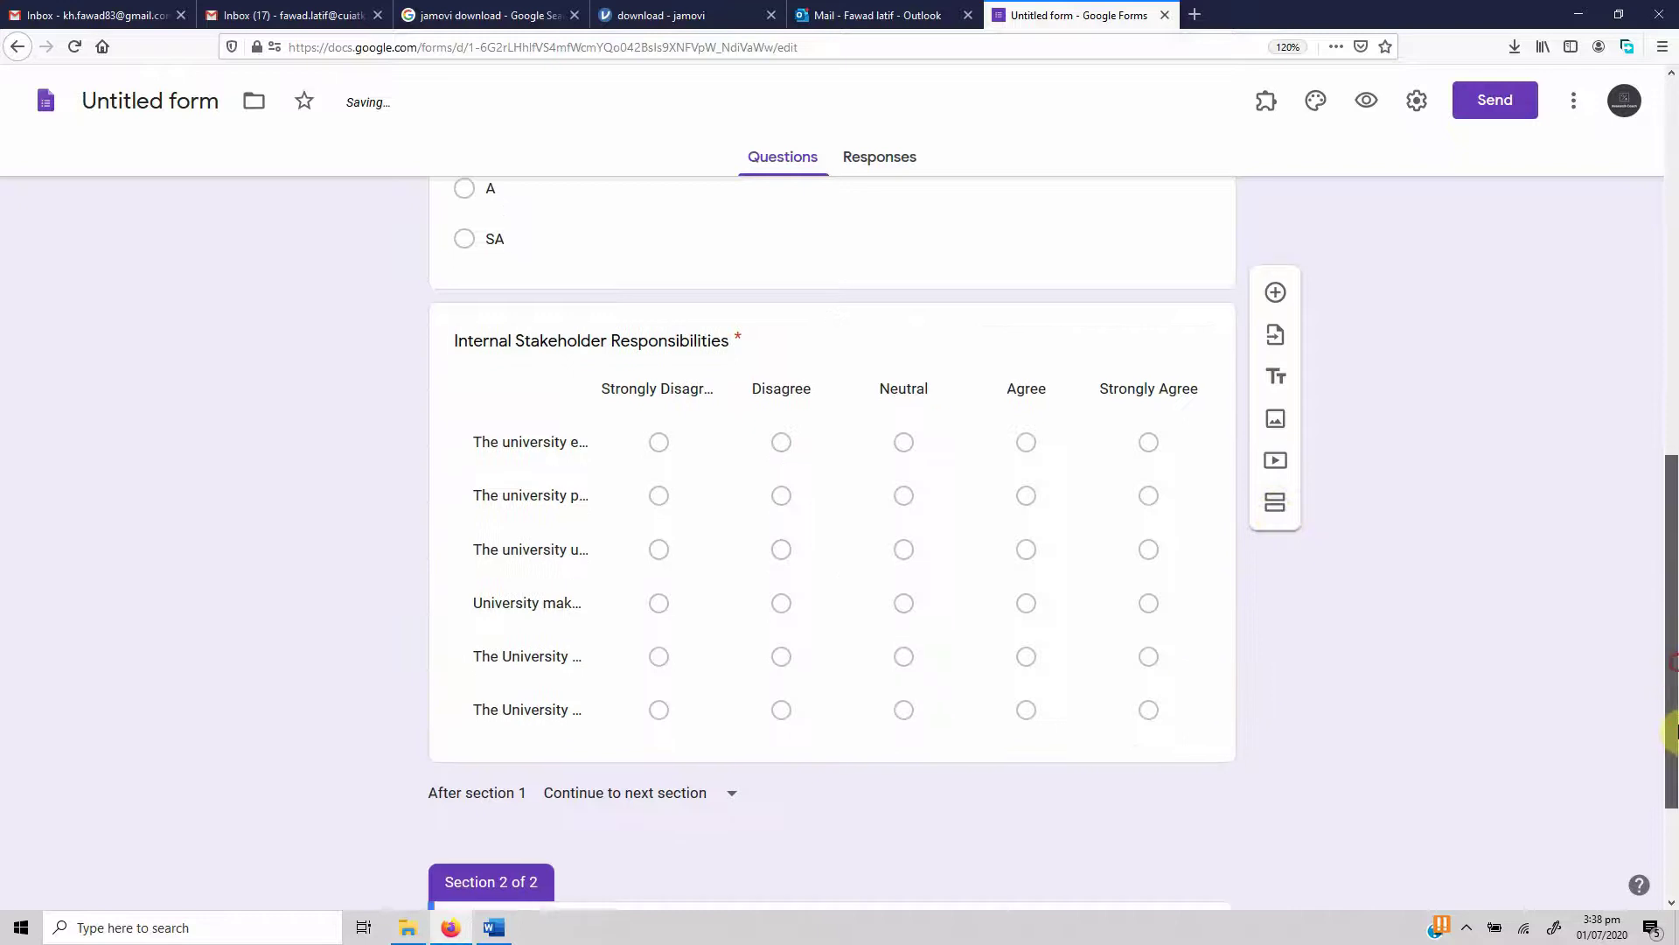
left_click(594, 750)
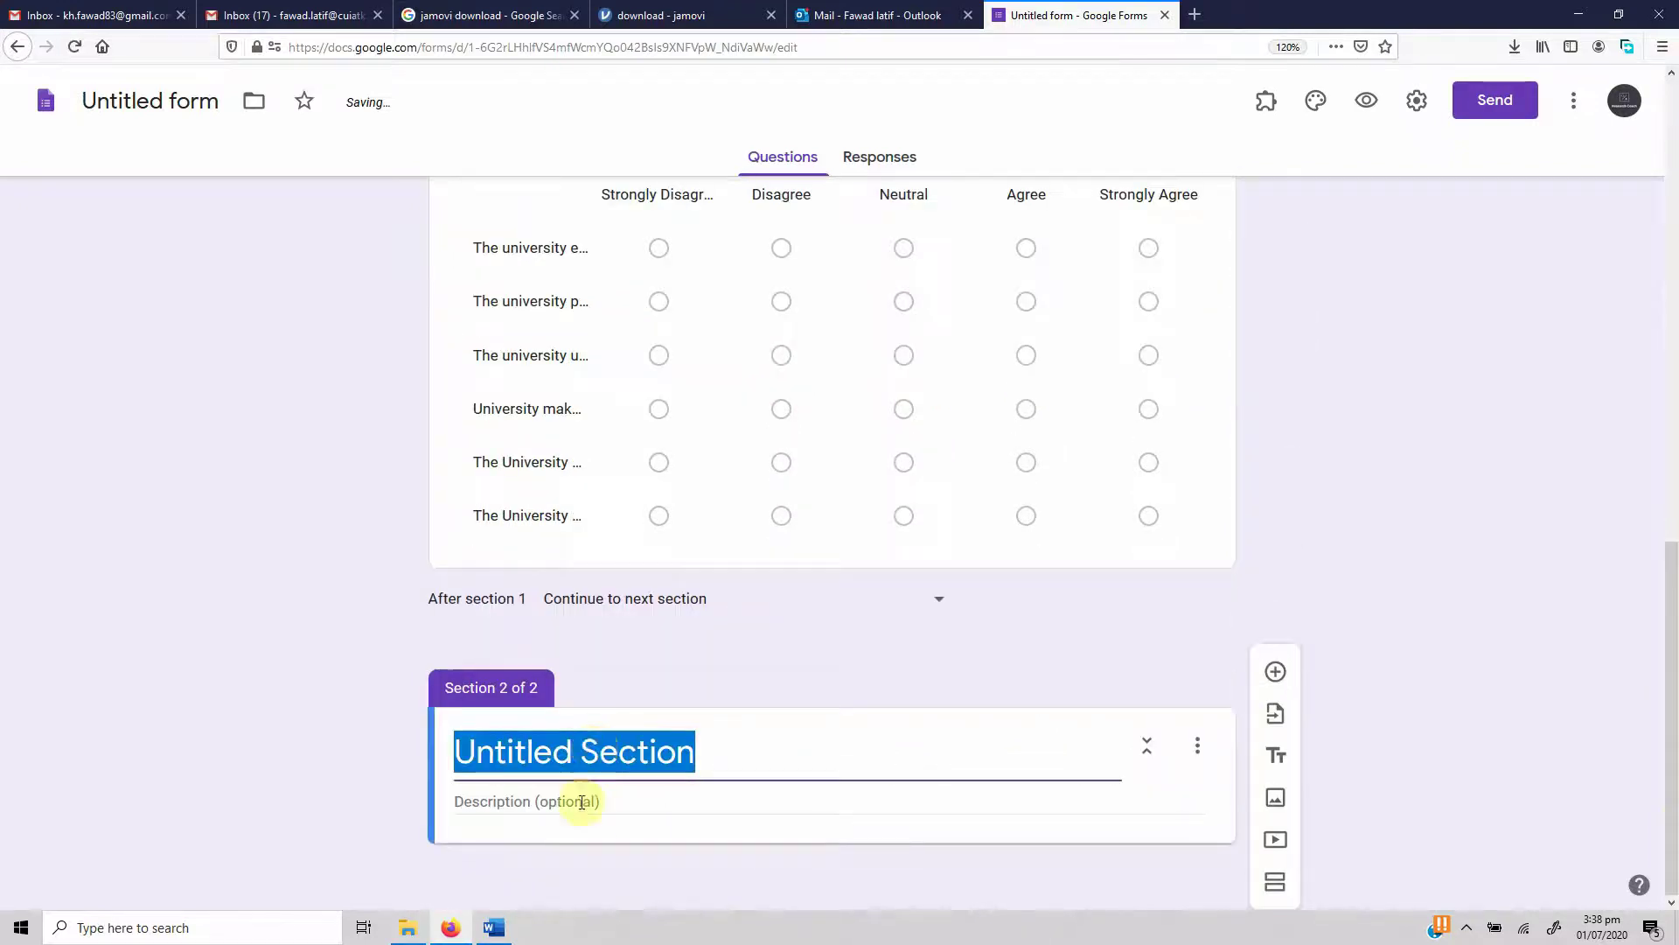
left_click(493, 927)
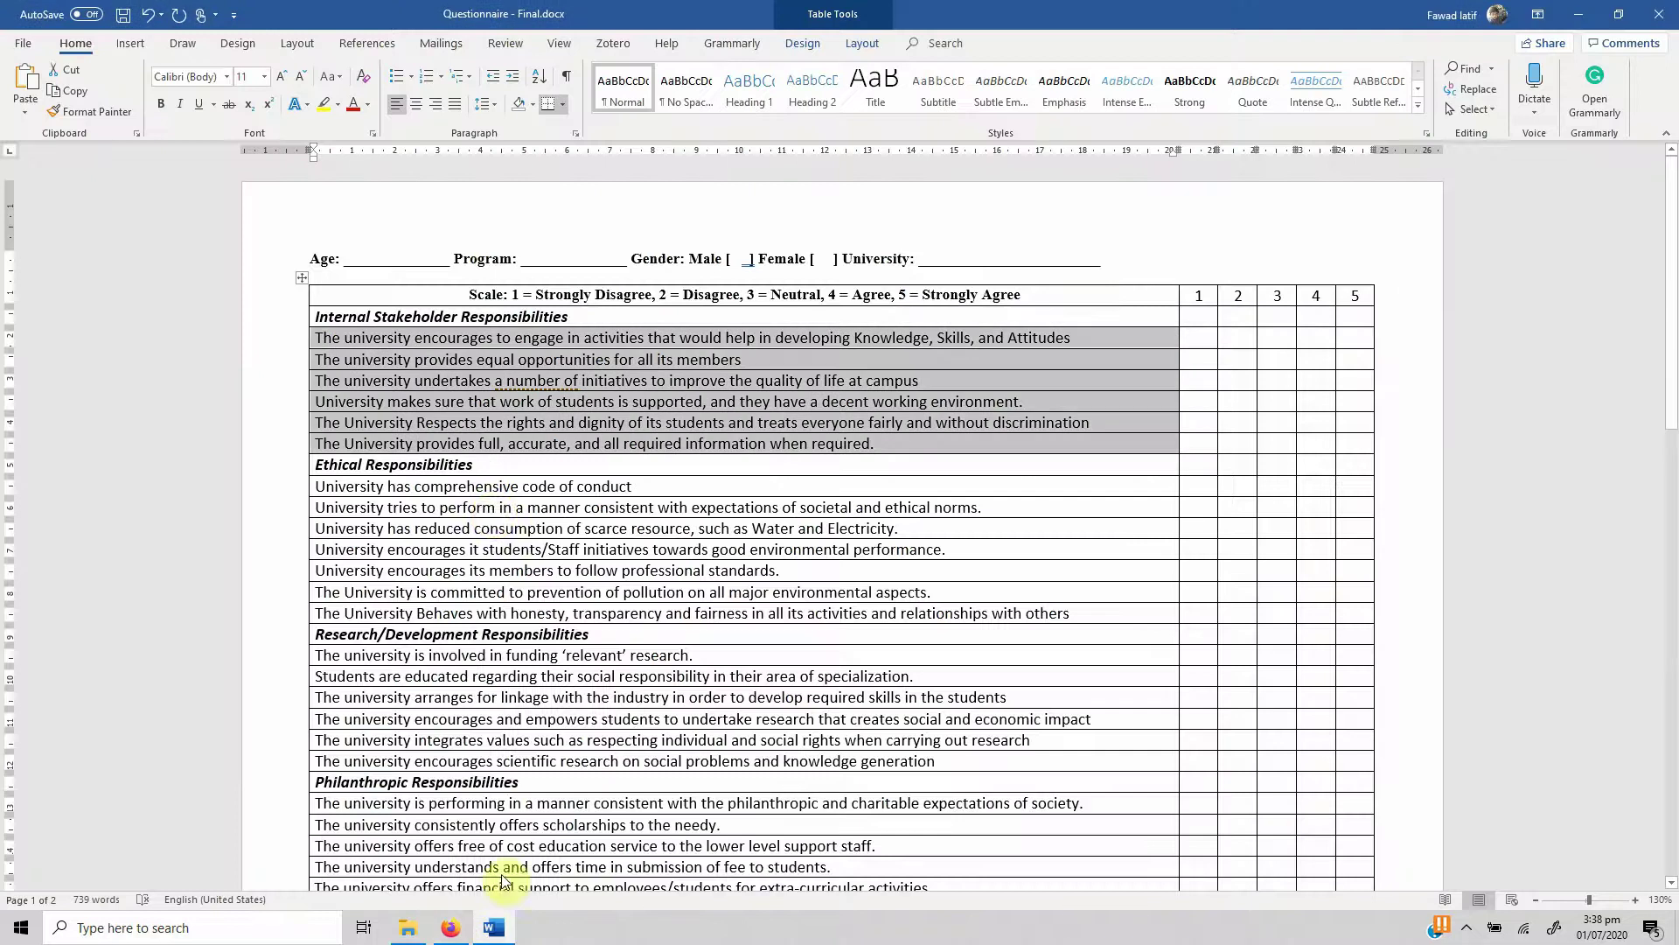
left_click(478, 466)
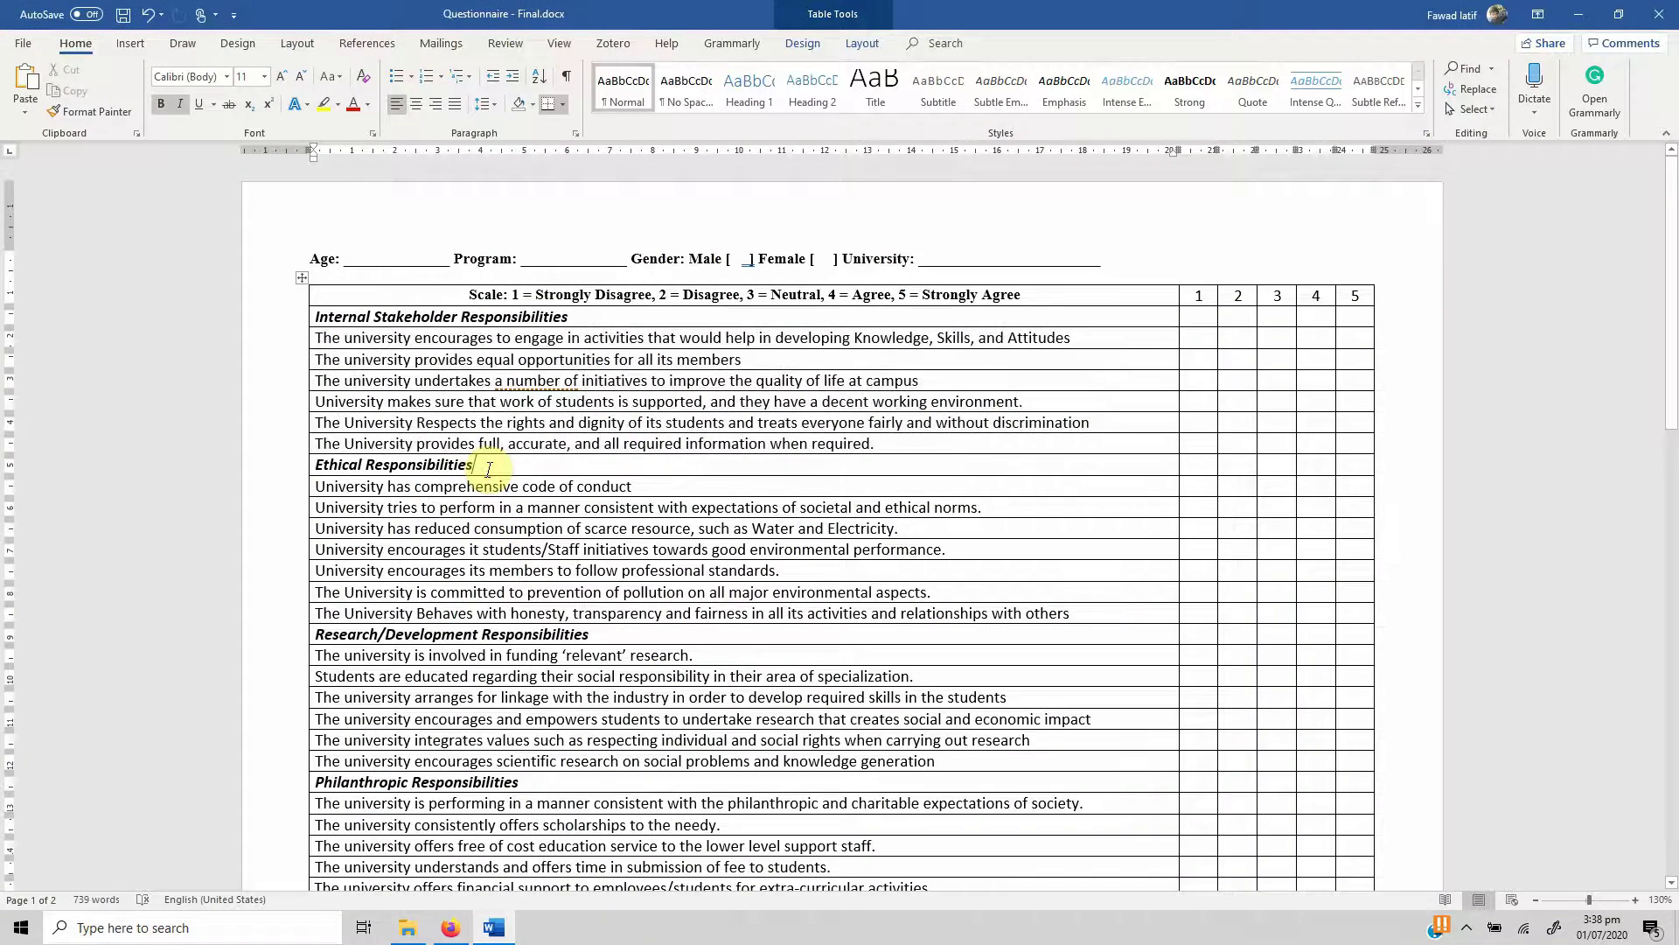
left_click(450, 929)
type("Ethical Responisbilities")
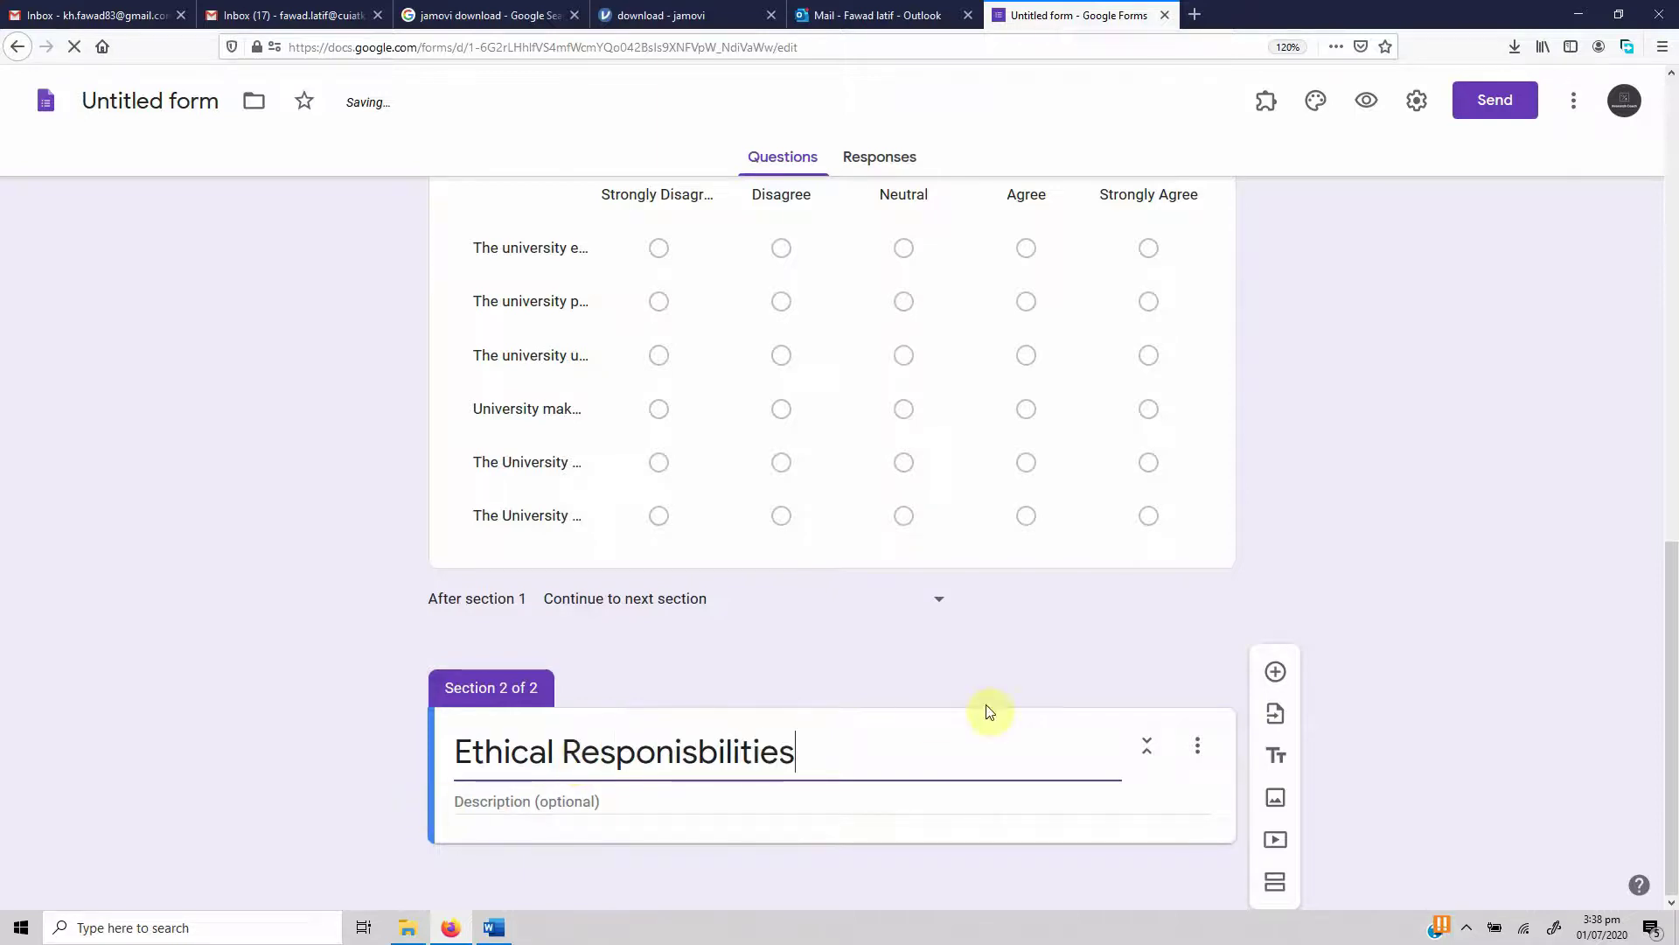
Add a Multiple choice grid question to the new section
left_click(1275, 673)
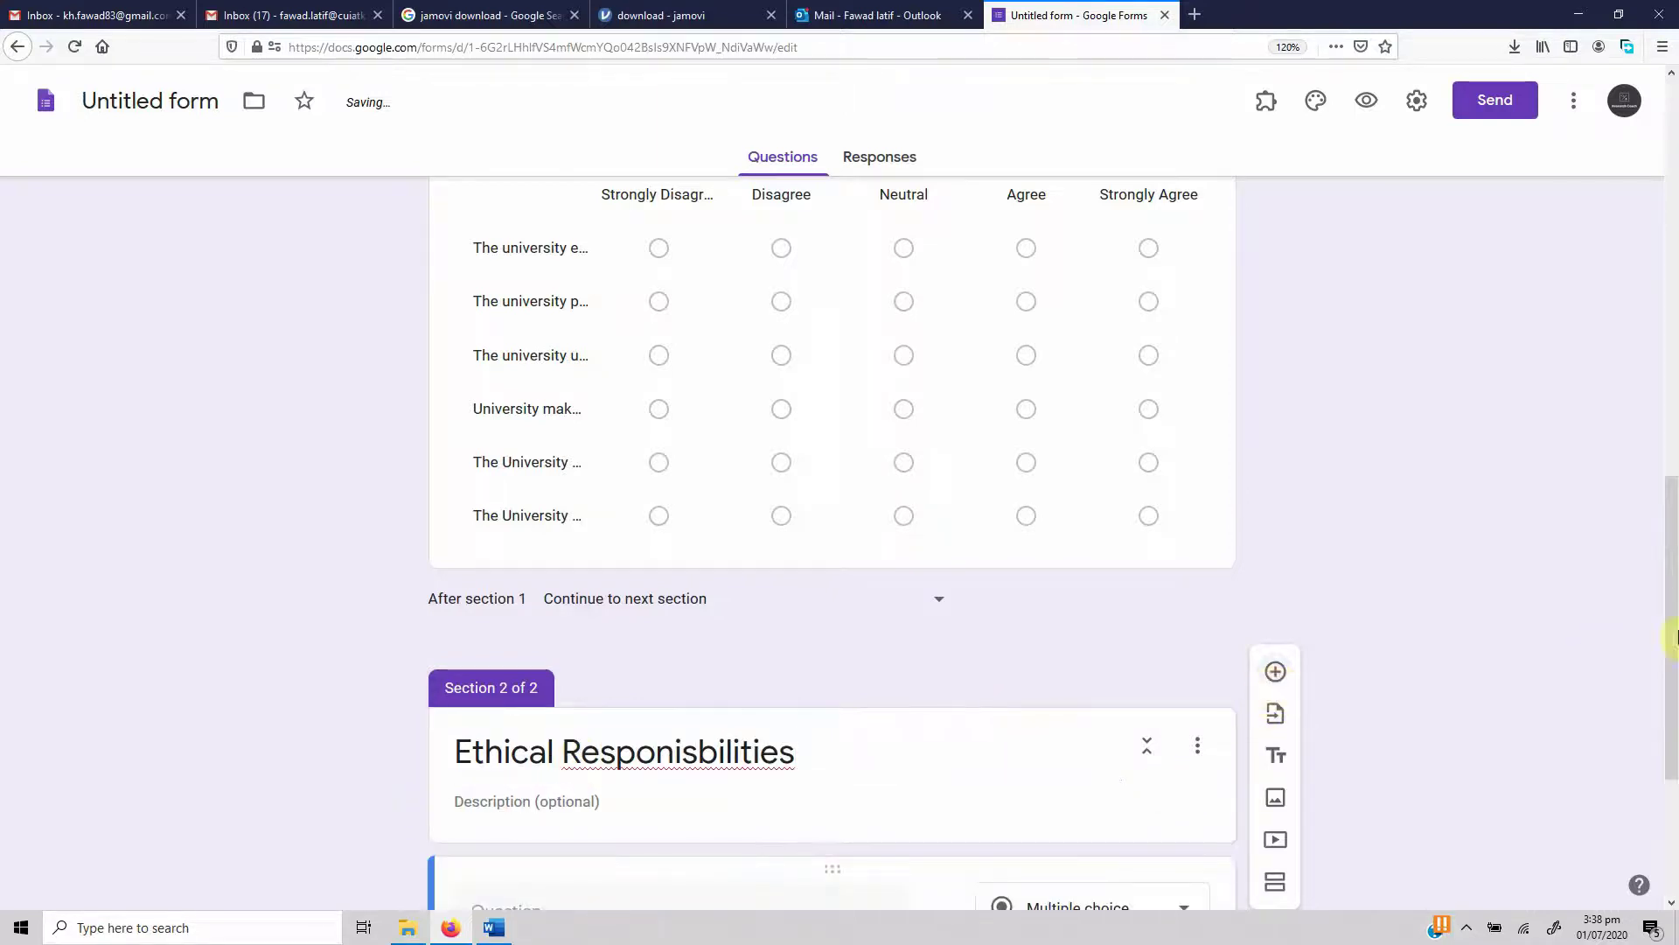
left_click(1110, 670)
left_click(1071, 695)
left_click(1176, 672)
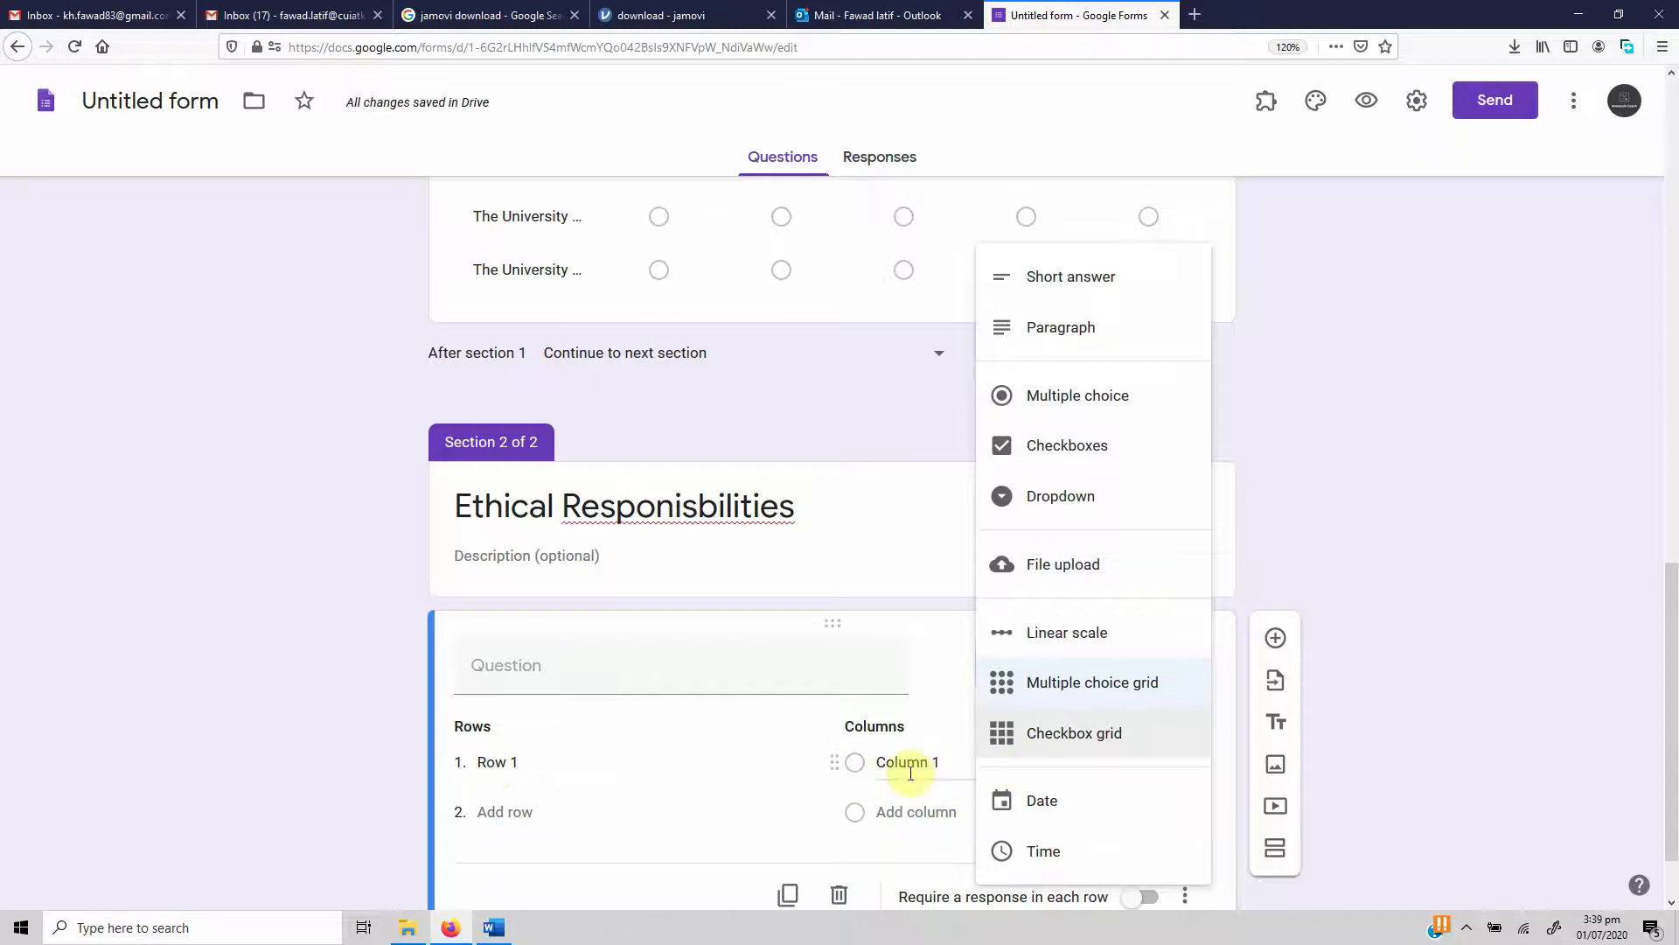
Change the question to a Linear scale labelled Strongly Disagree and Strongly Agree
left_click(1091, 679)
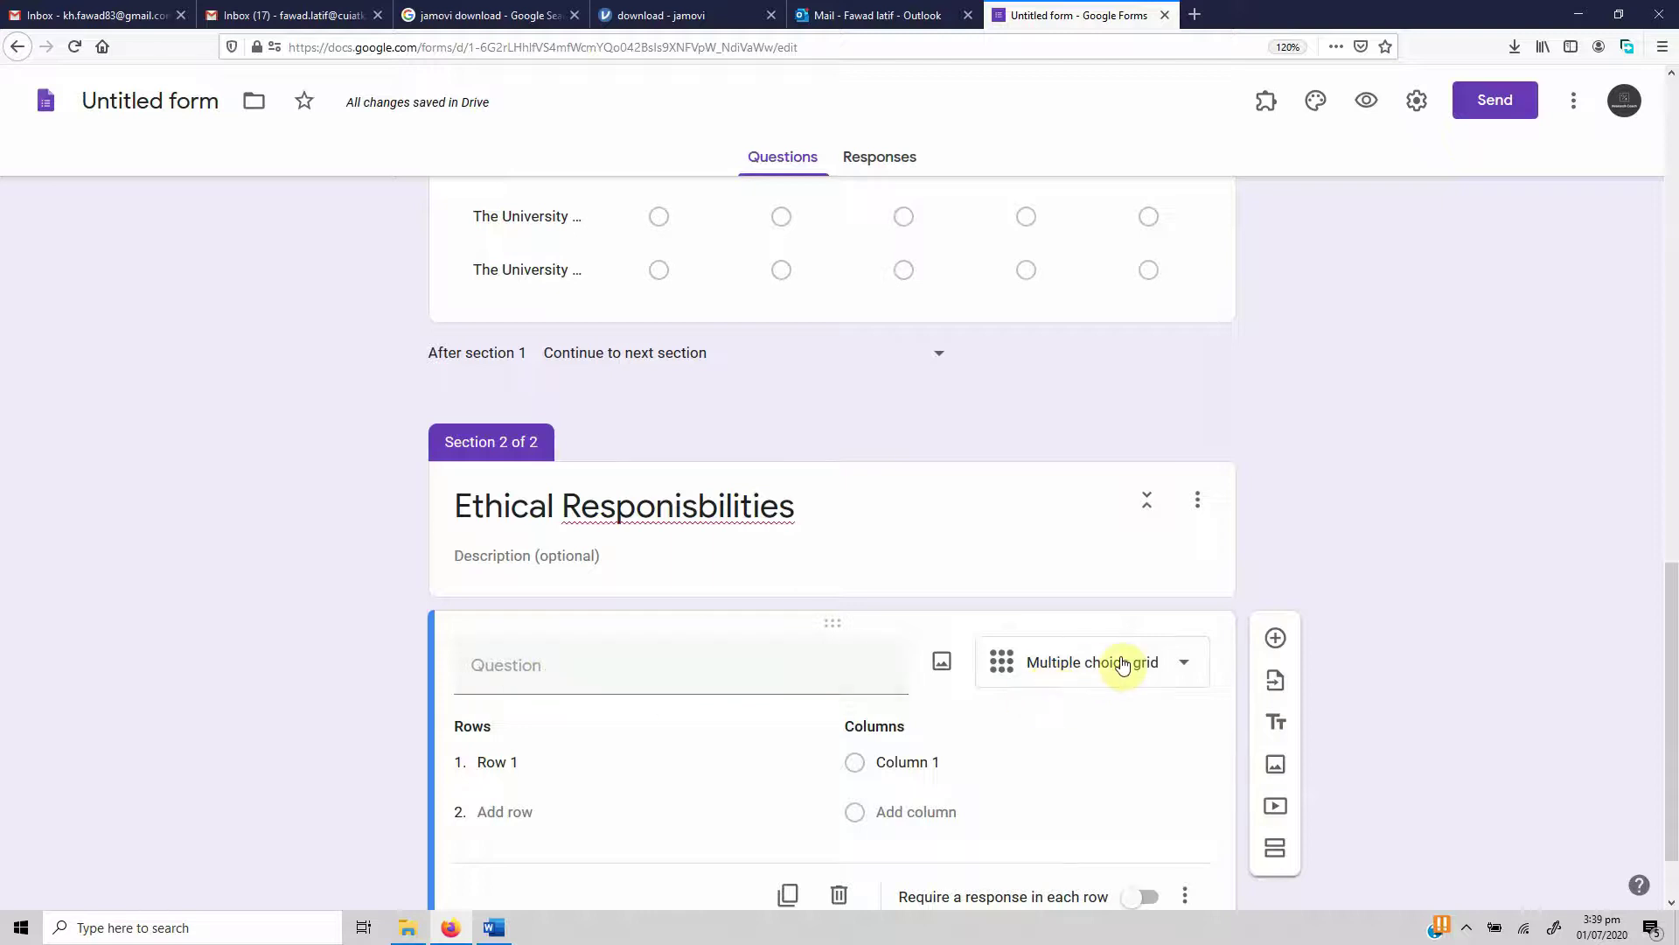
left_click(1174, 667)
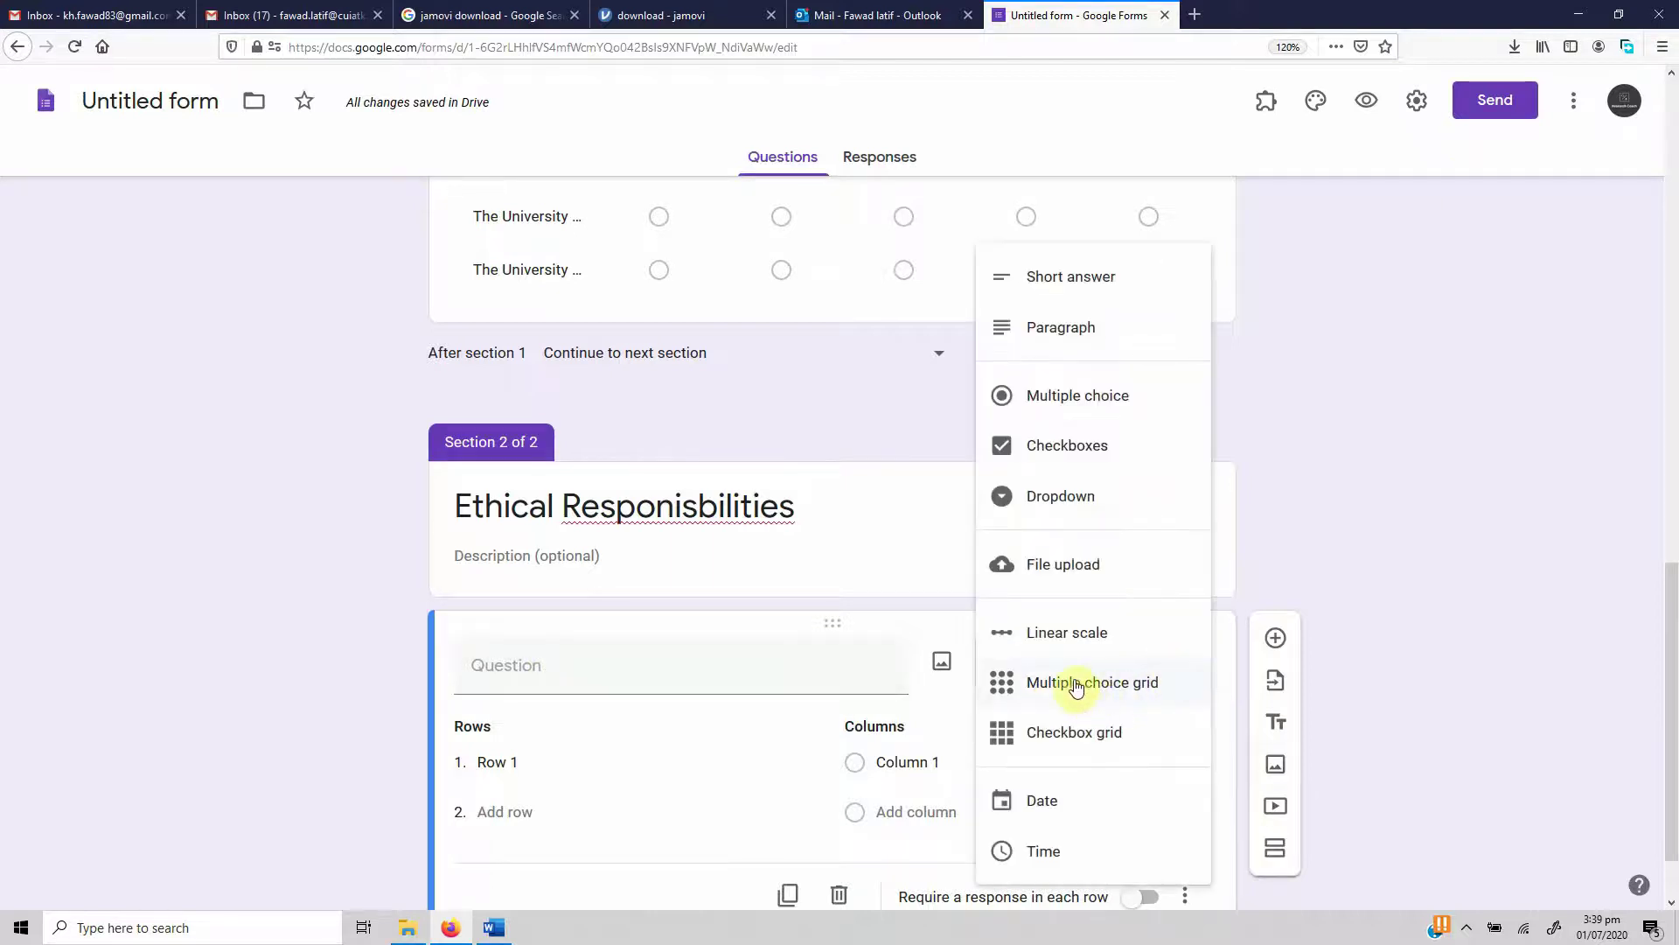
left_click(1059, 635)
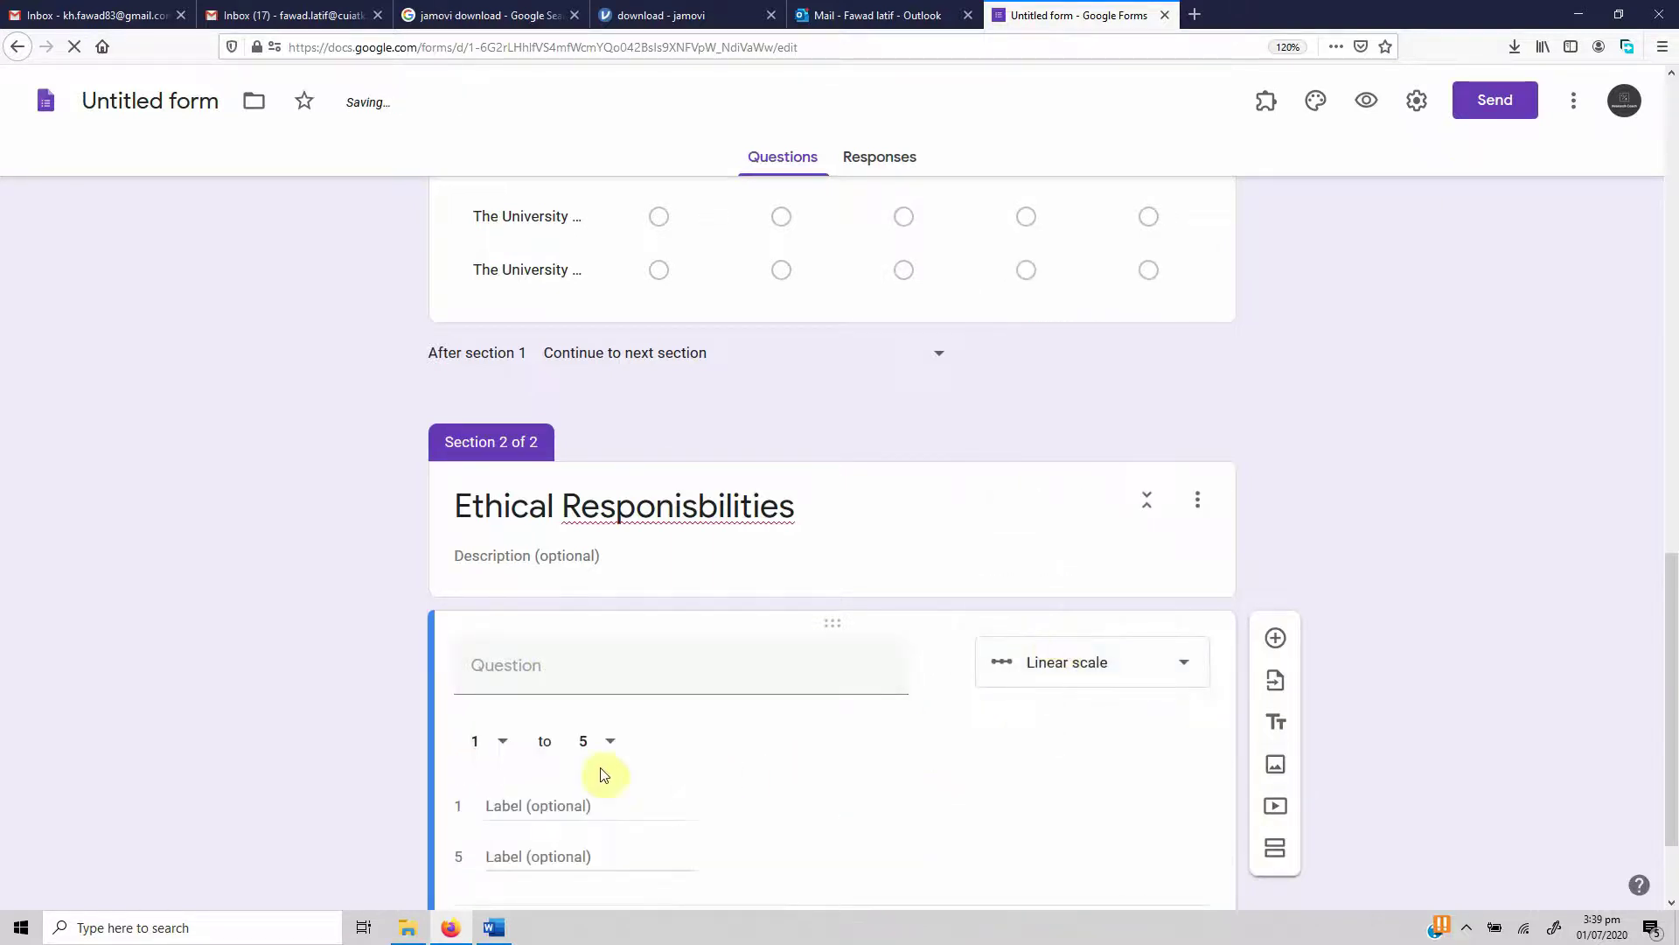
left_click(523, 805)
type("Strong")
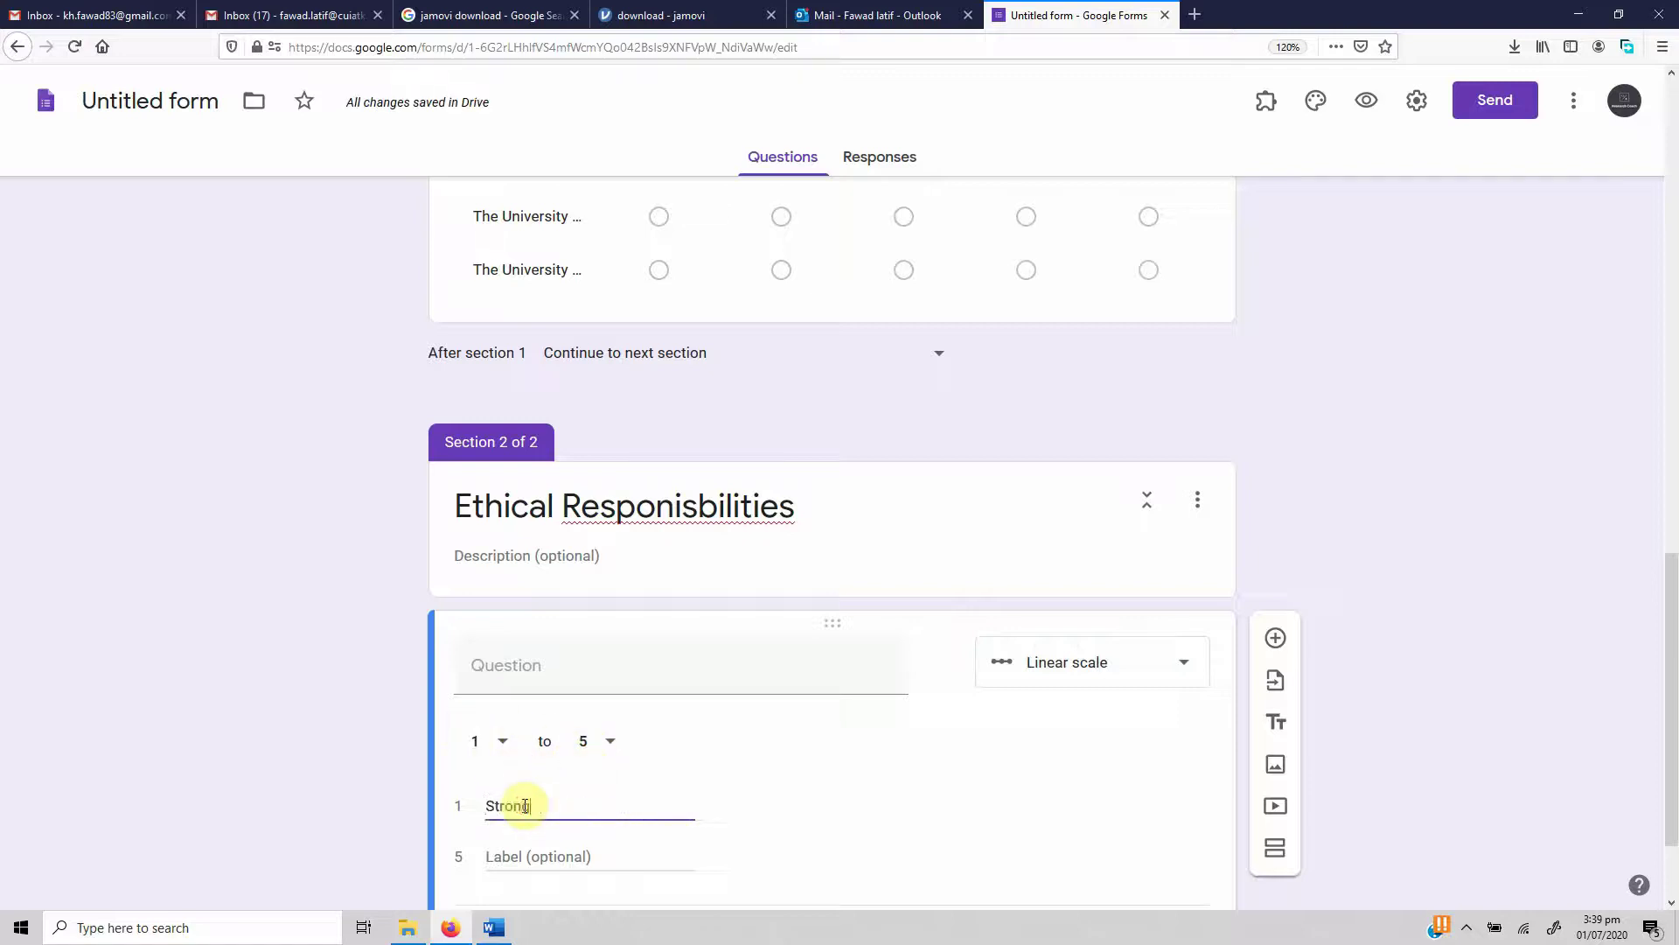
type("ly Disagr")
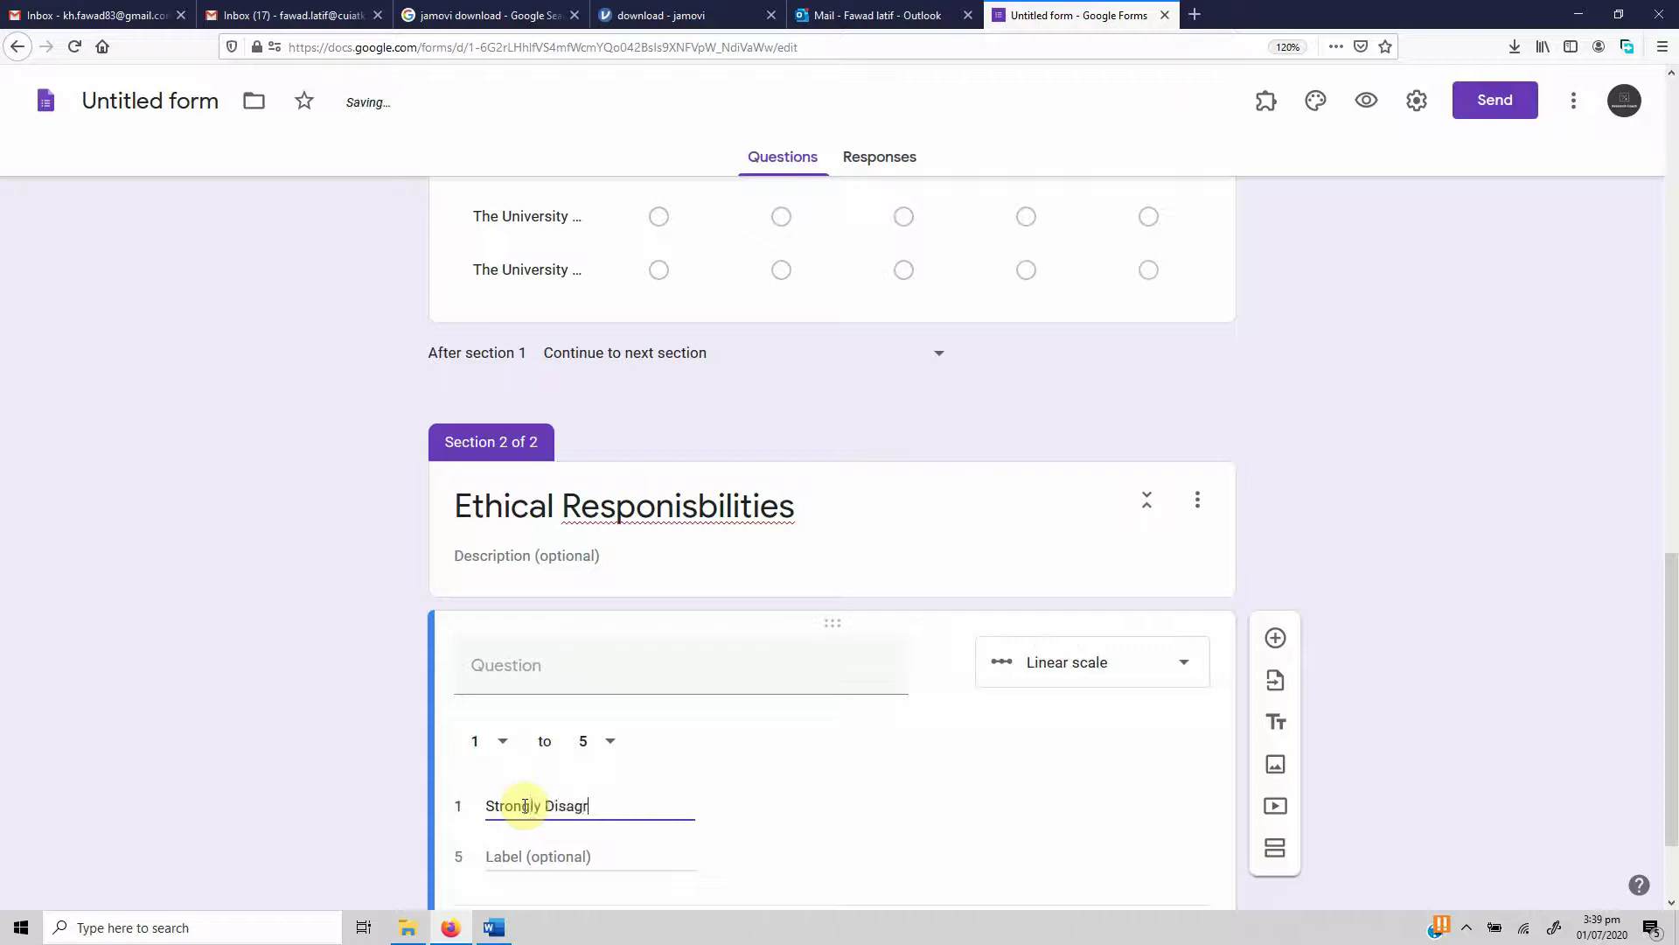
type("ee")
left_click(495, 856)
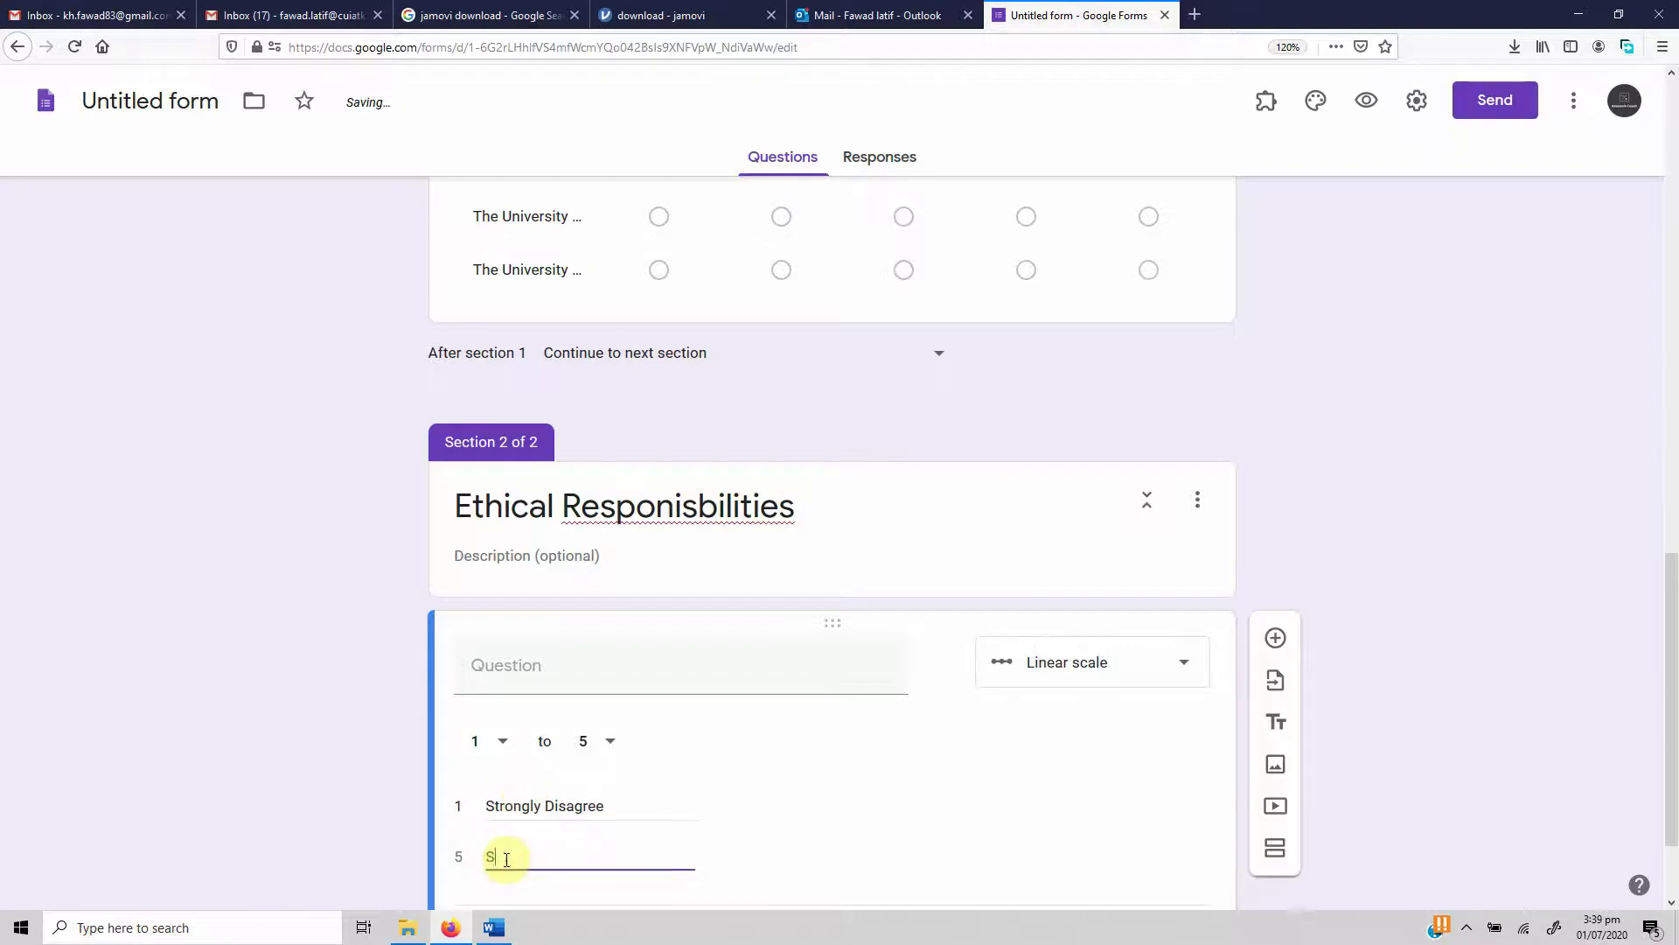
type("Strongly Agree")
Look up the question wording in the Word questionnaire, keeping the type as Linear scale
left_click(543, 662)
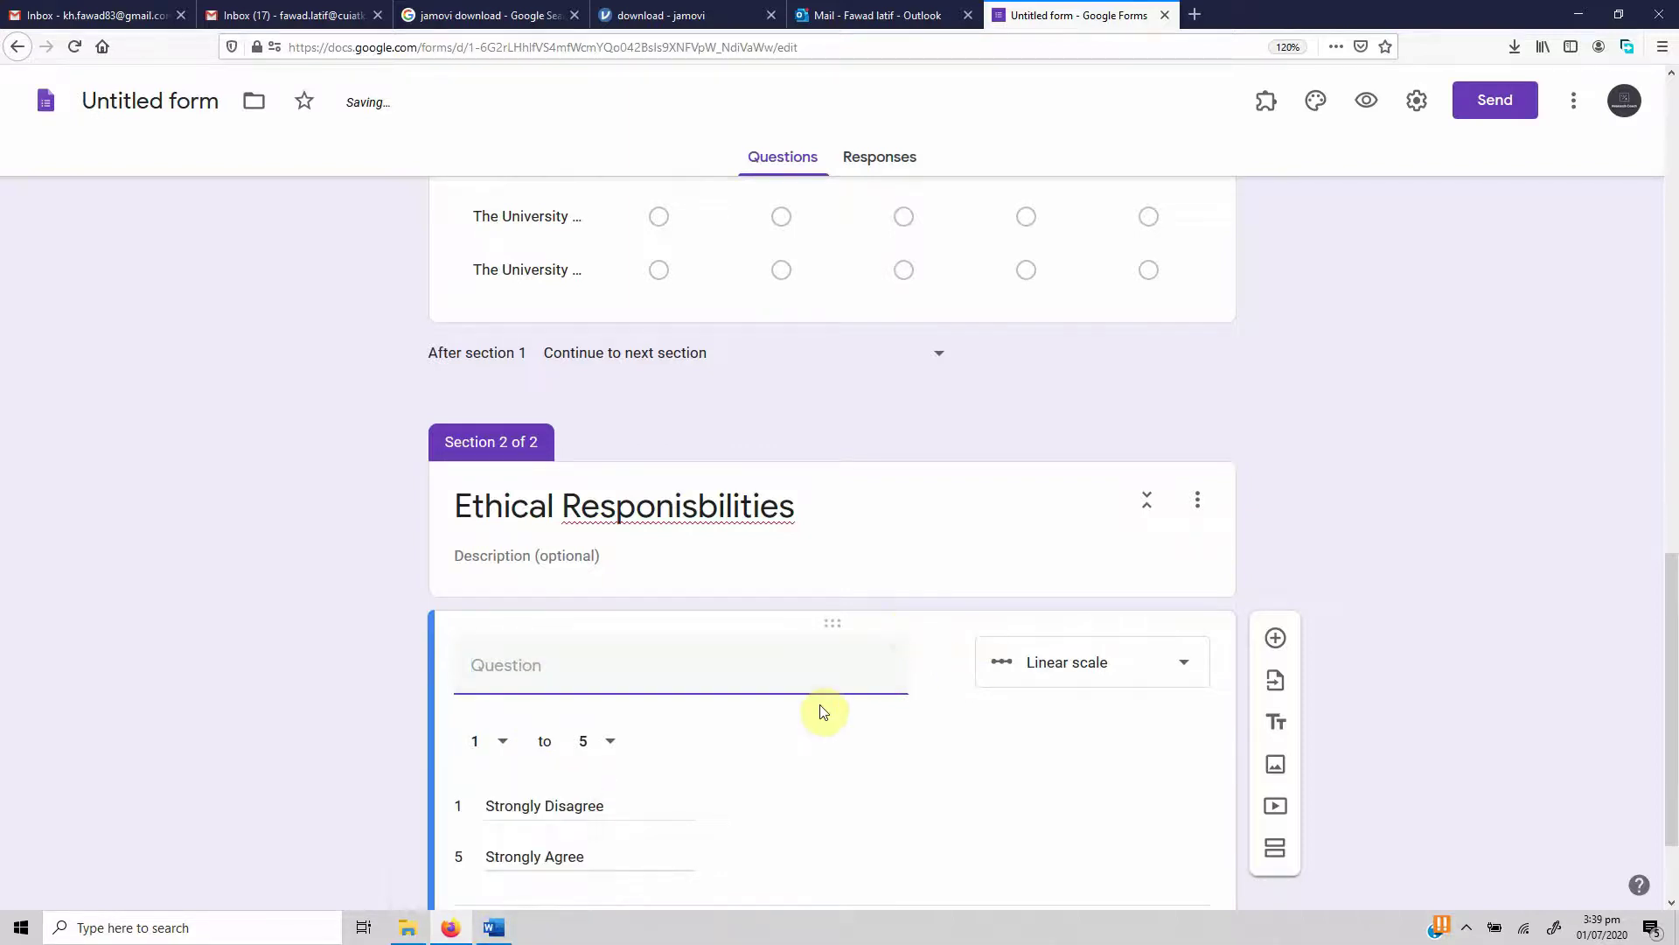
left_click(488, 938)
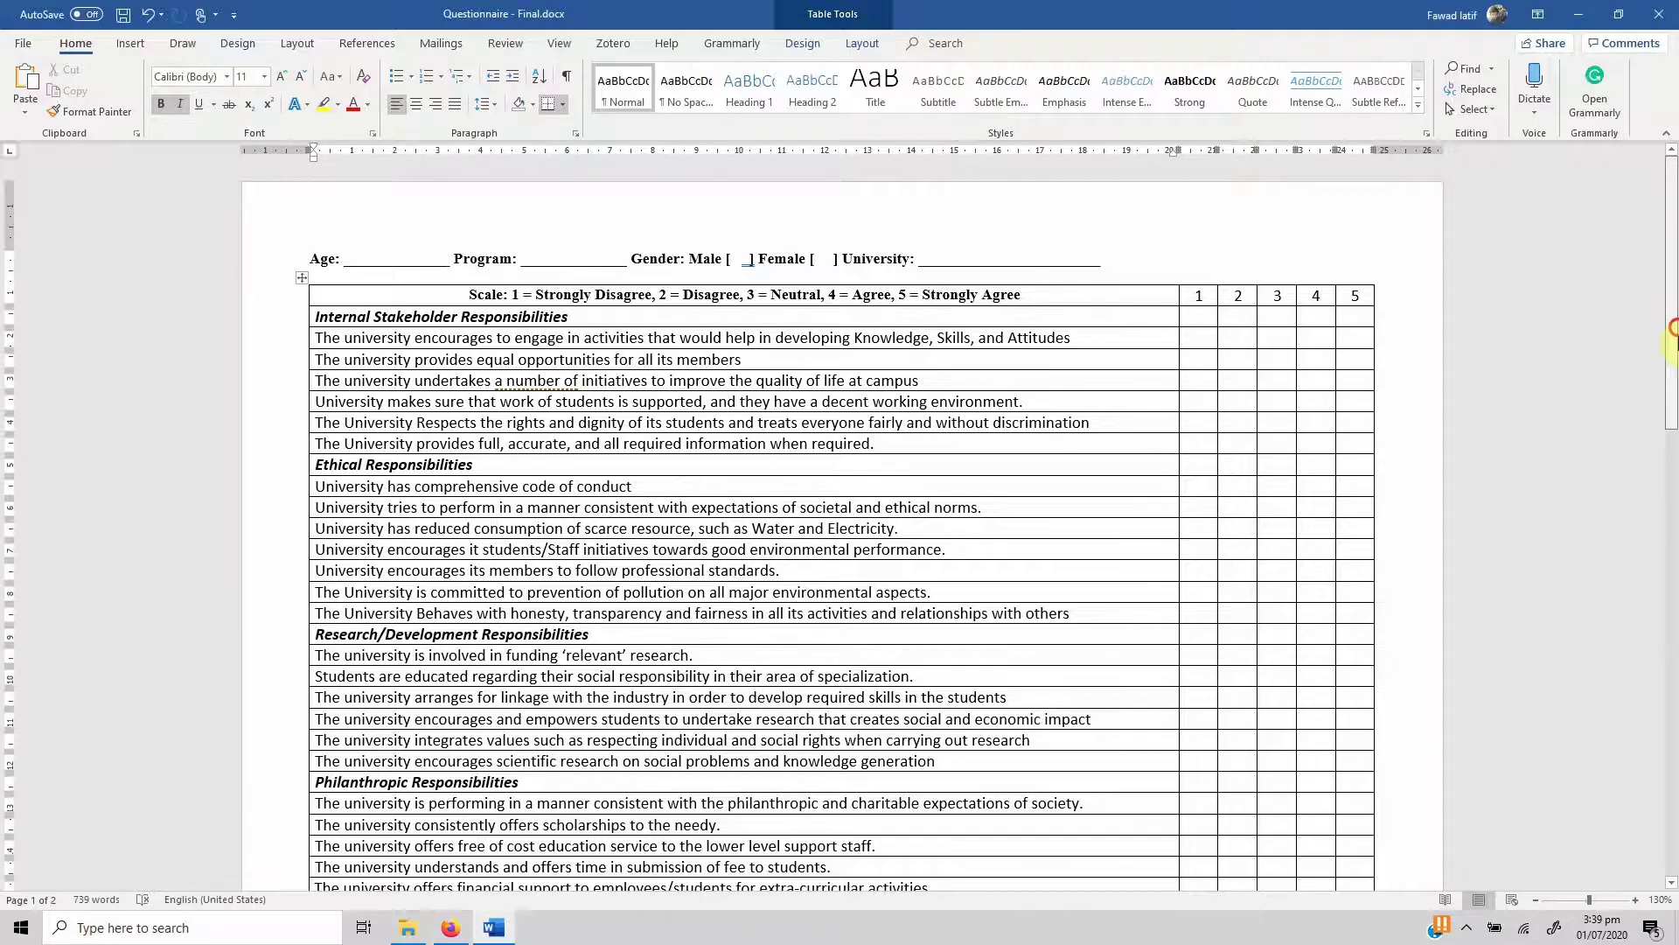
mouse_move(1671, 293)
left_mouse_down()
mouse_move(1671, 446)
mouse_move(1672, 297)
left_mouse_up()
scroll(1672, 672, "down", 3)
scroll(1672, 671, "down", 10)
left_click(450, 928)
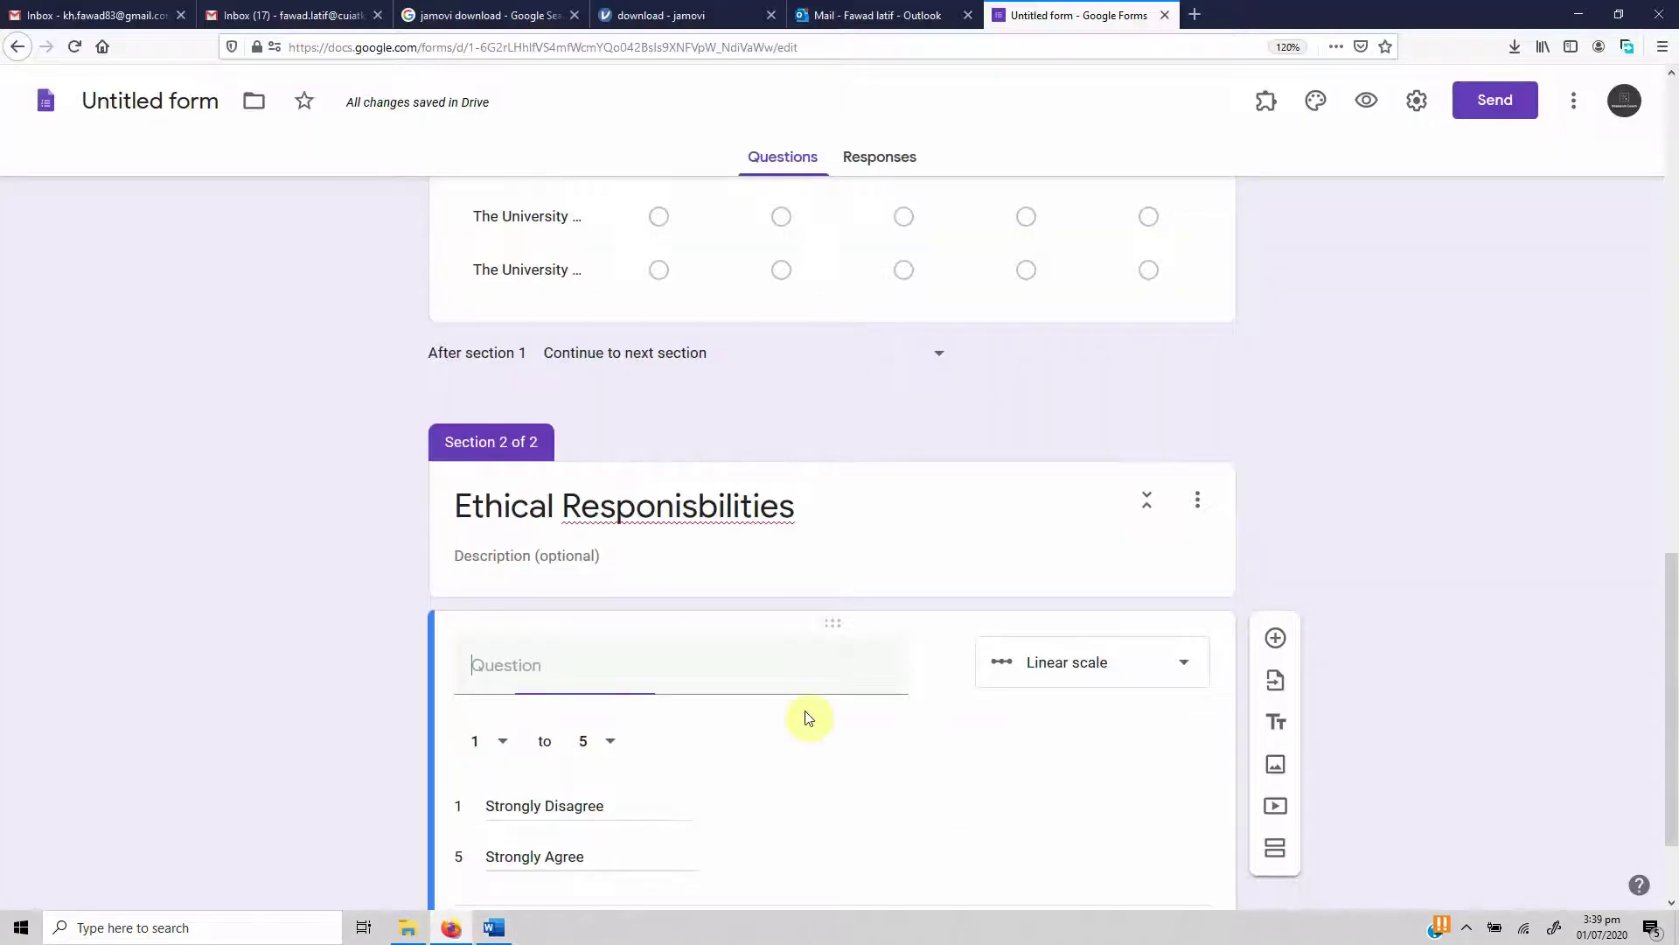
left_click(1183, 670)
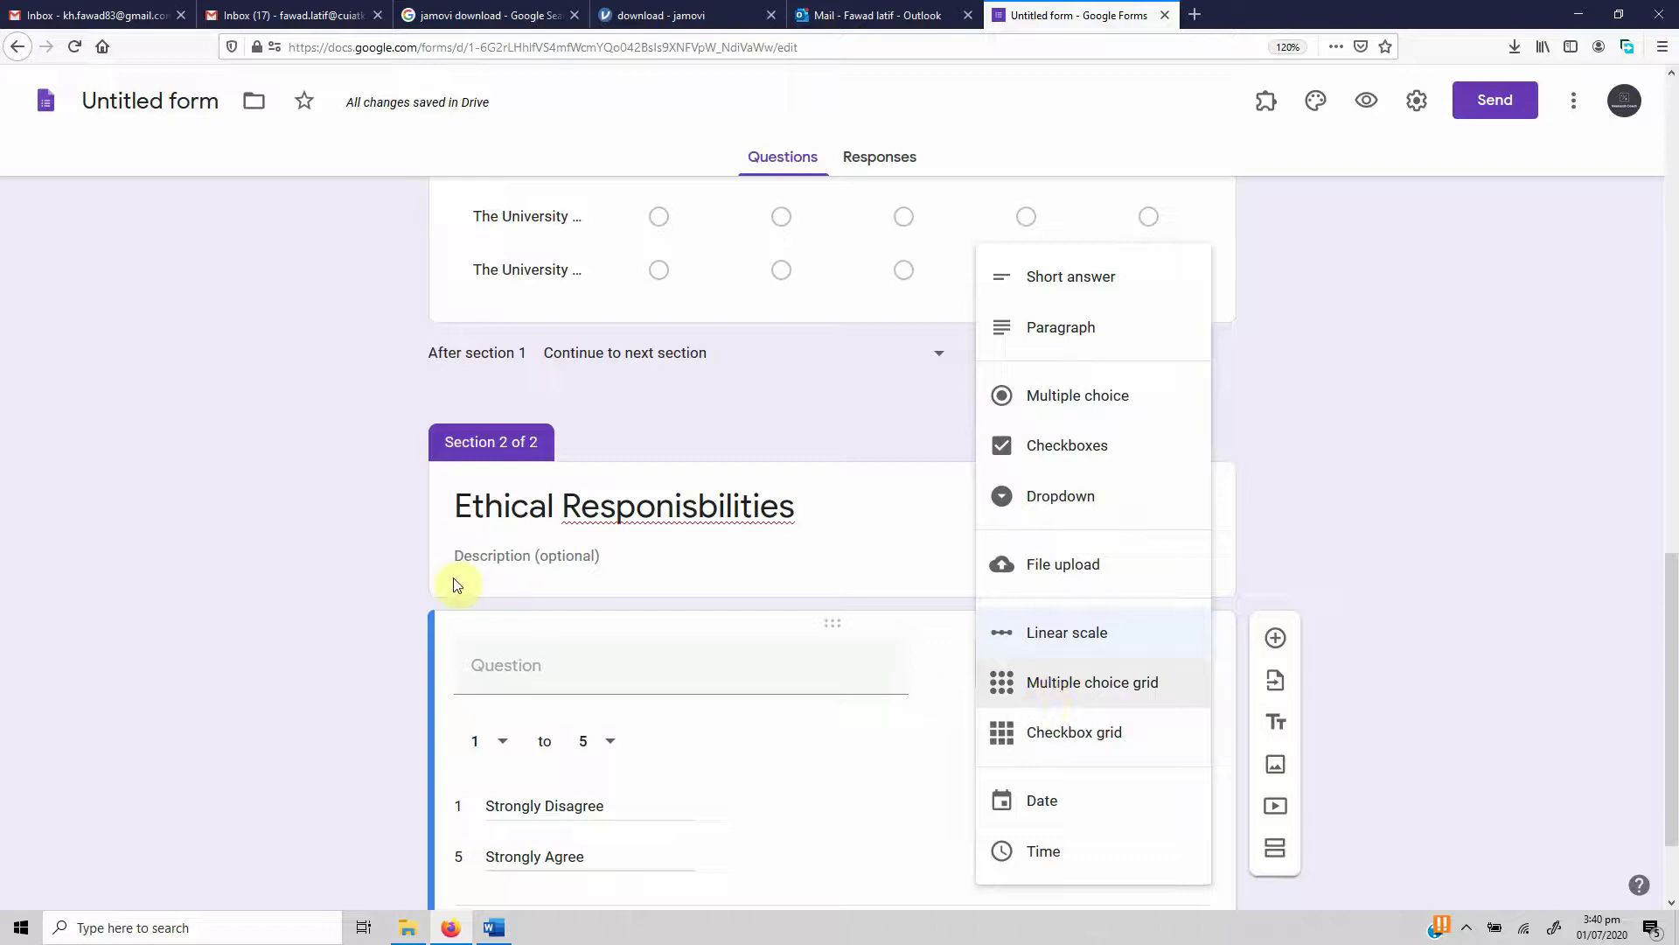
left_click(391, 592)
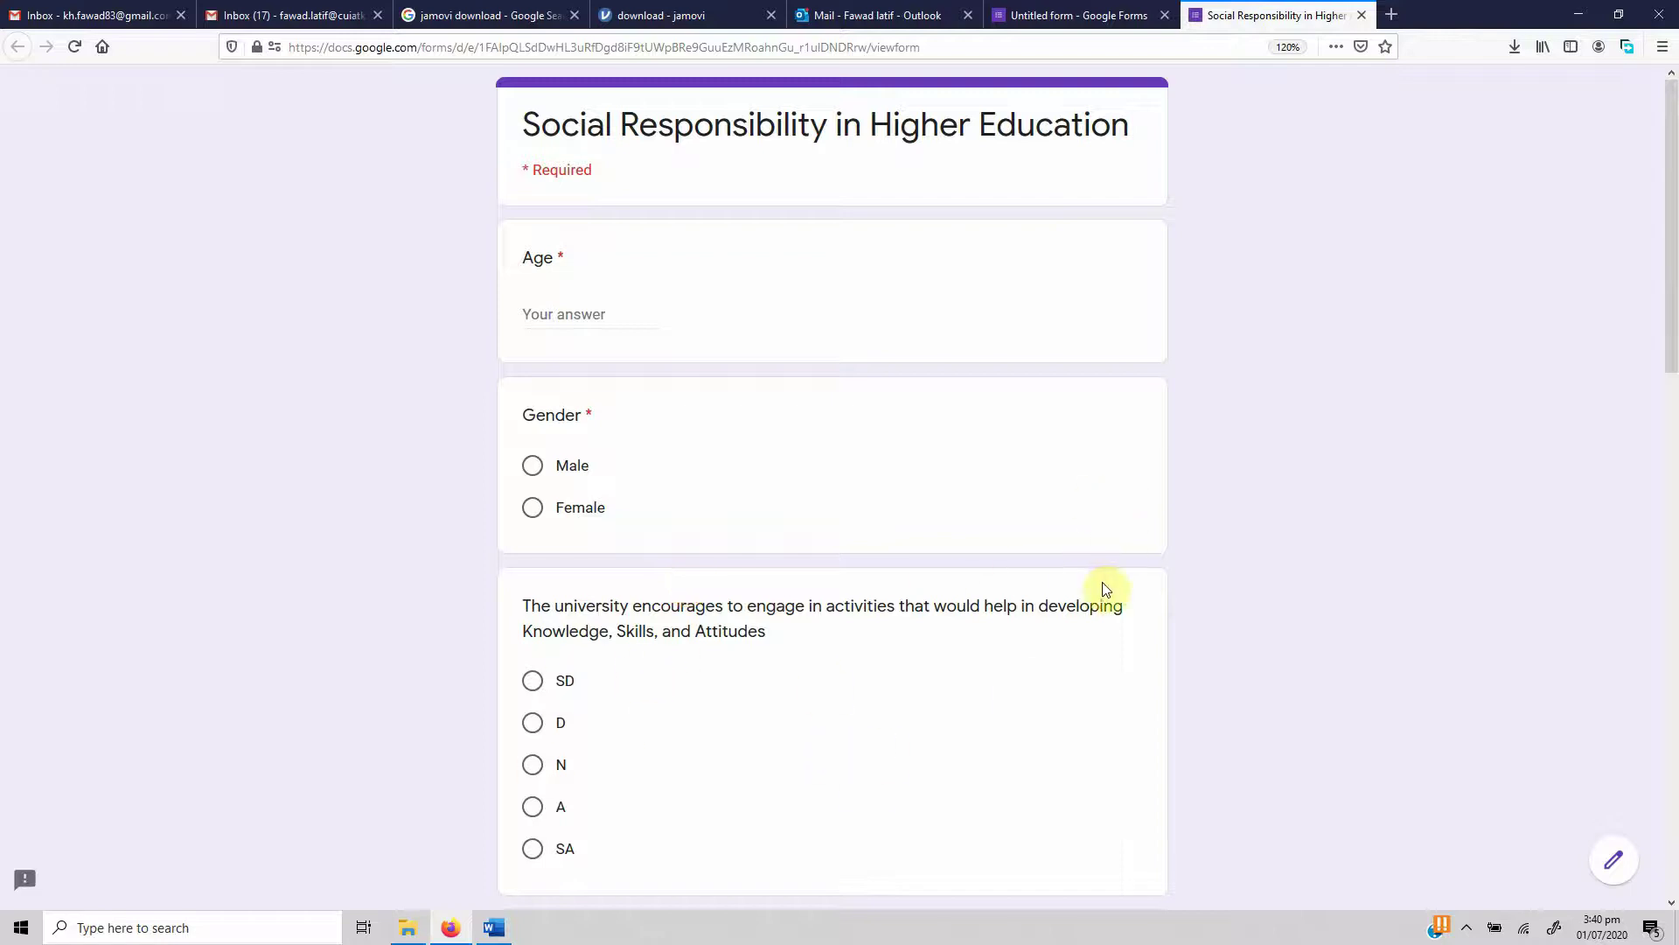
Review the form preview, scrolling through its questions, then go back to the editor tab
left_click_drag(522, 631, 423, 840)
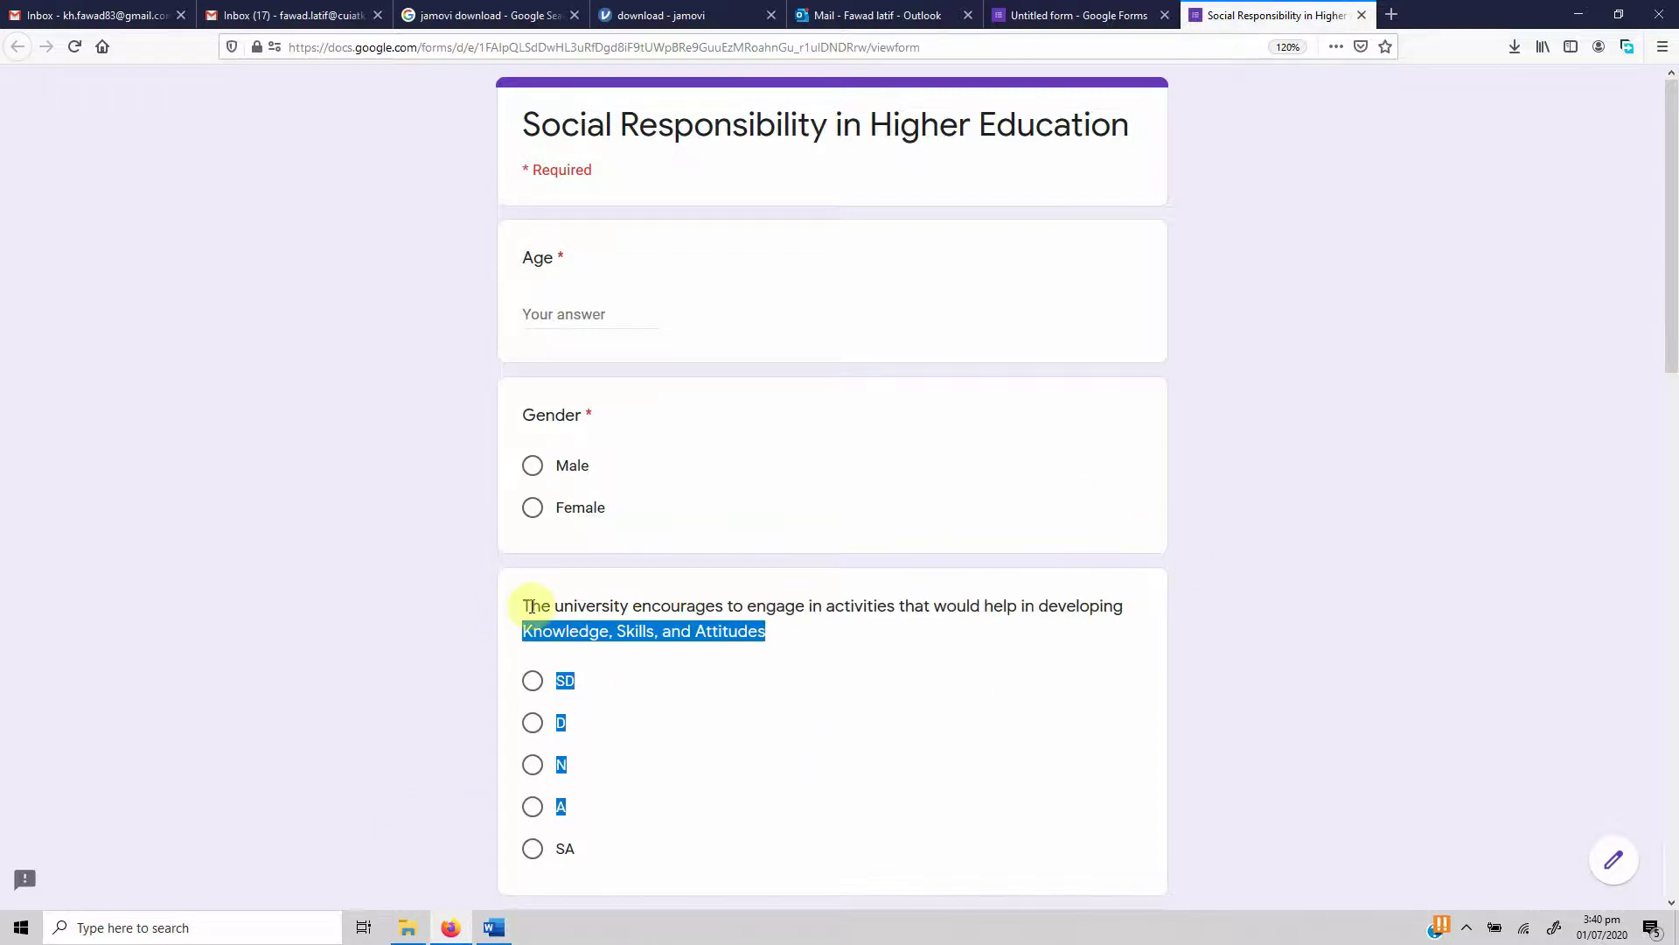
left_click_drag(533, 606, 716, 848)
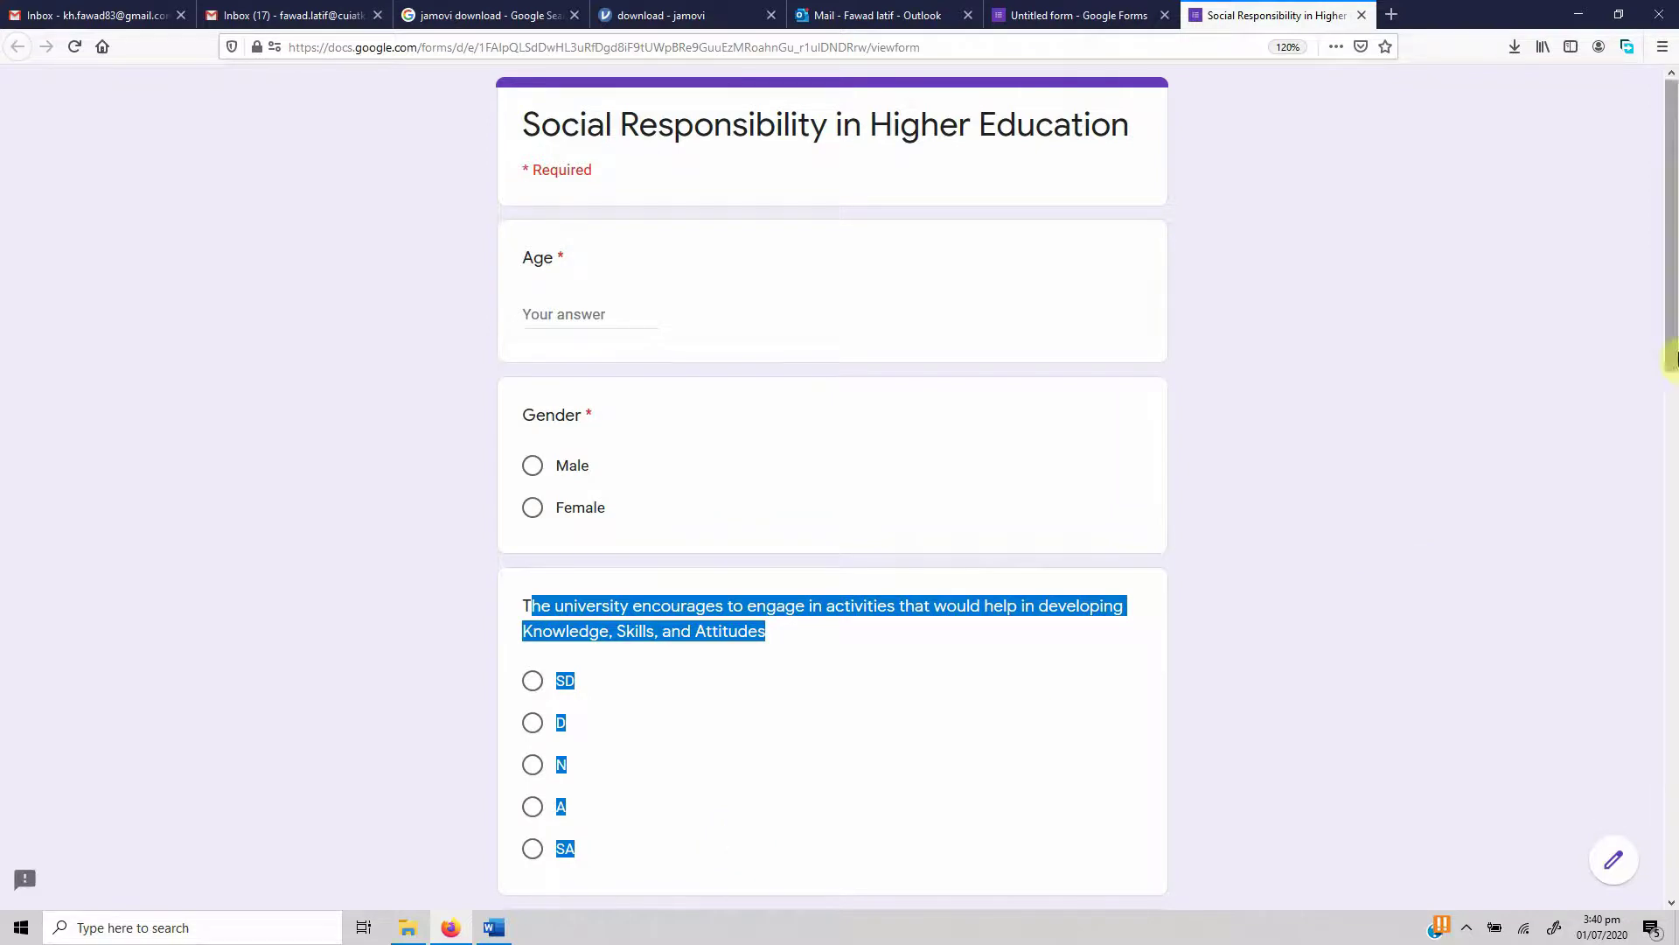
left_click_drag(1672, 358, 1672, 844)
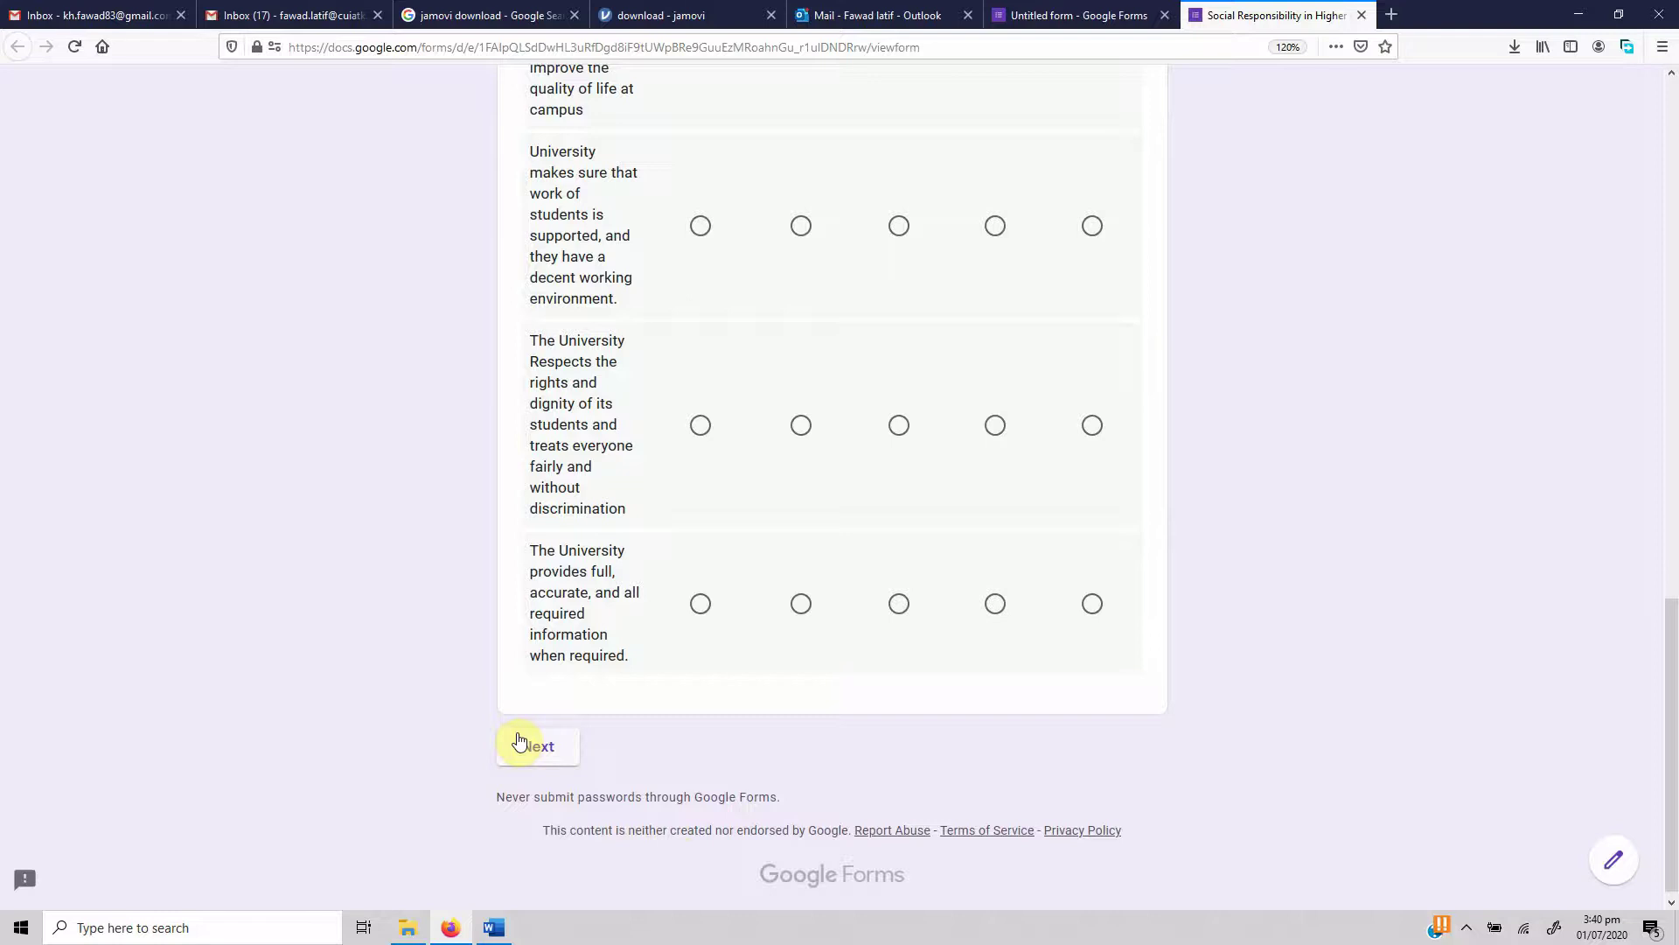
left_click_drag(1671, 600, 1672, 83)
left_click(1032, 12)
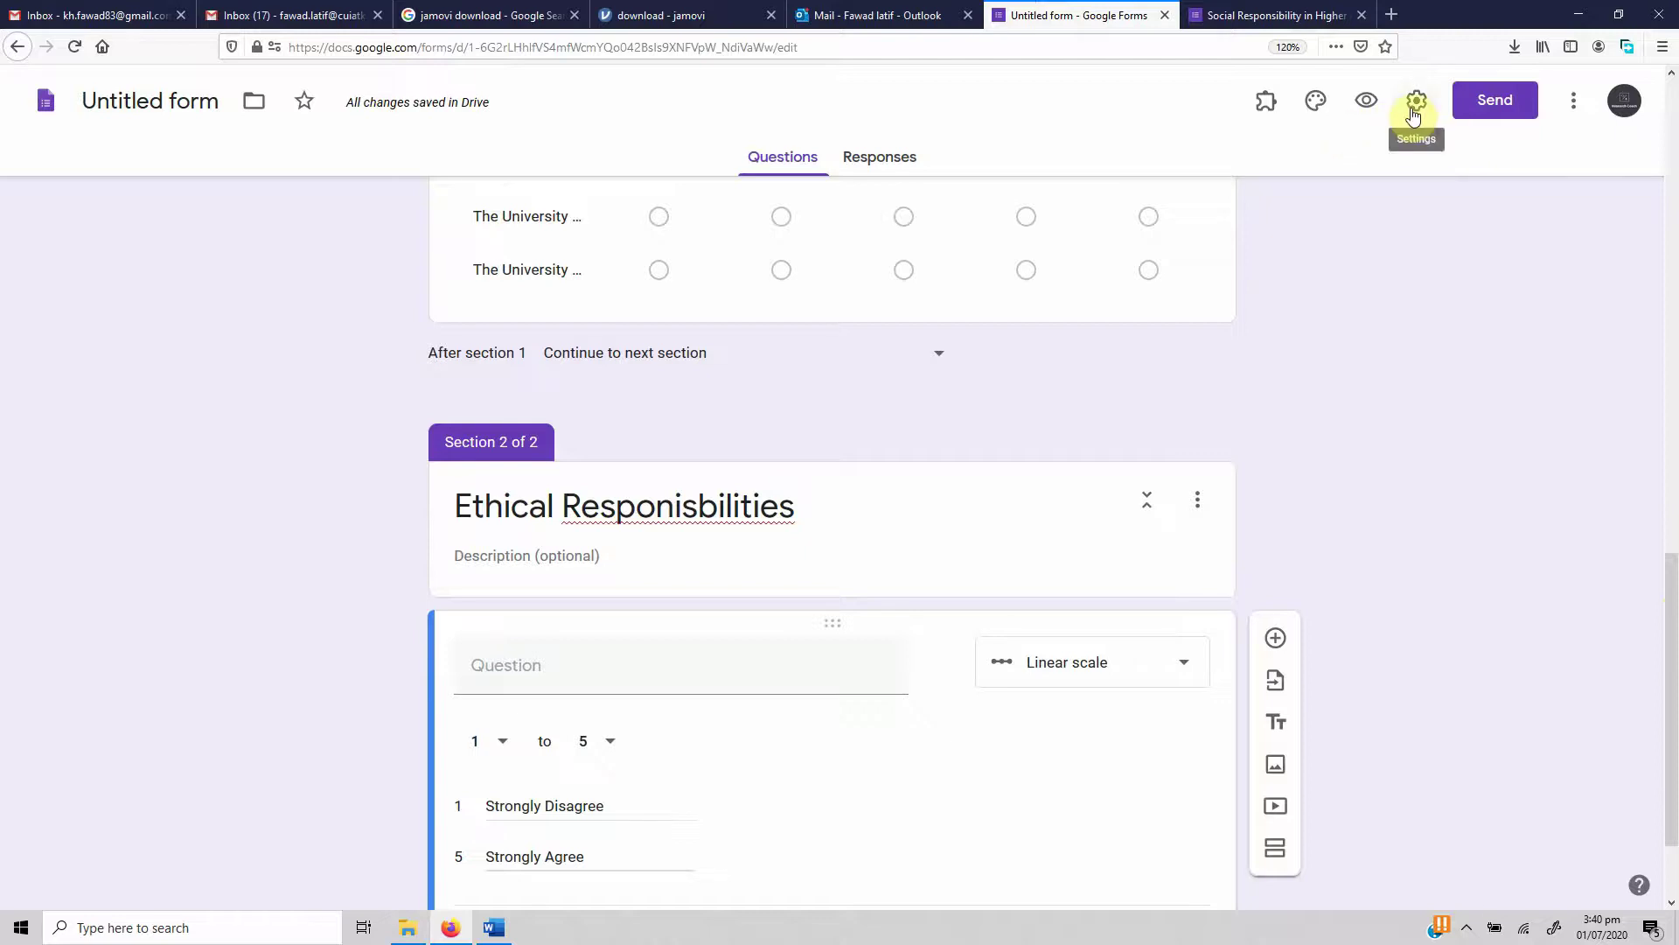
left_click(1413, 108)
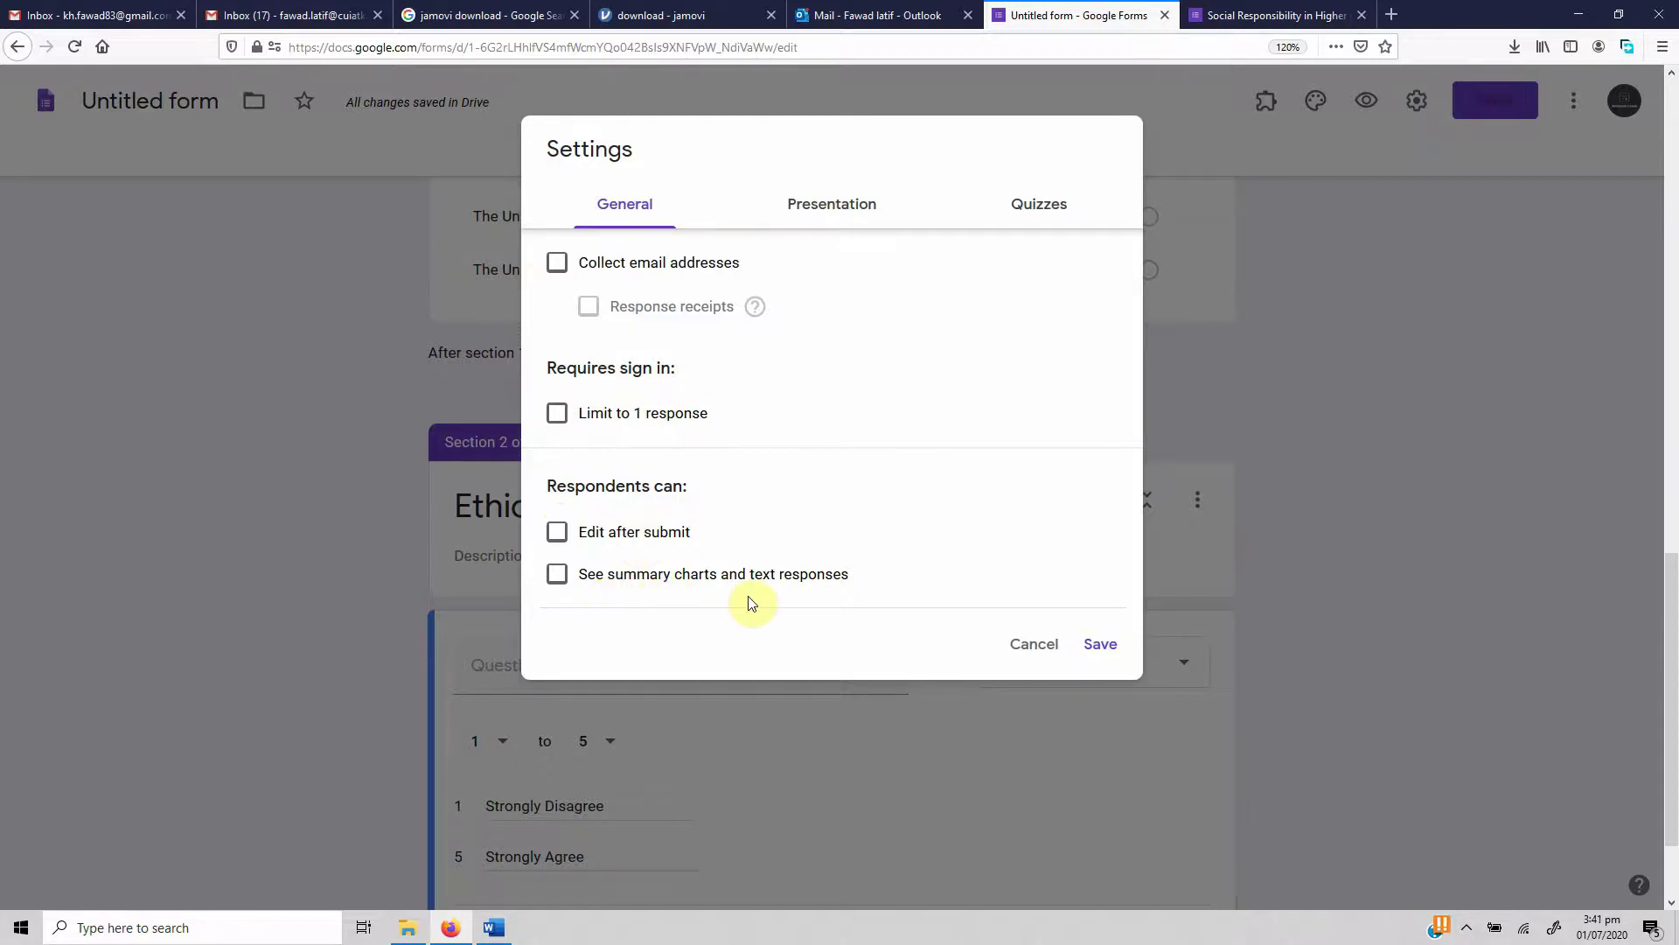
left_click(835, 216)
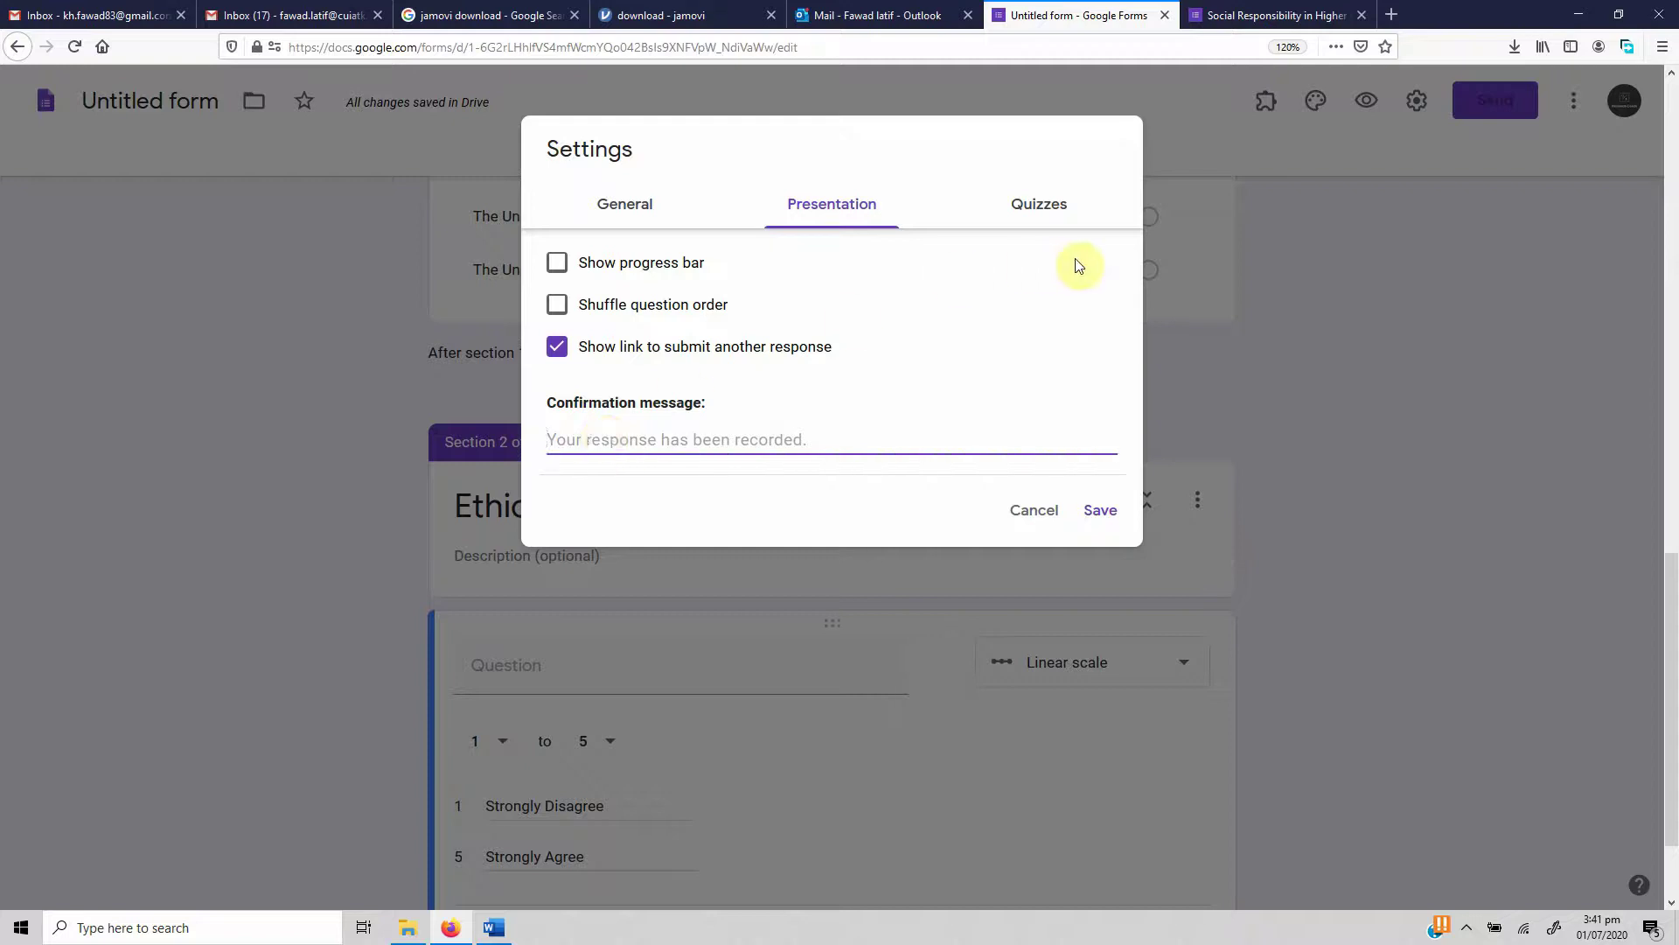
left_click(1053, 212)
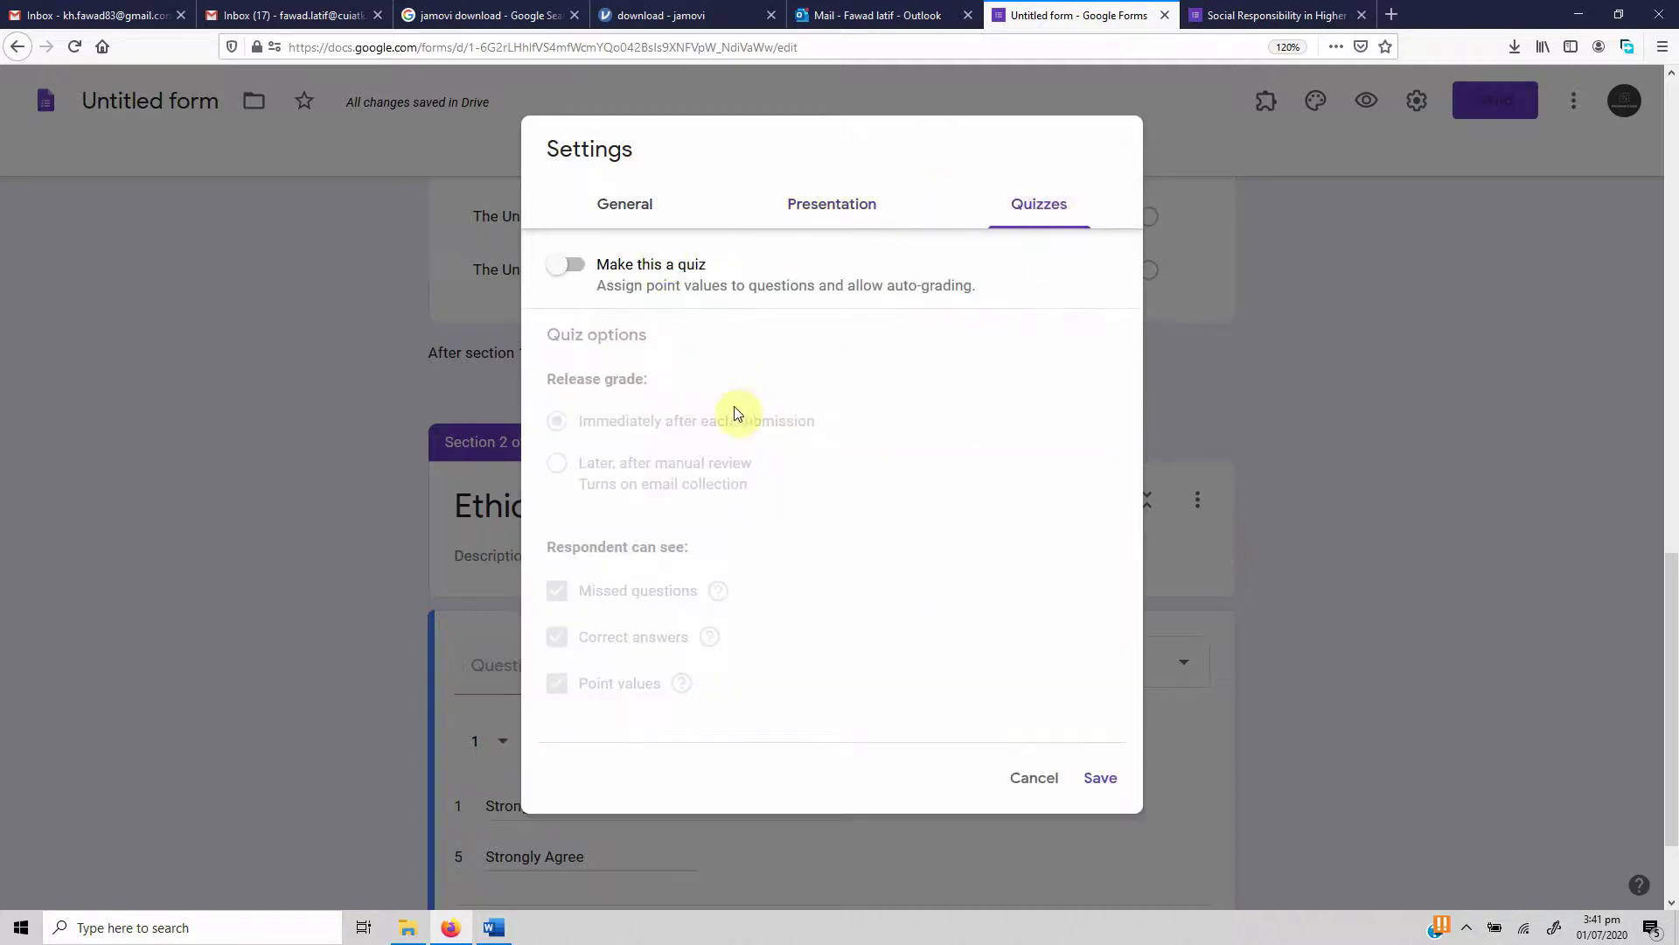
left_click(823, 225)
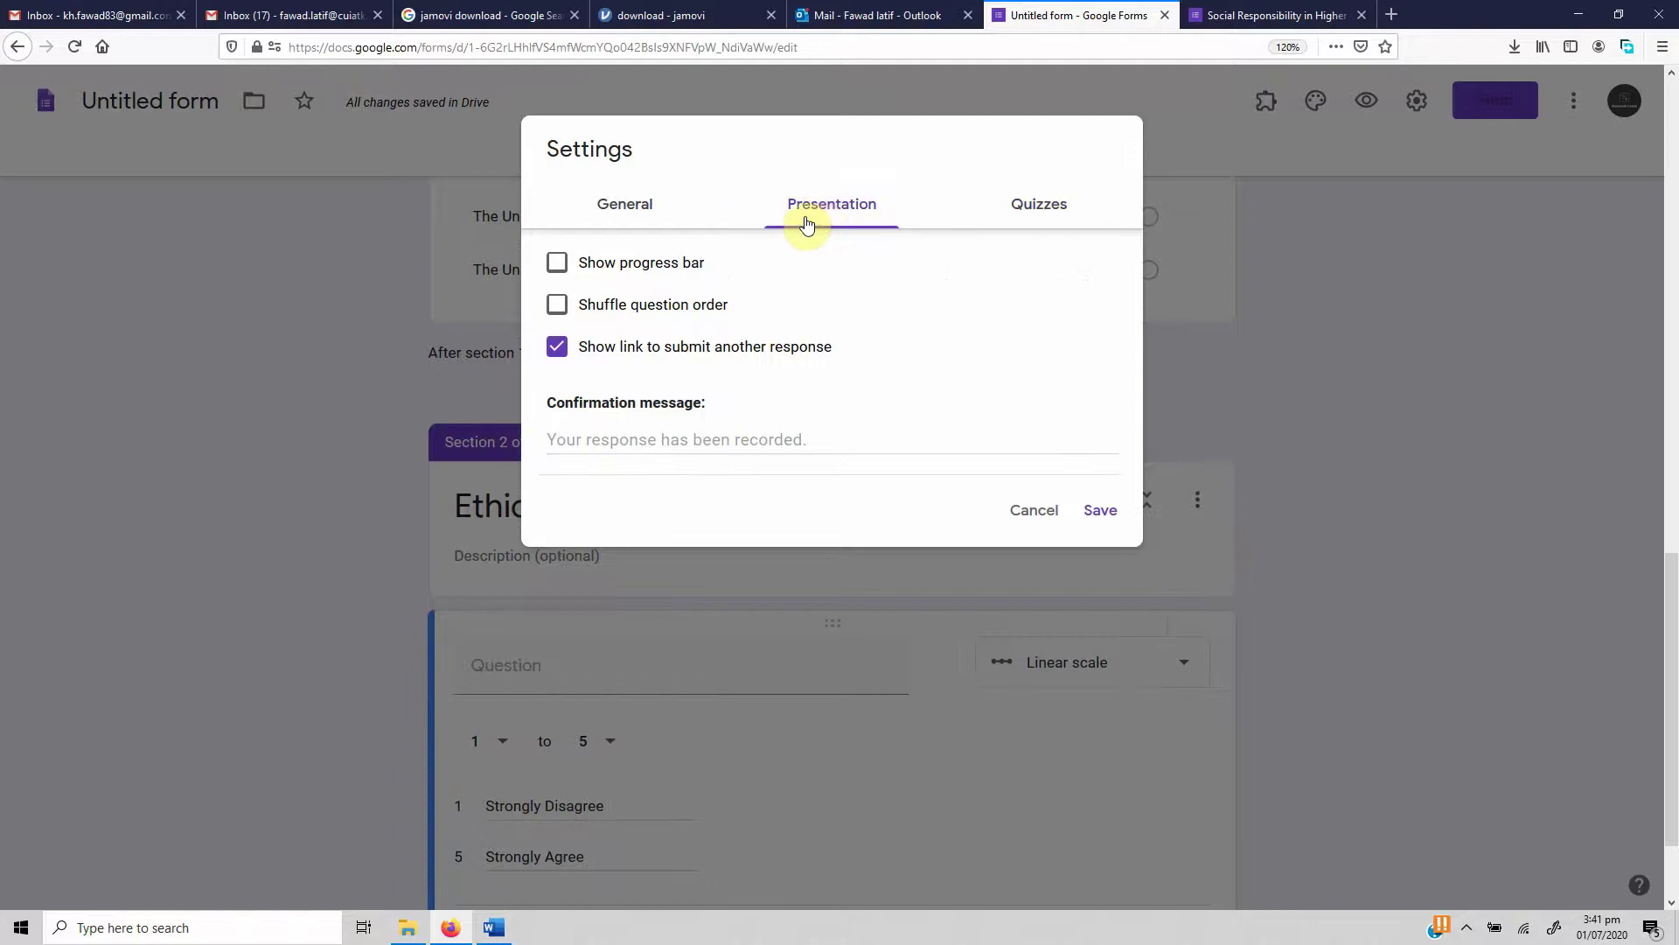
left_click(603, 207)
left_click(1035, 643)
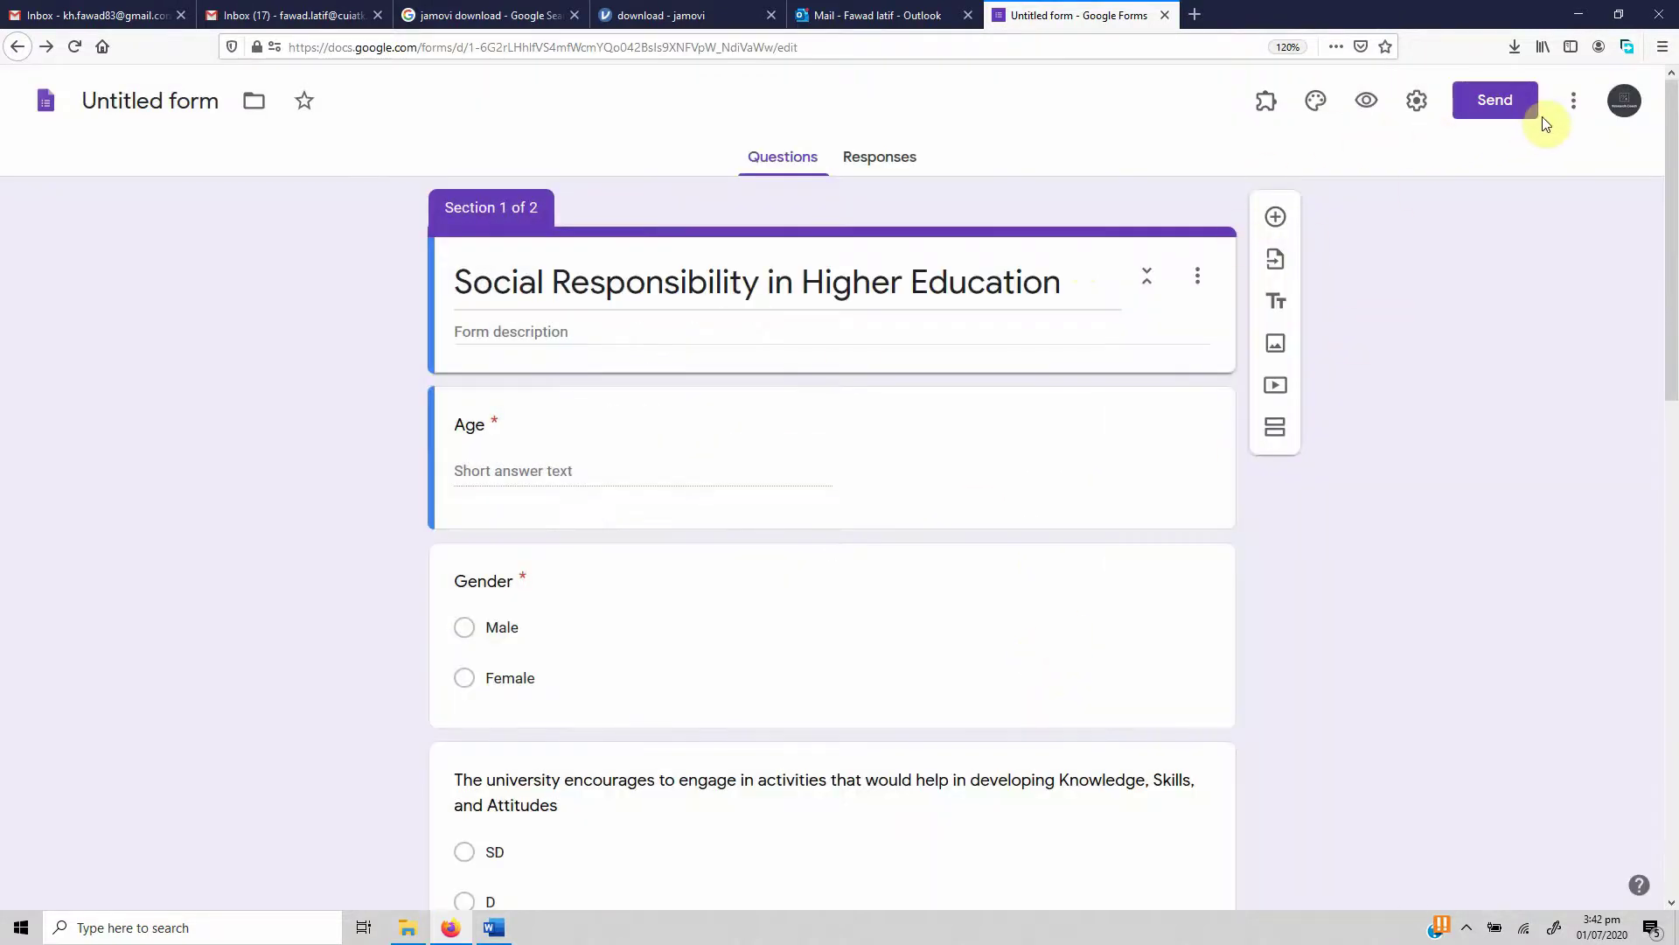
Copy the form's shortened forms.gle share link, glance at the Embed HTML code, then close sharing
left_click(1510, 114)
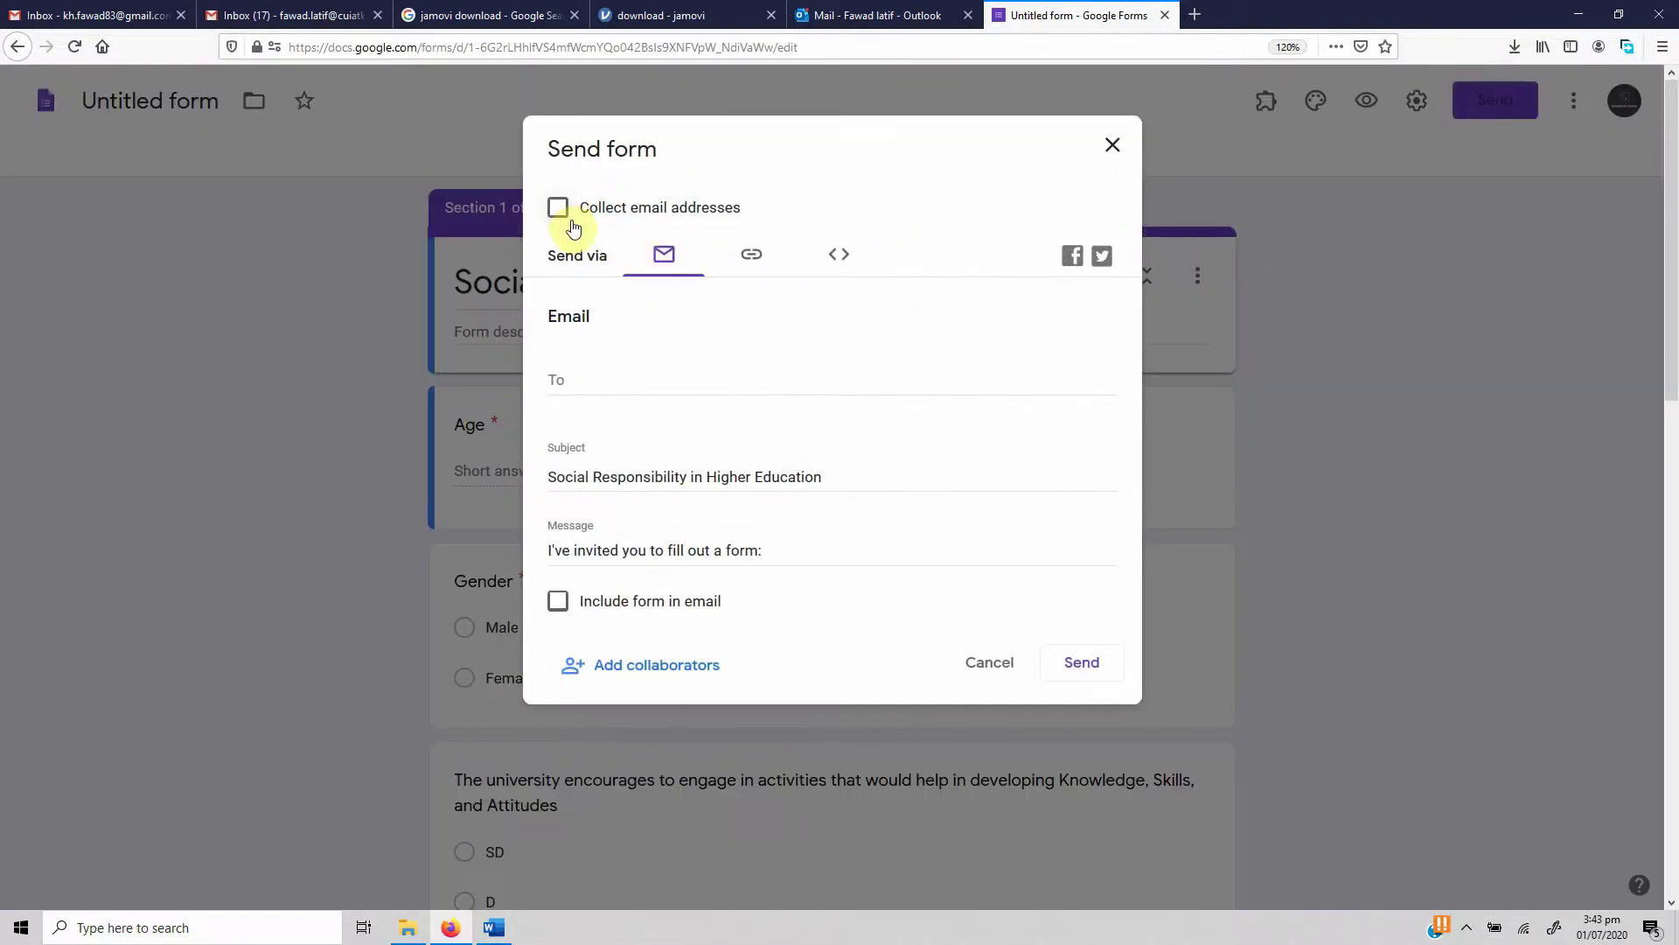
left_click(609, 380)
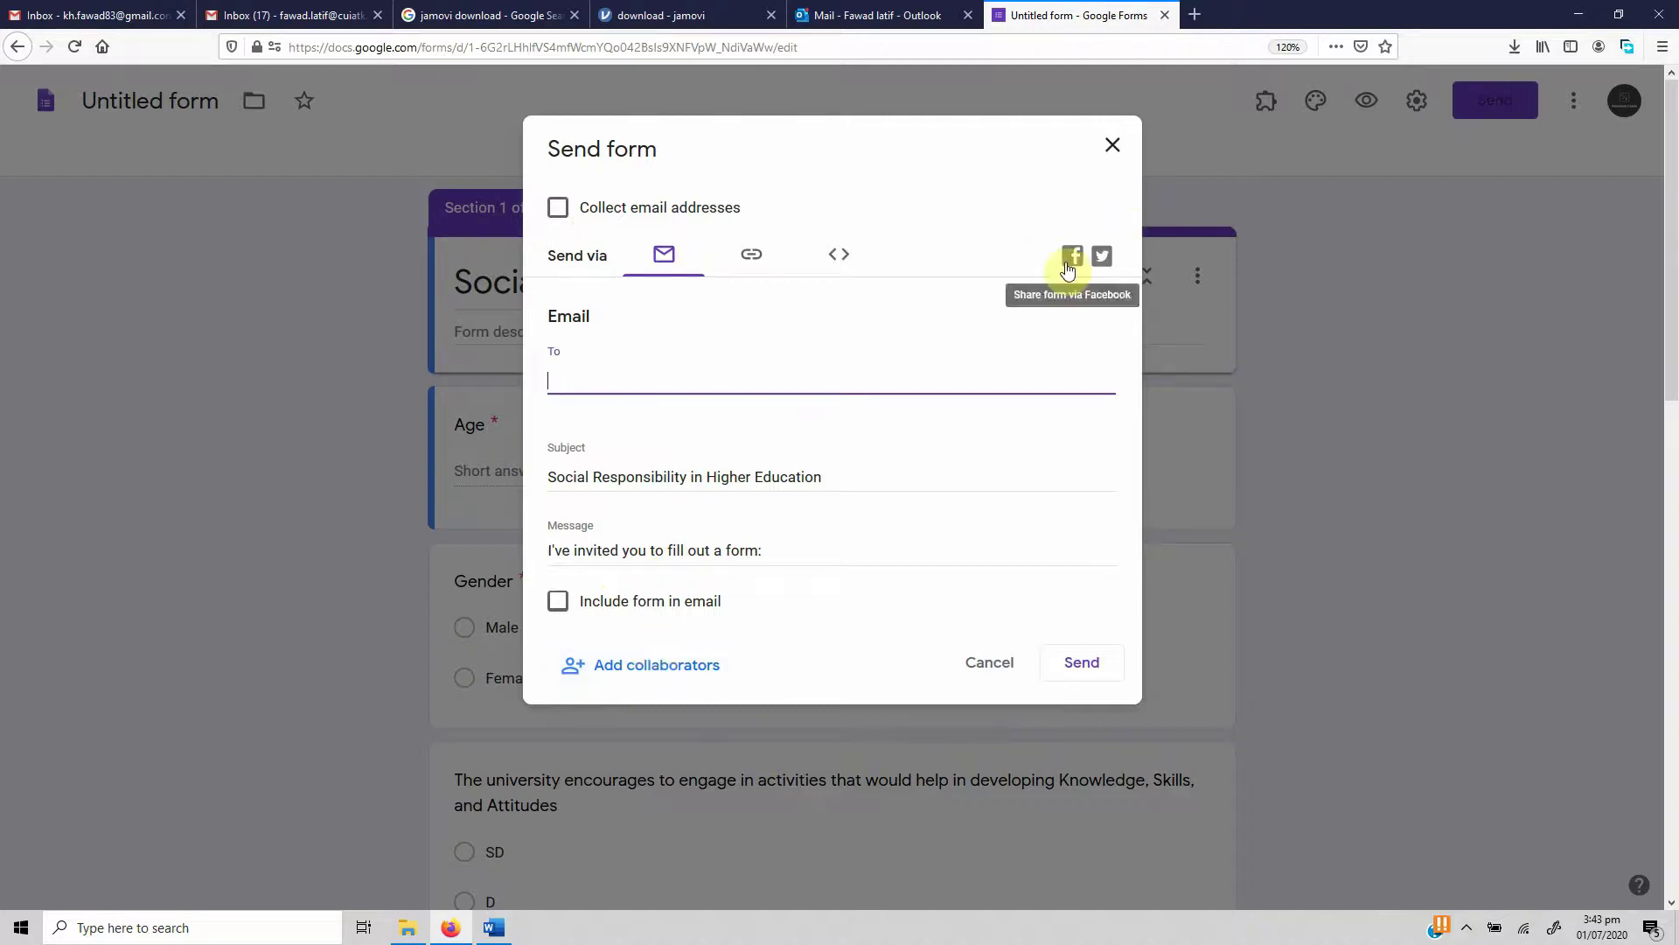
left_click(755, 255)
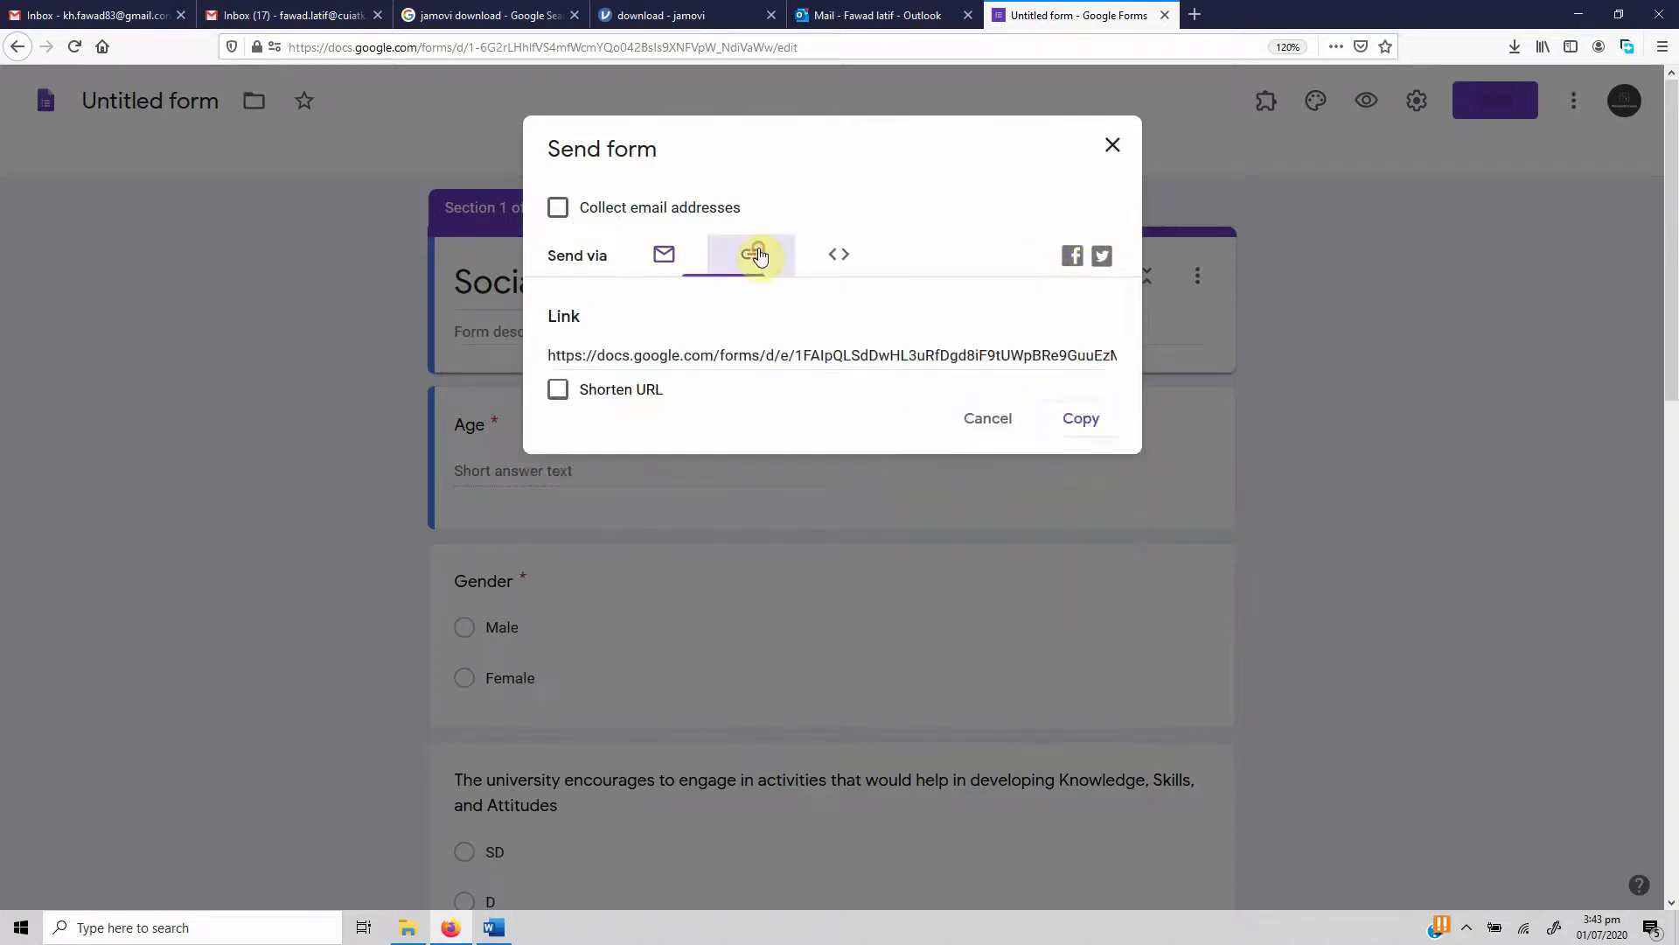
left_click(556, 391)
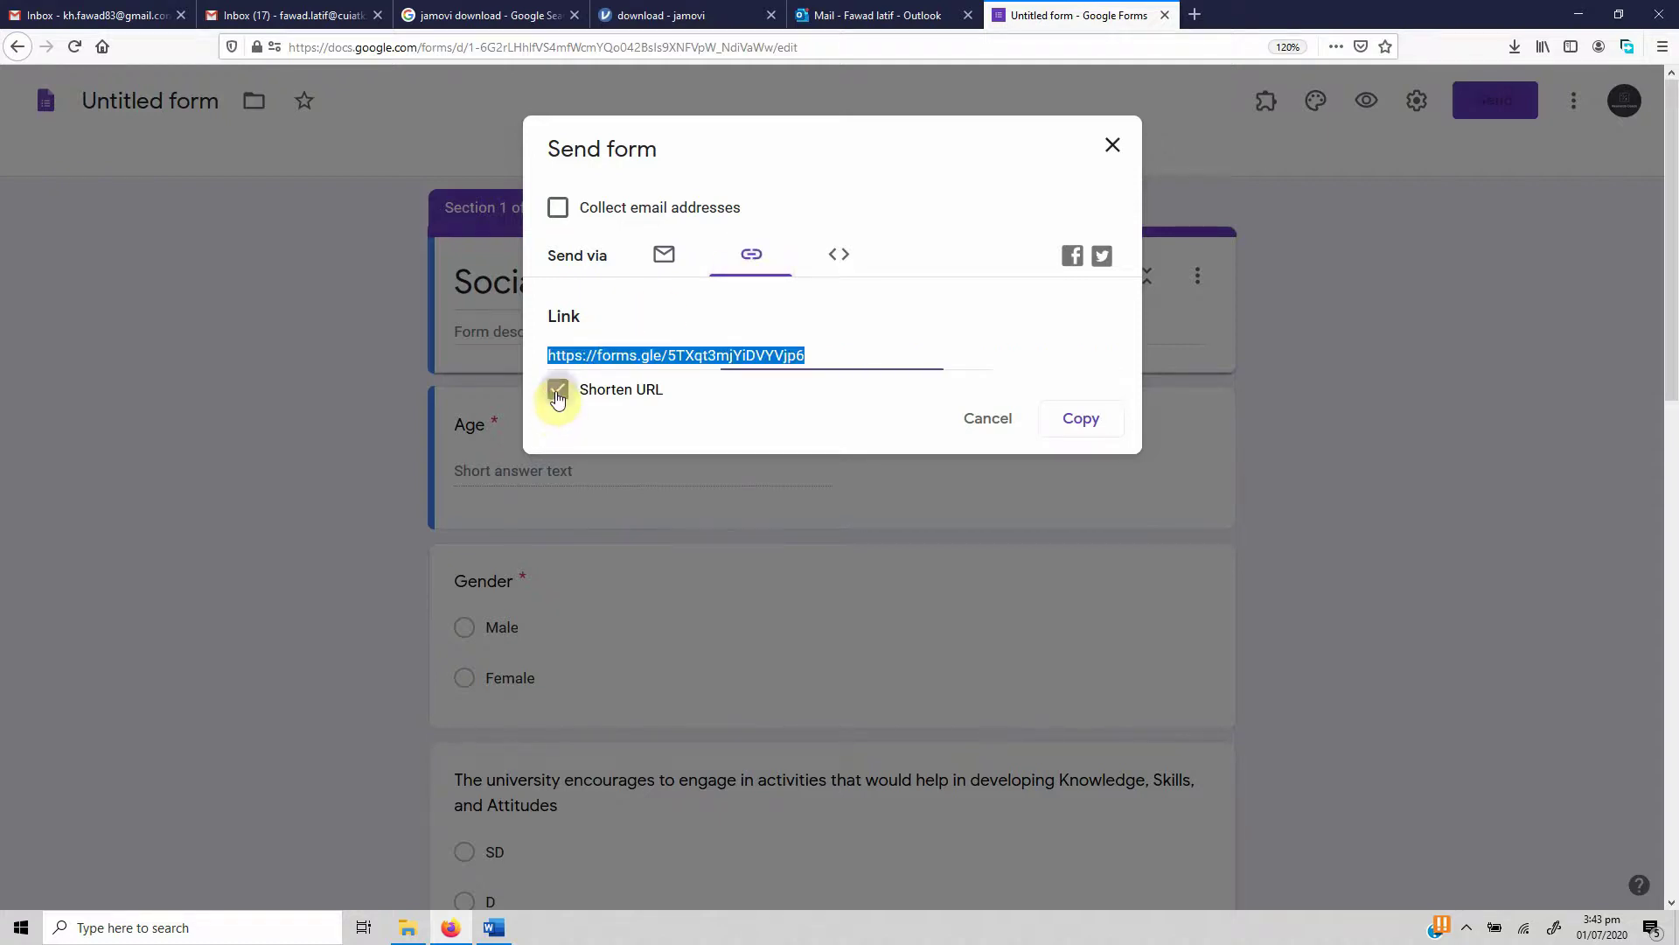
left_click(1102, 421)
left_click(841, 258)
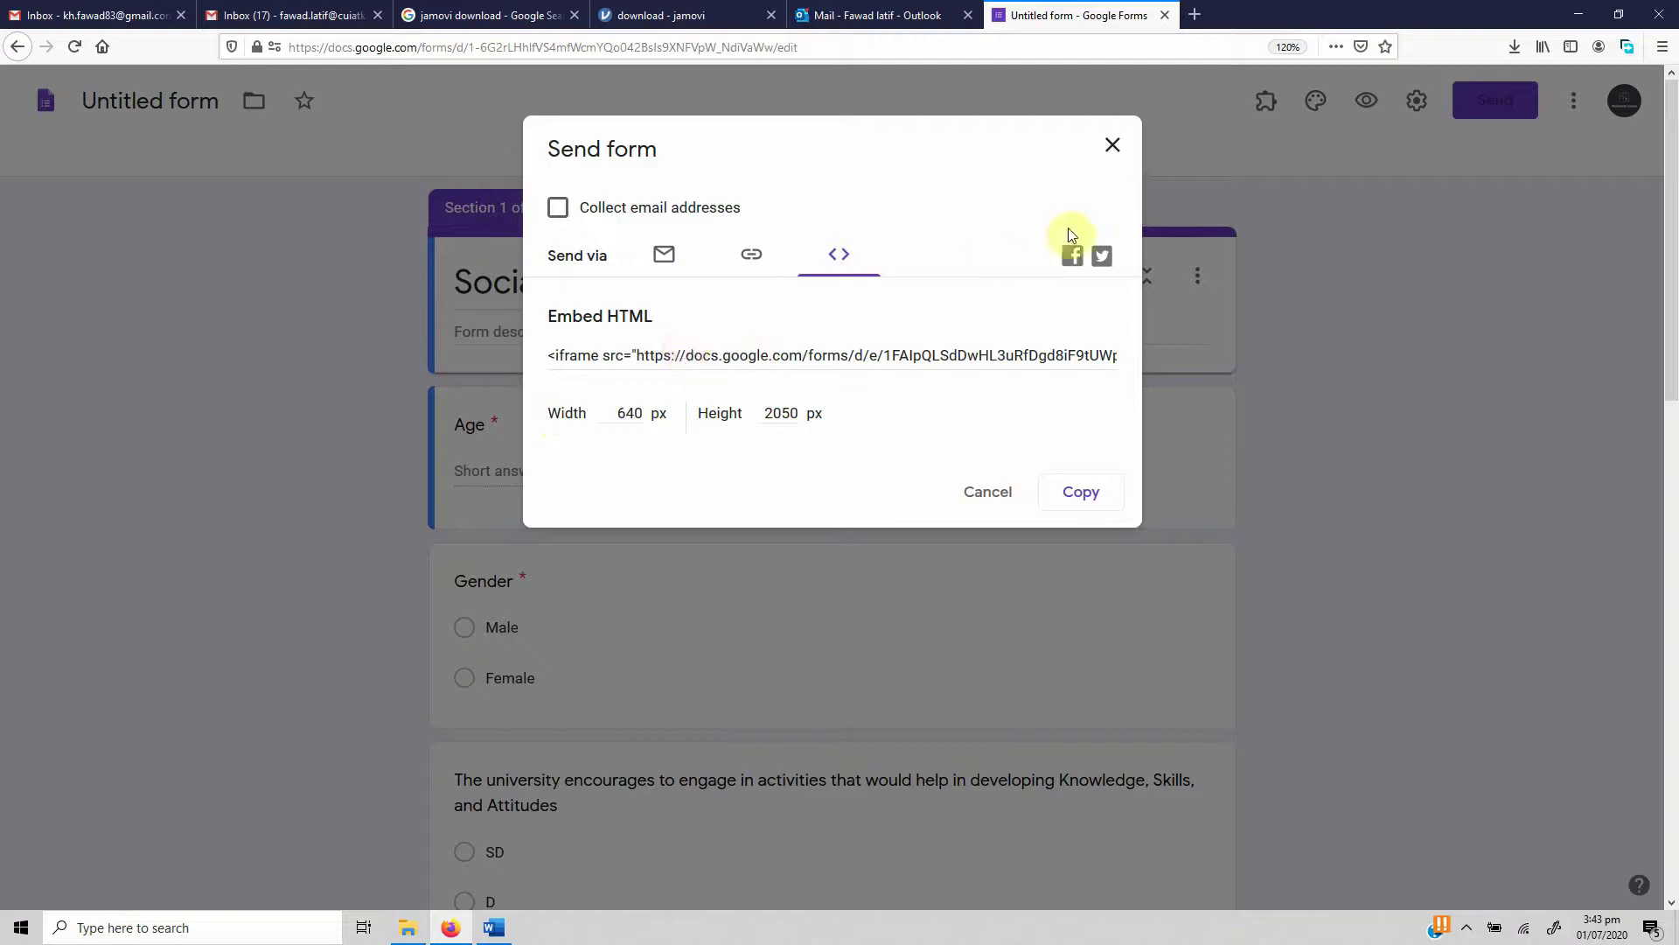
left_click(1112, 144)
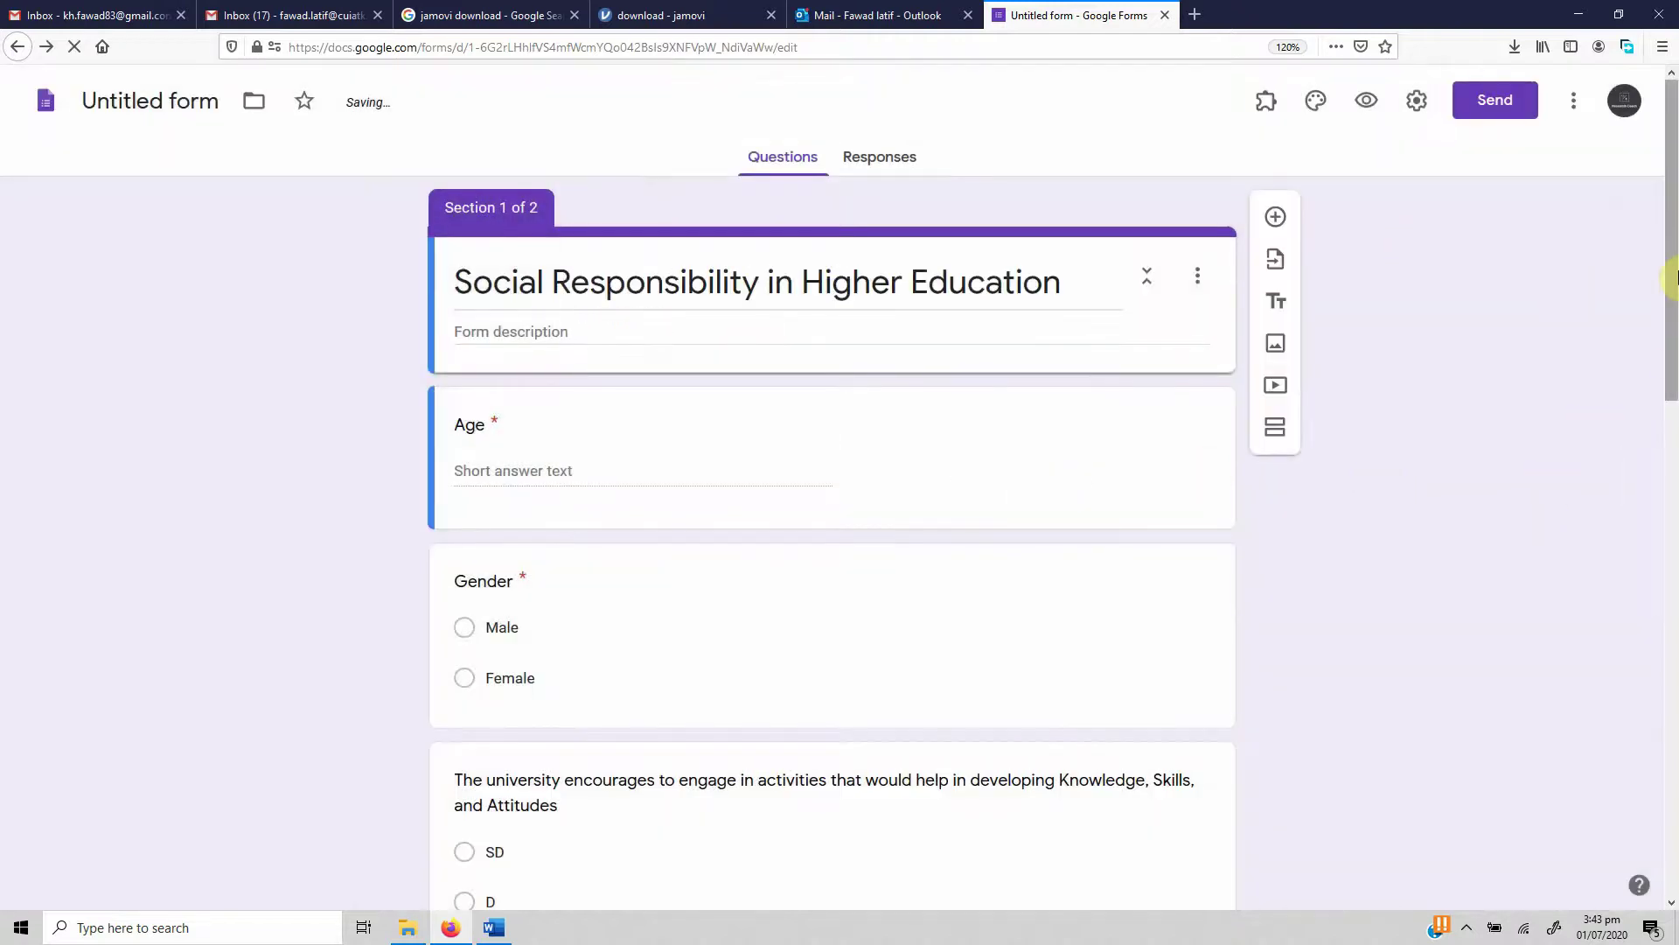
left_click(868, 174)
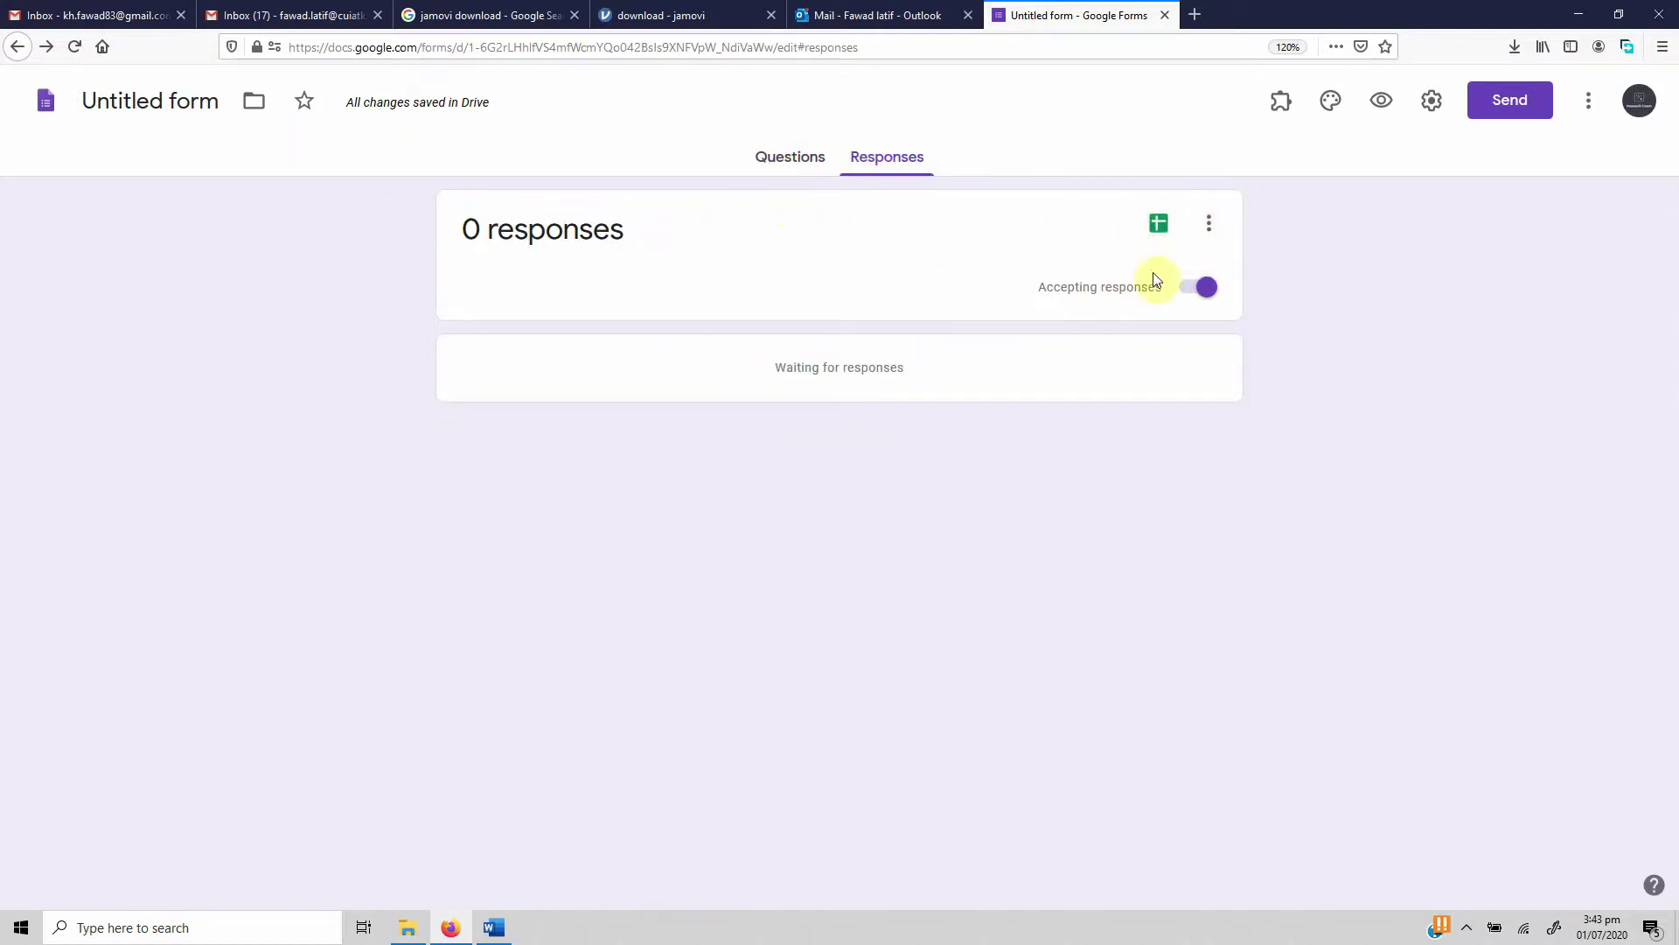
left_click(784, 163)
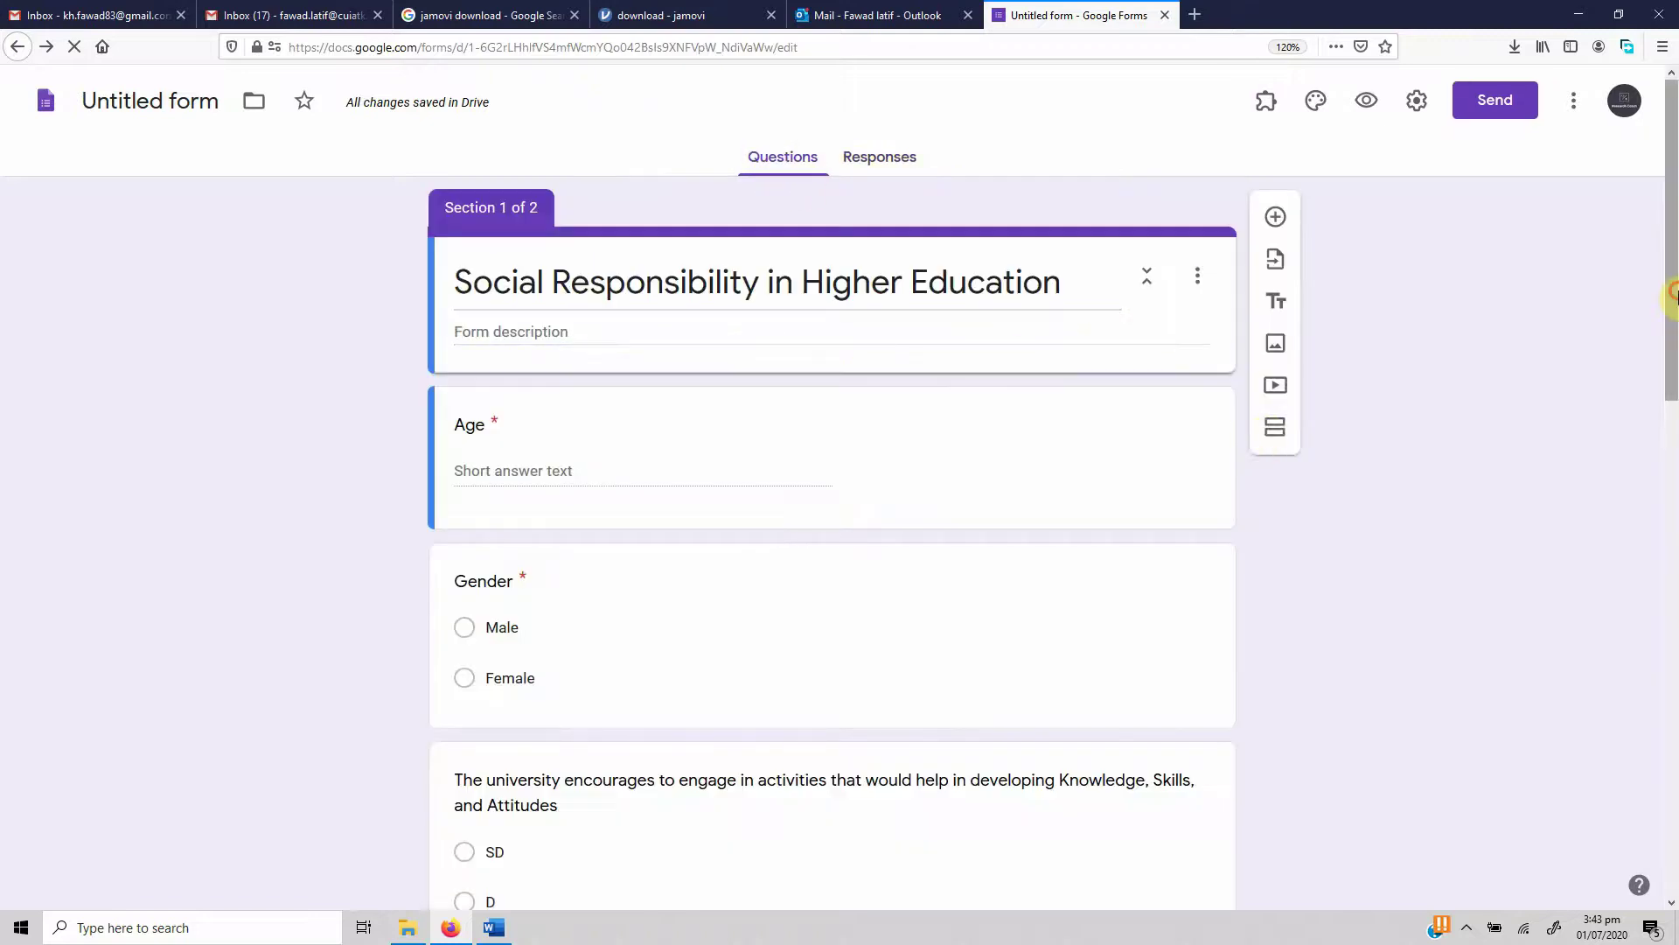
left_click_drag(1673, 293, 1671, 840)
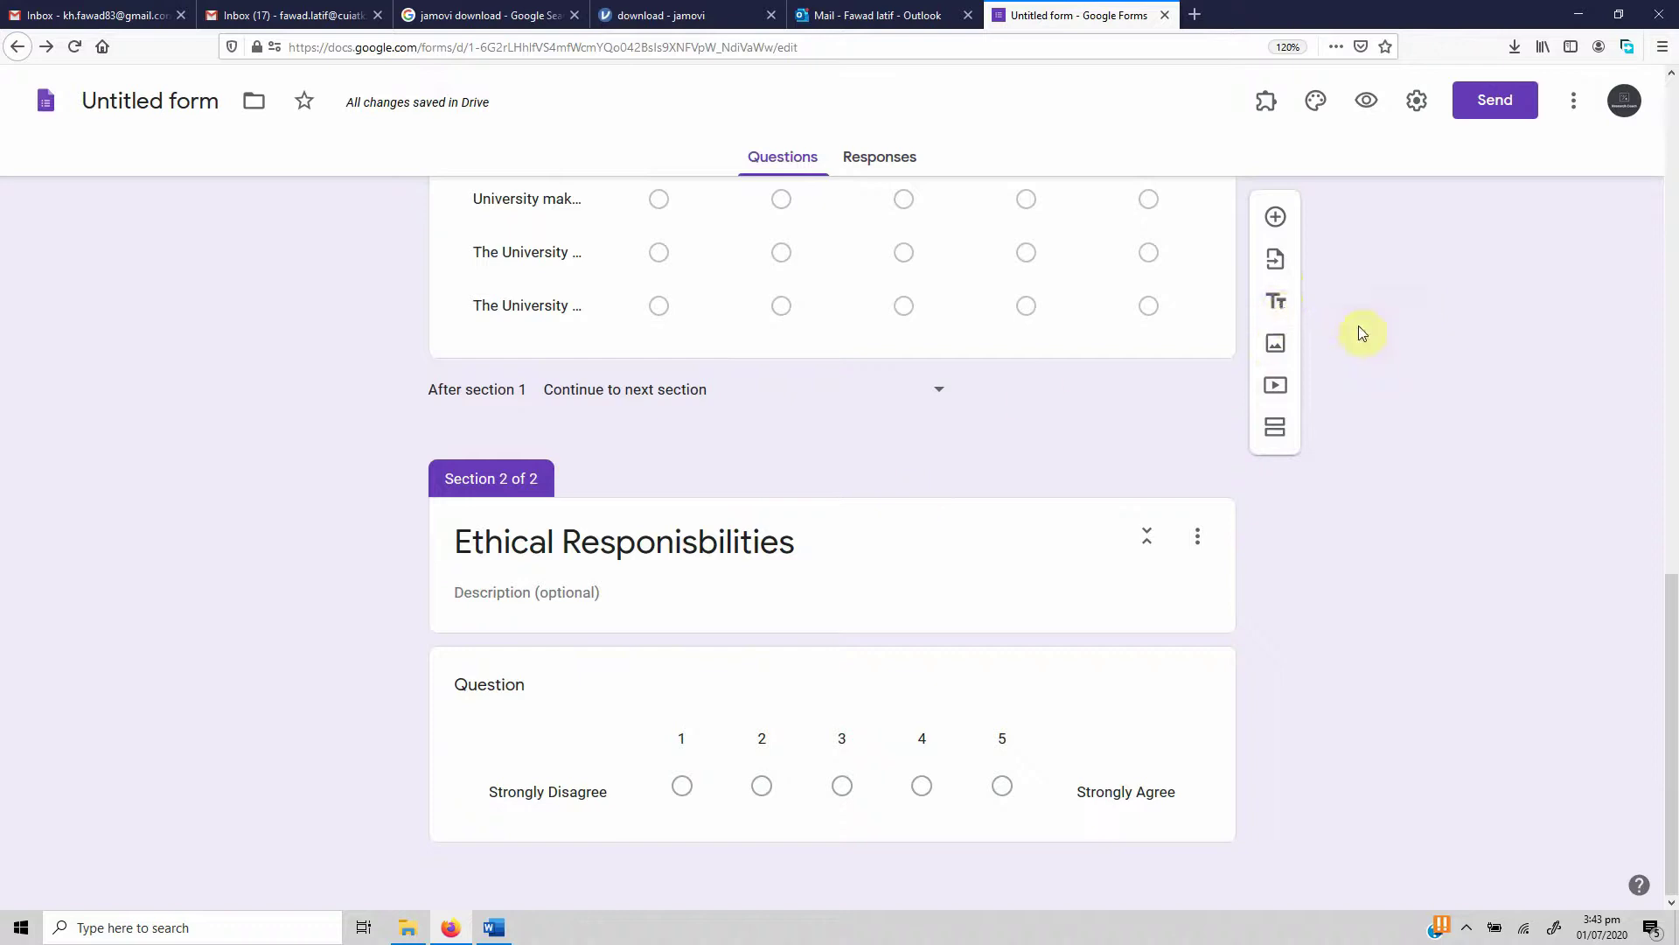
scroll(1619, 584, "up", 15)
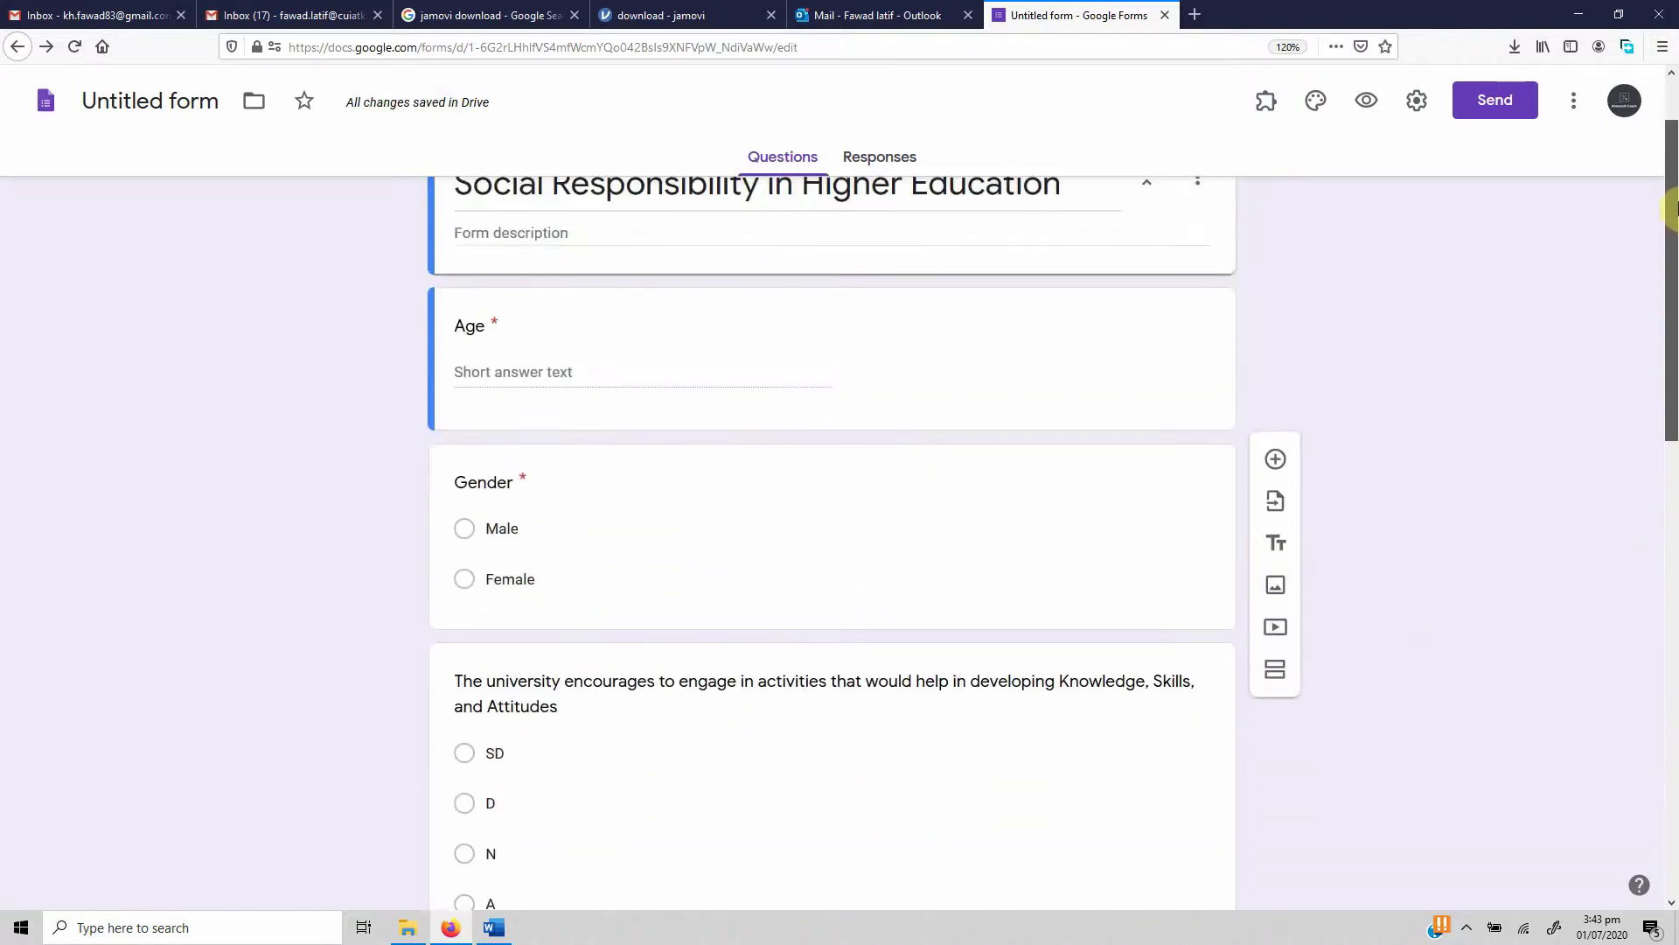
Apply a deep orange theme colour and light grey background, keeping the Basic font style
left_click(1319, 101)
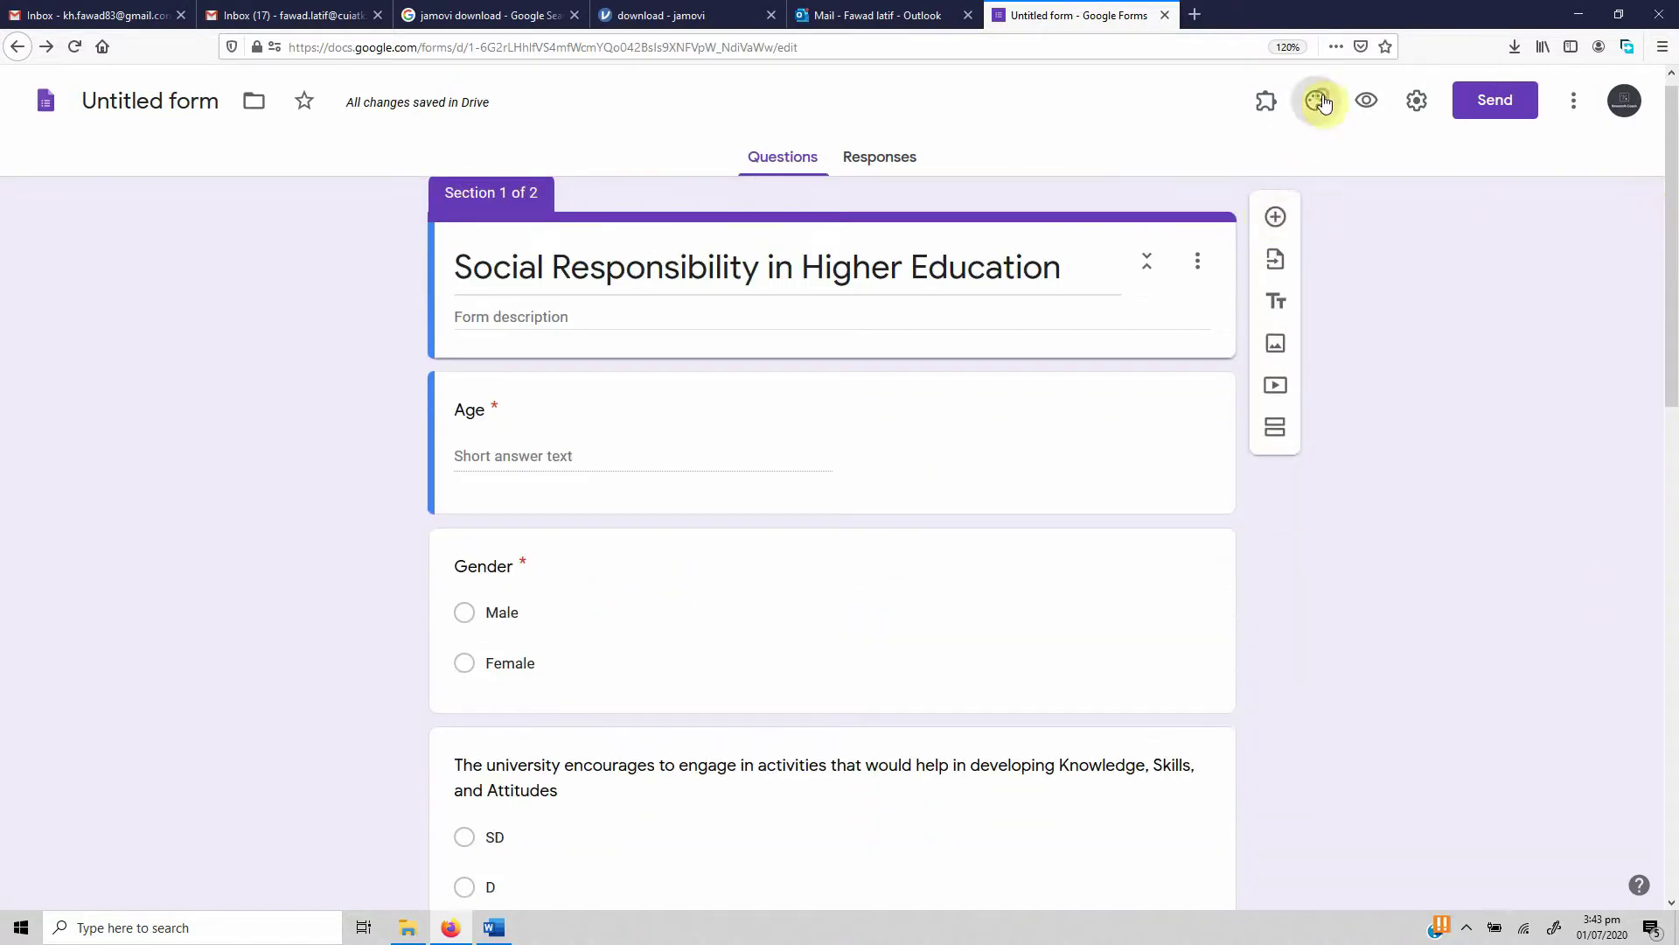
left_click(1391, 438)
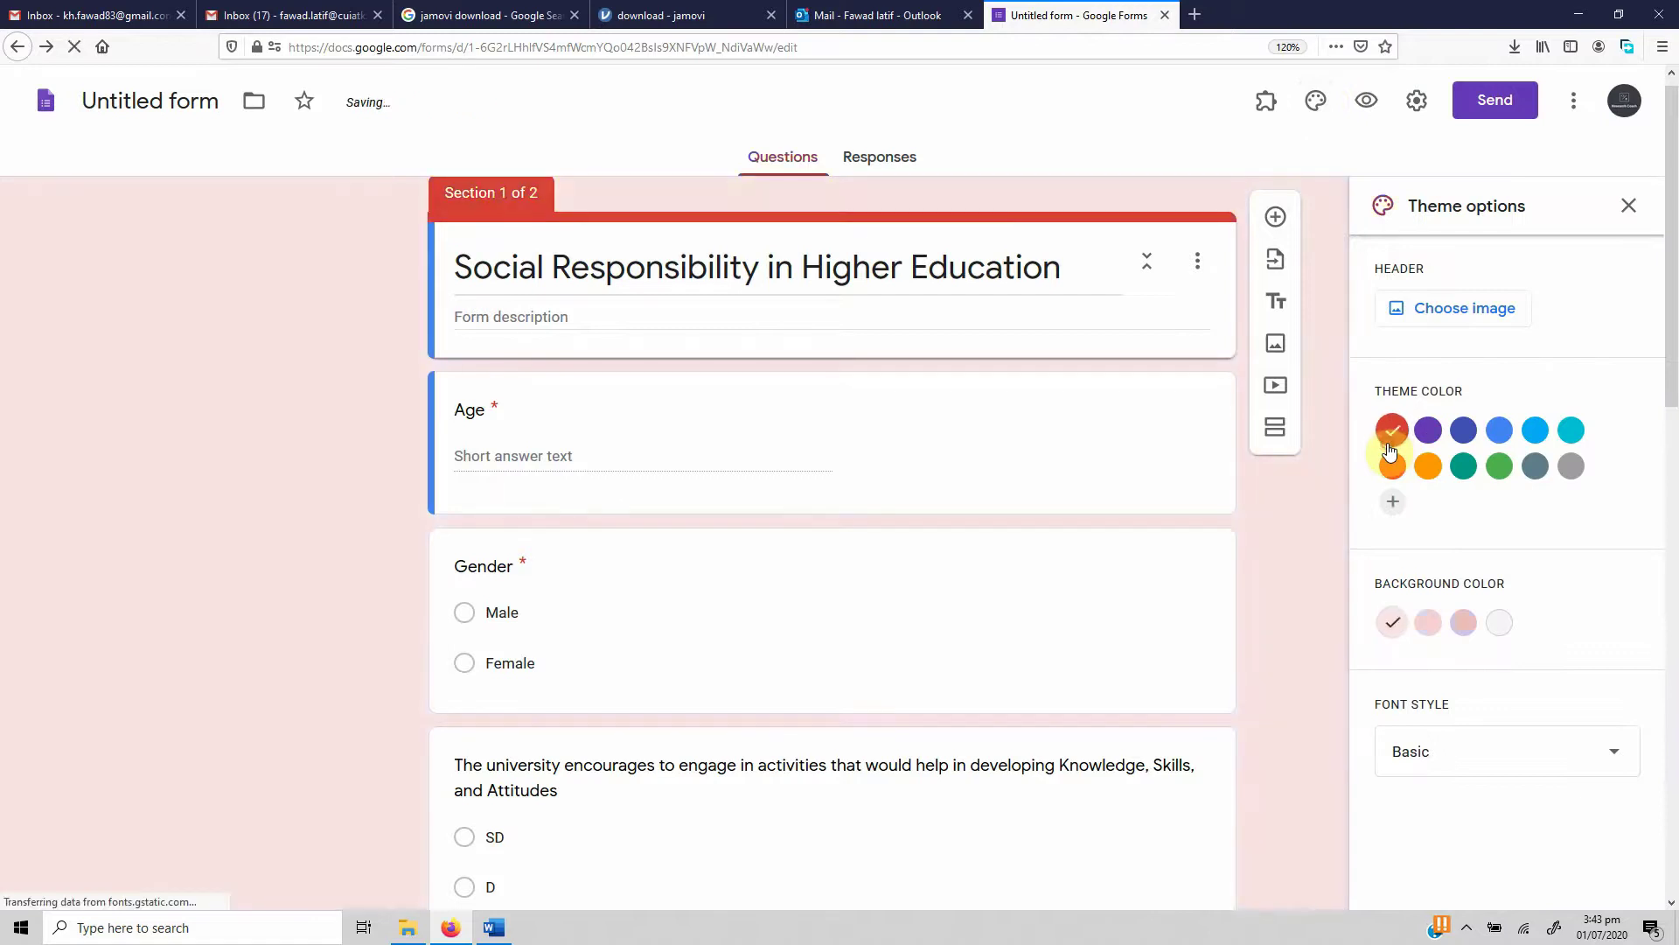
left_click(1391, 463)
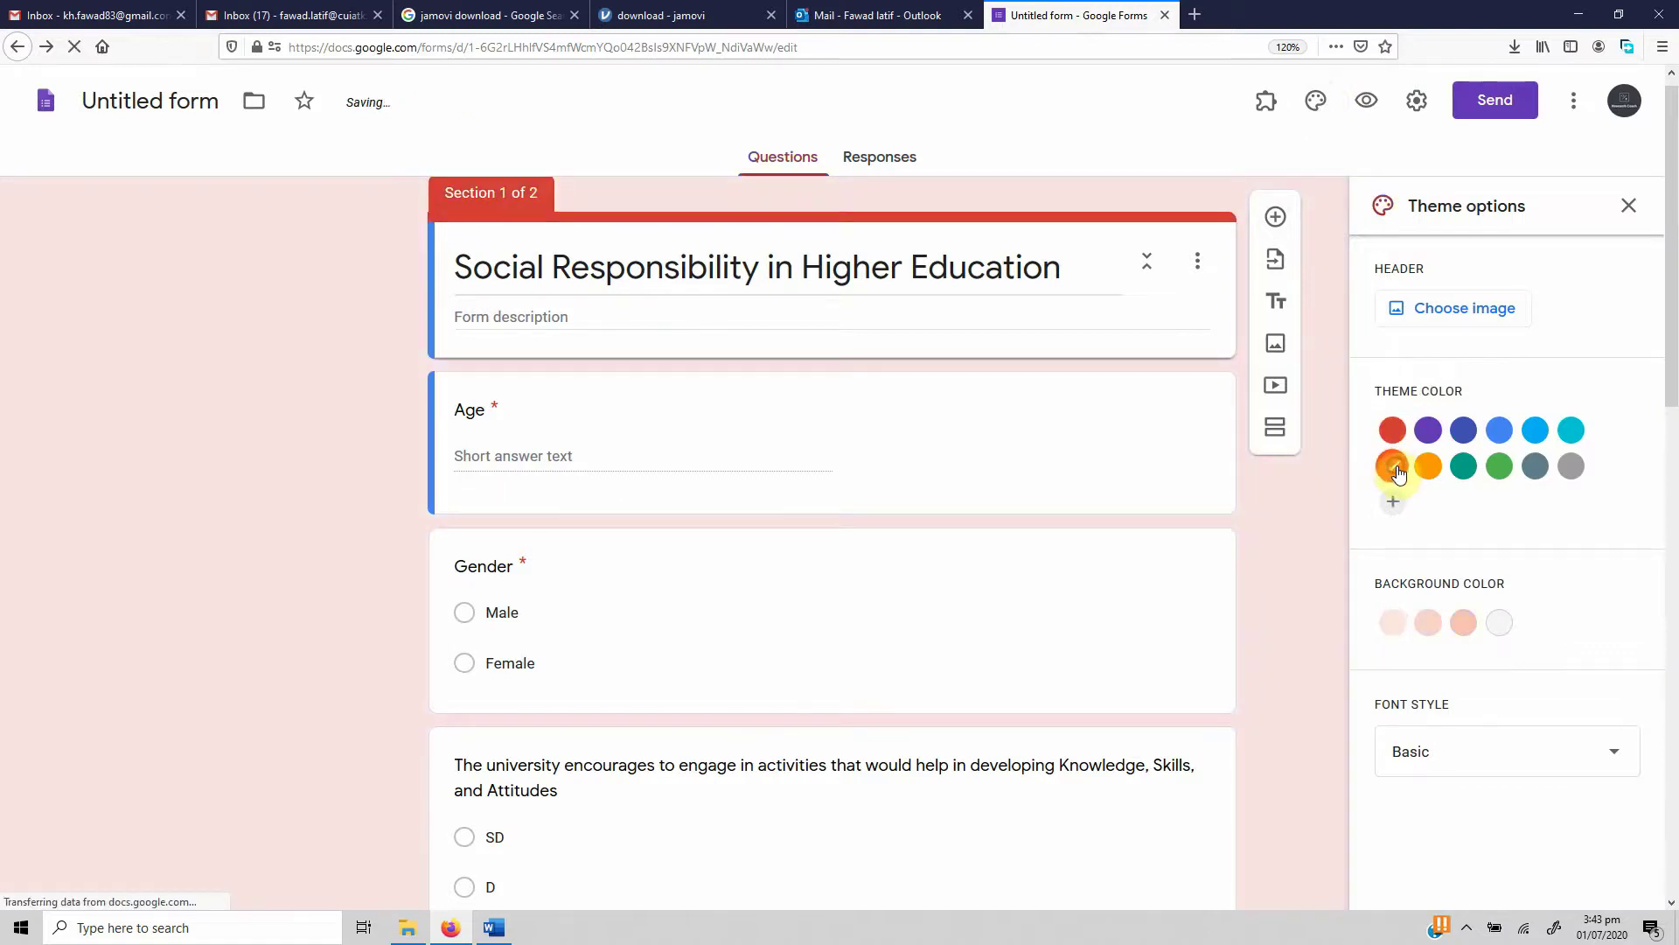
left_click(1428, 622)
left_click(1499, 624)
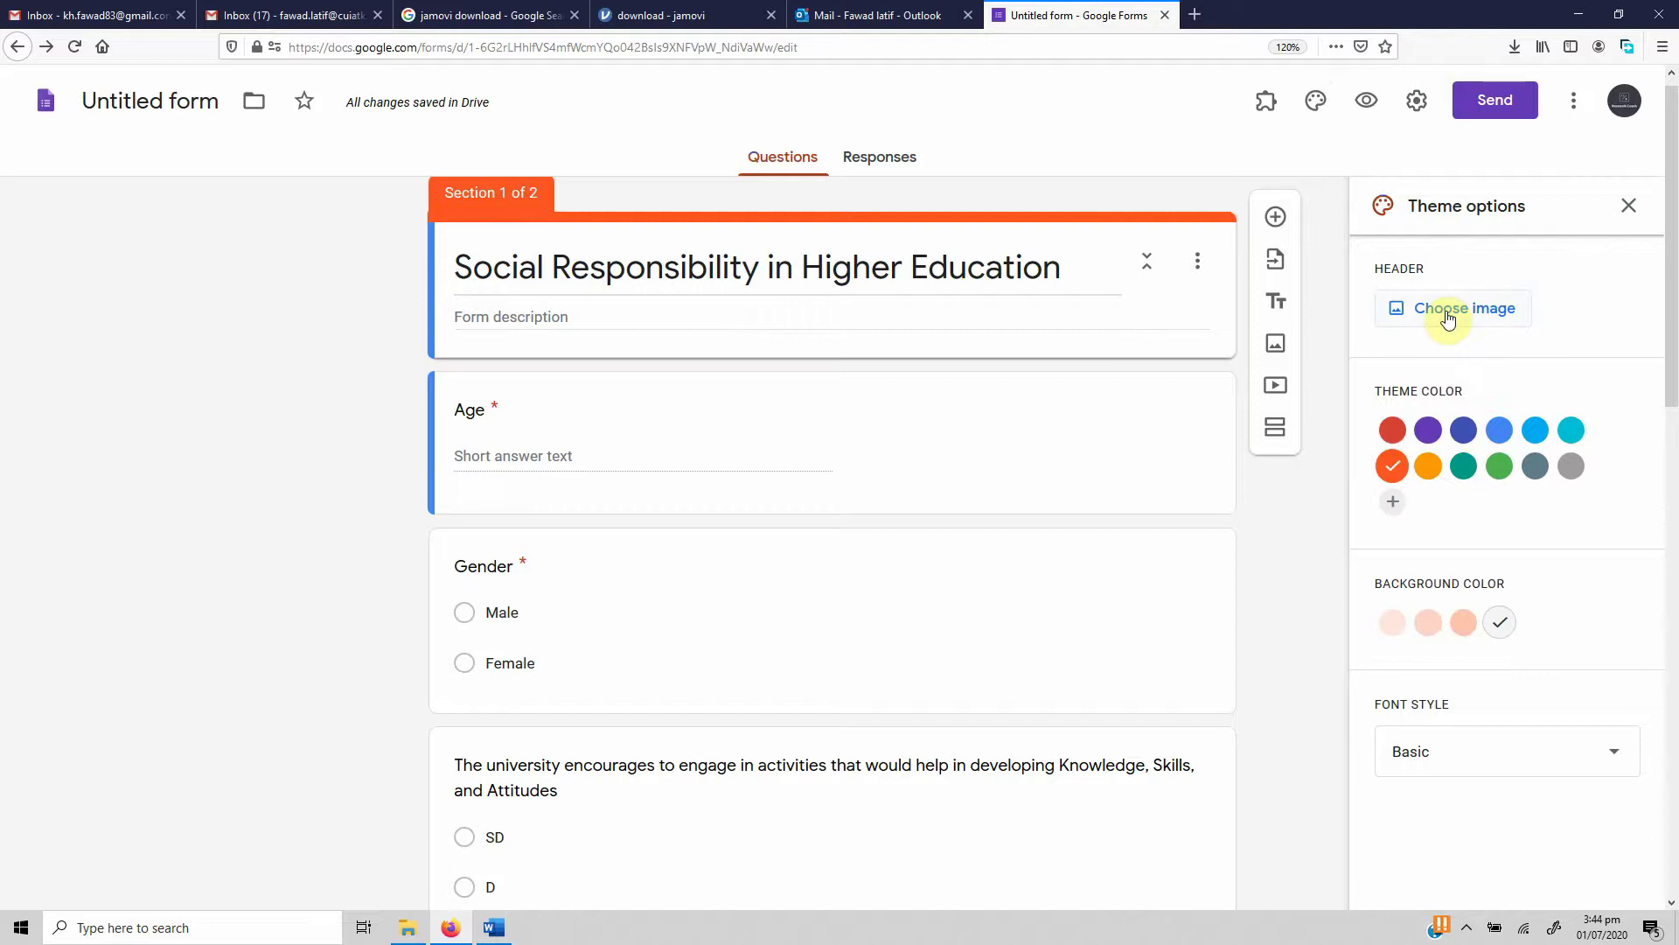
left_click(1471, 757)
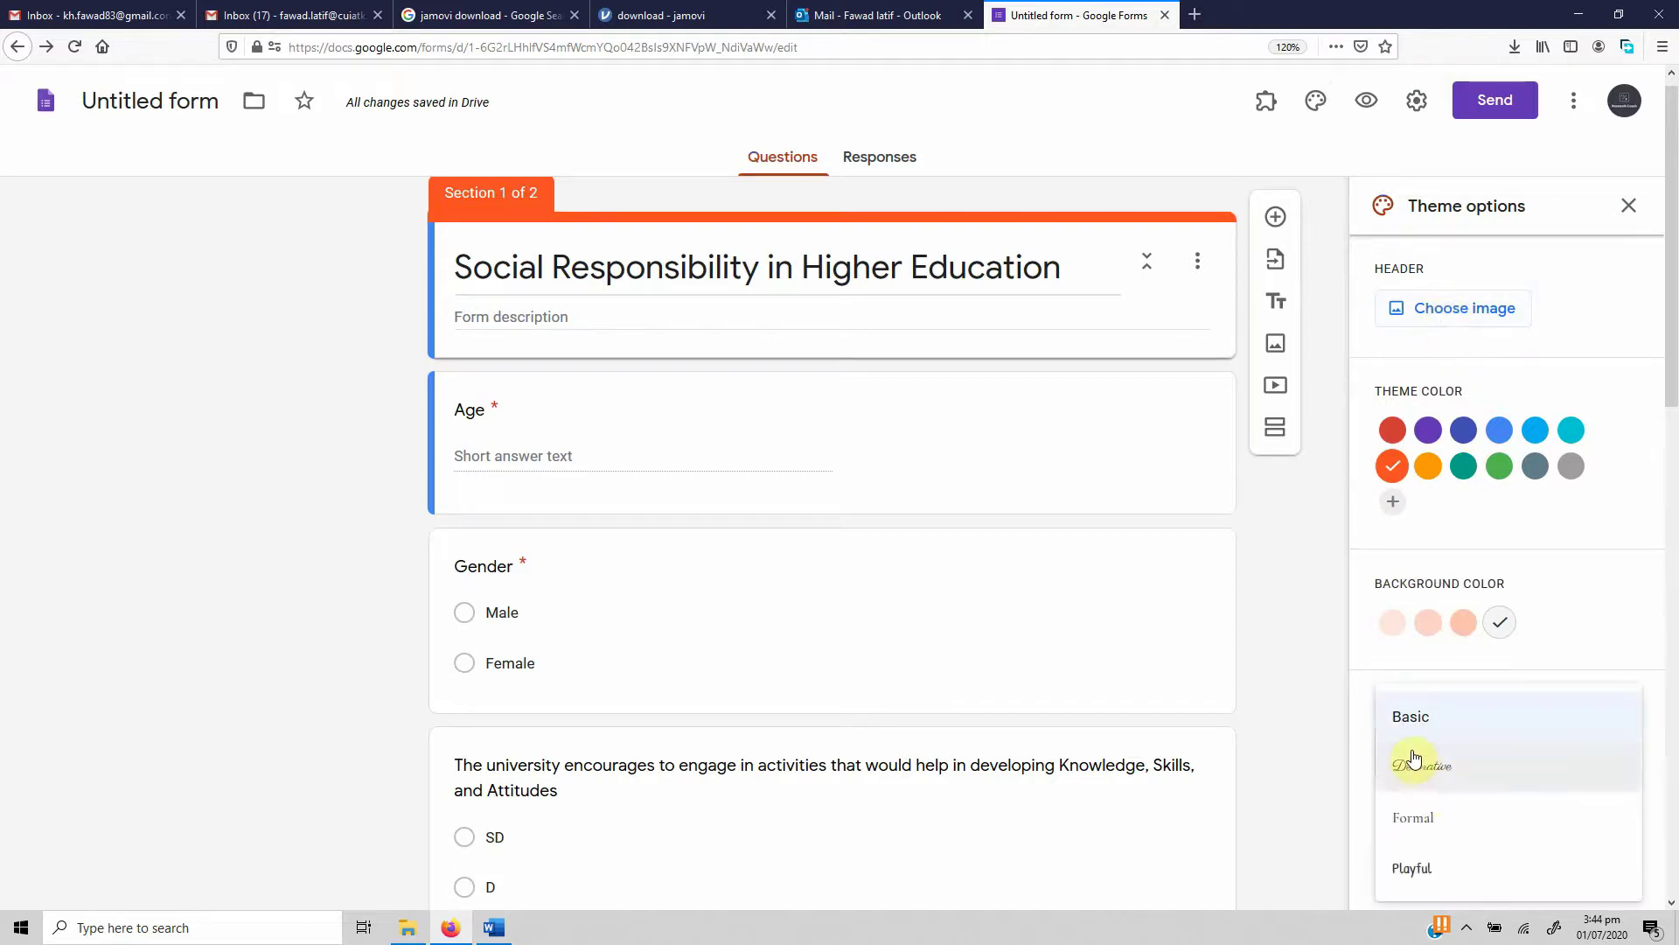
left_click(1269, 780)
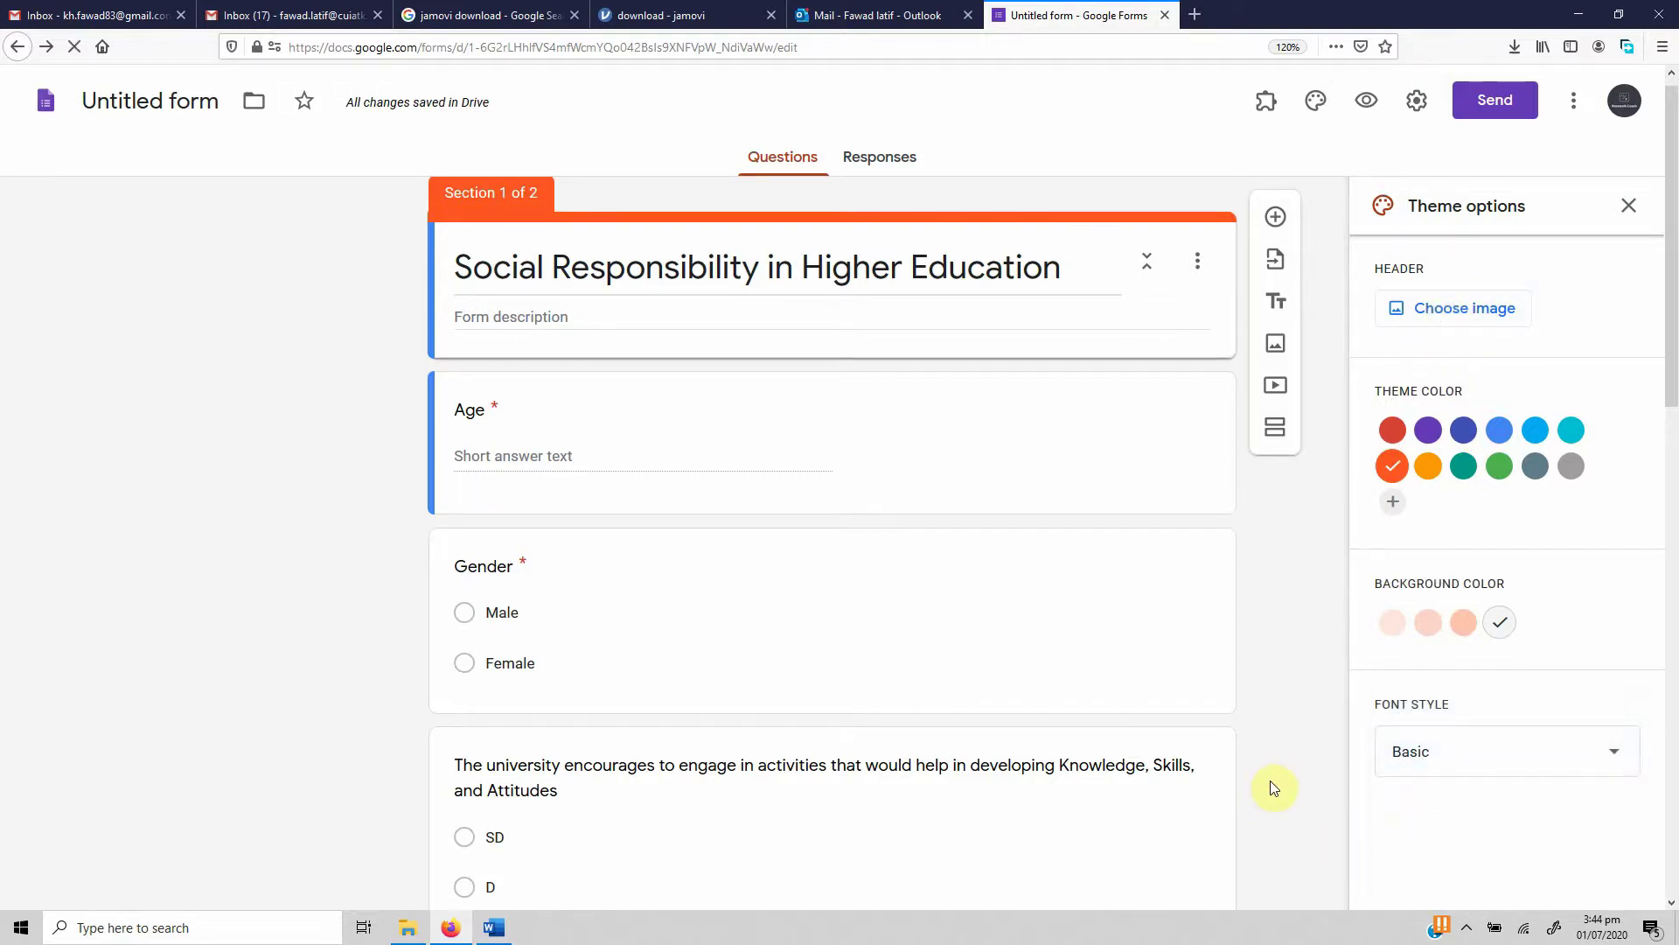
Go to forms.google.com and open the Event Registration form
left_click(578, 48)
key("BackSpace")
type("forms")
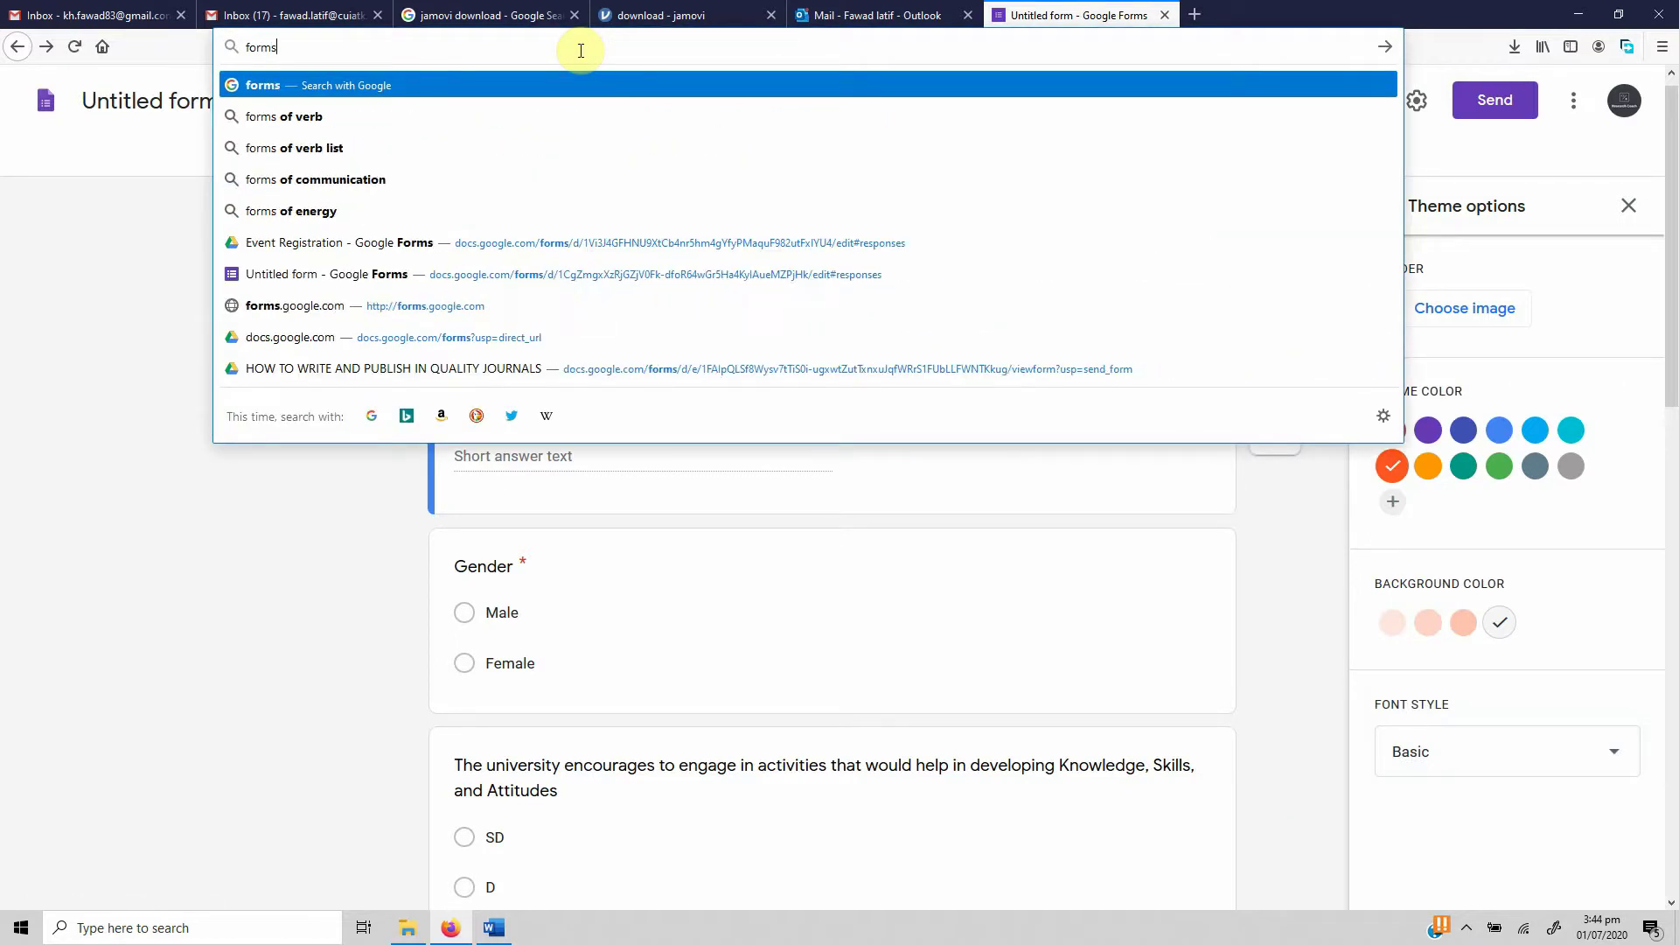
type(".goog")
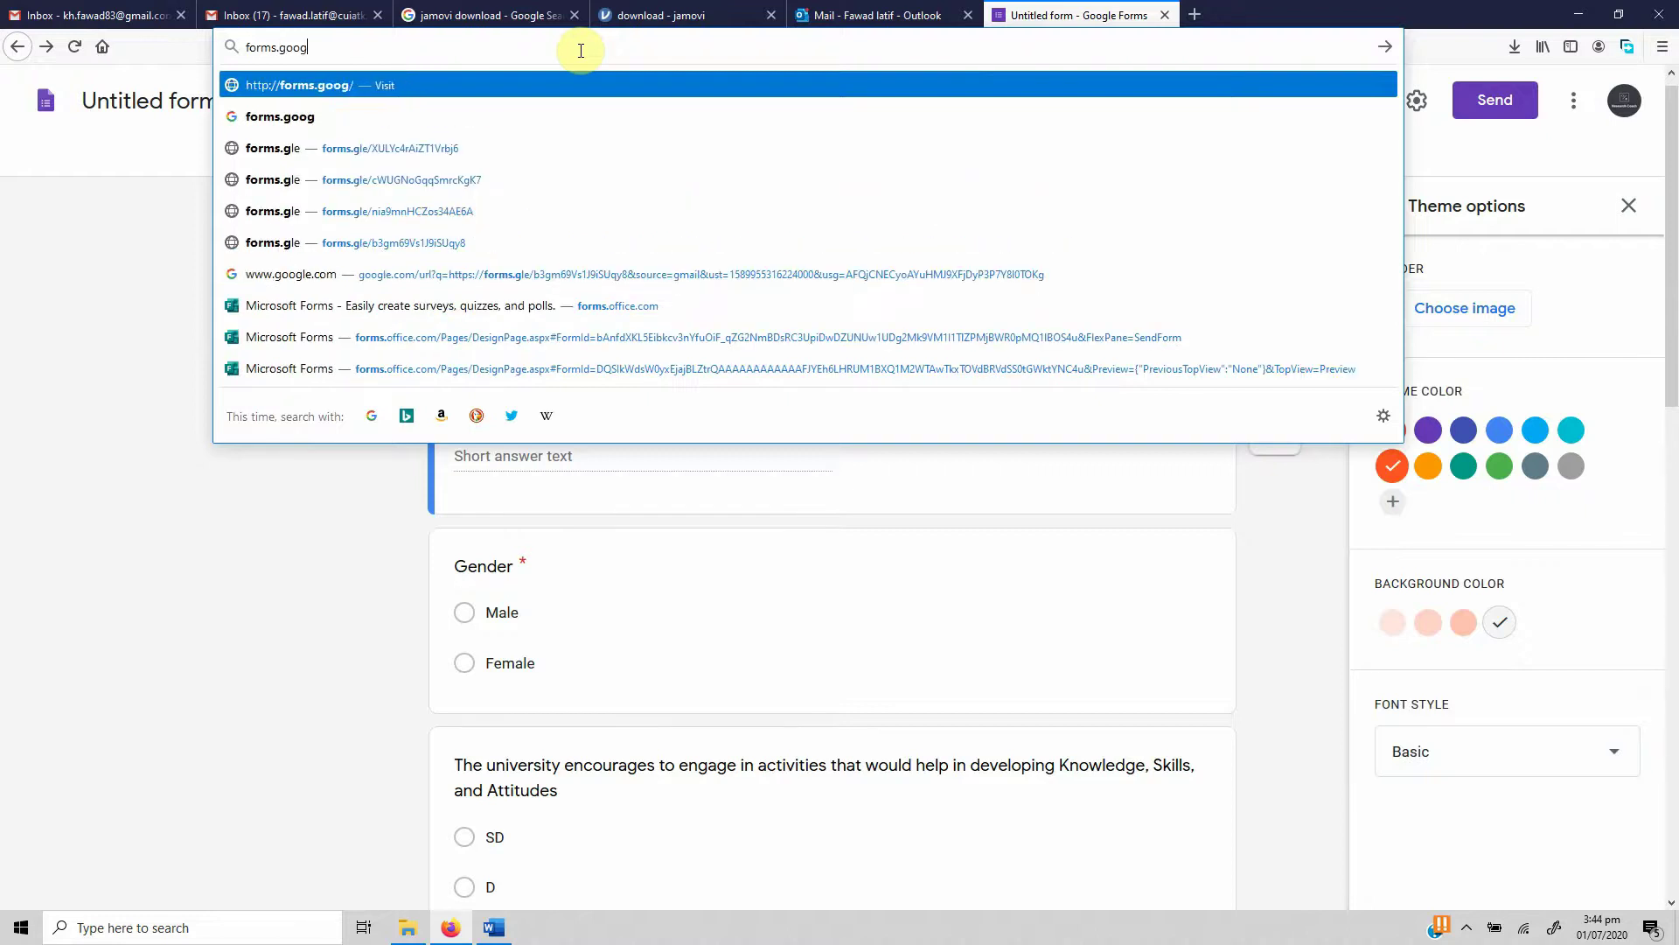
type("le.com")
key("Return")
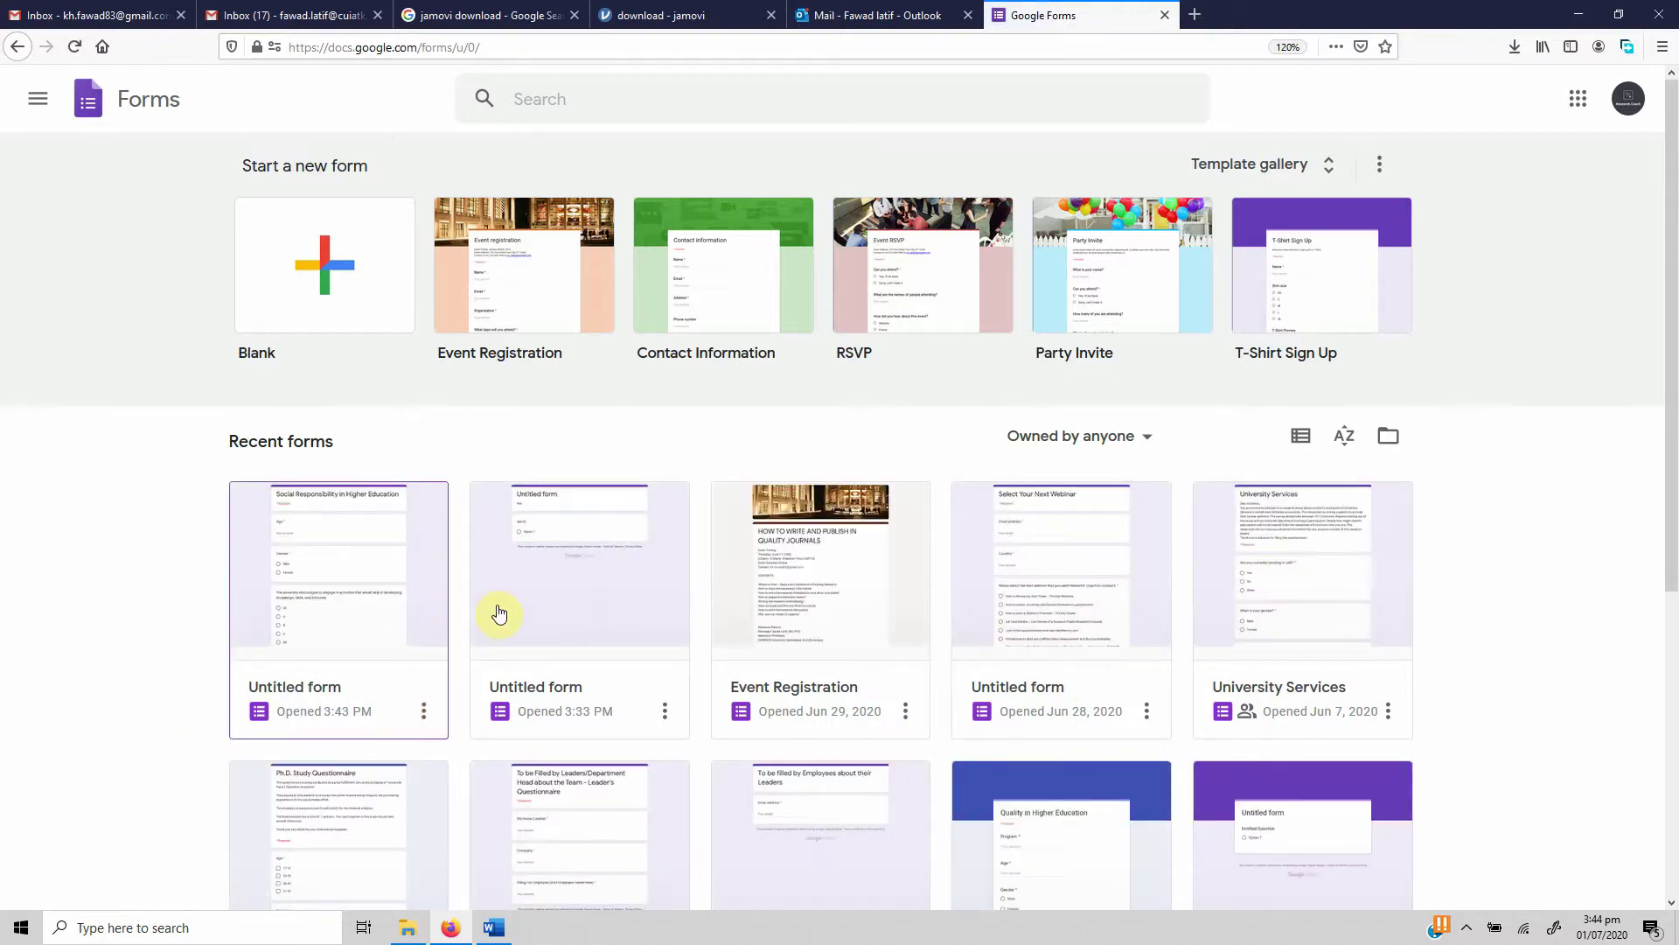
left_click(864, 593)
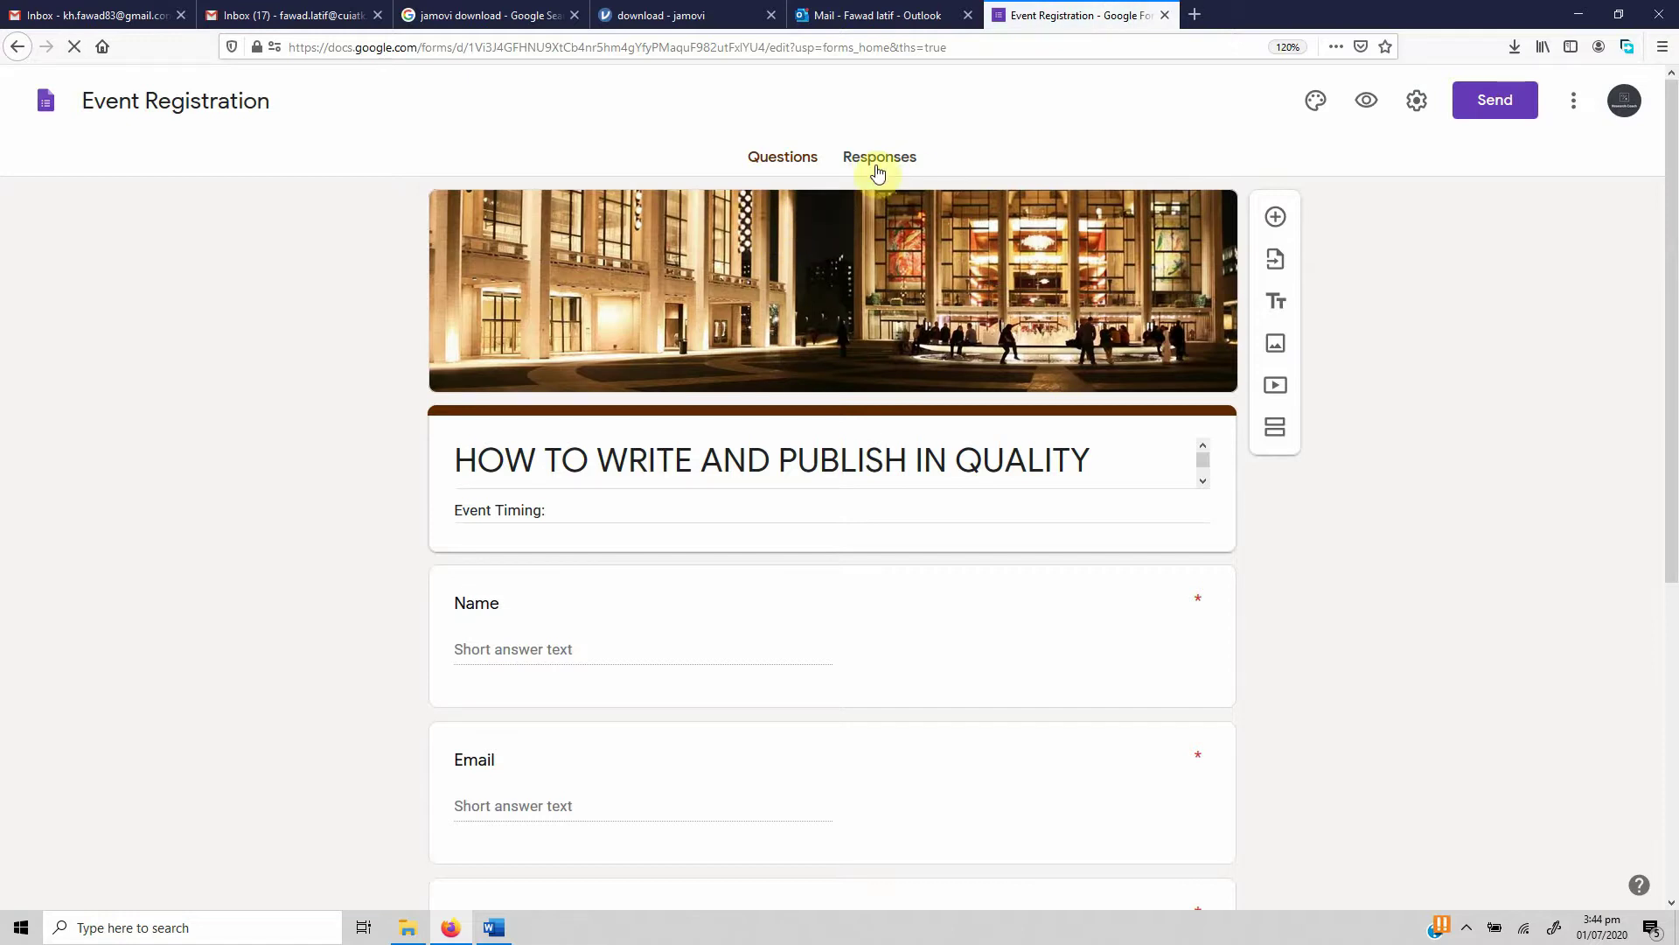
Review its 229 responses as a summary, by question, and by individual respondent
left_click(878, 167)
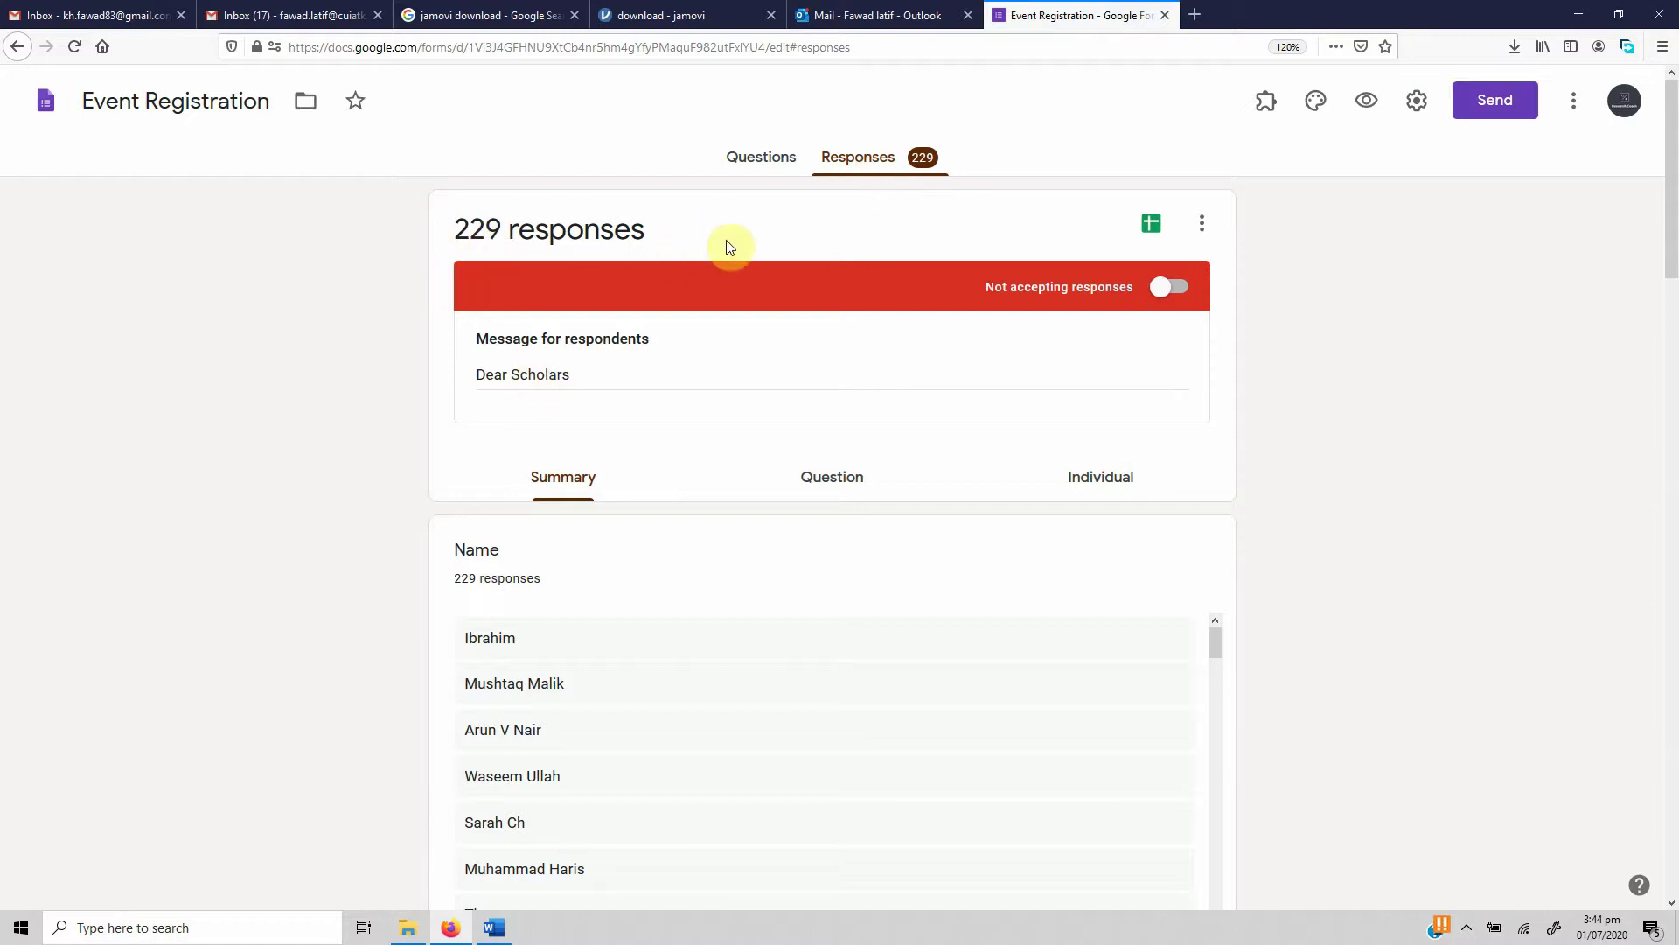
scroll(1673, 289, "down", 4)
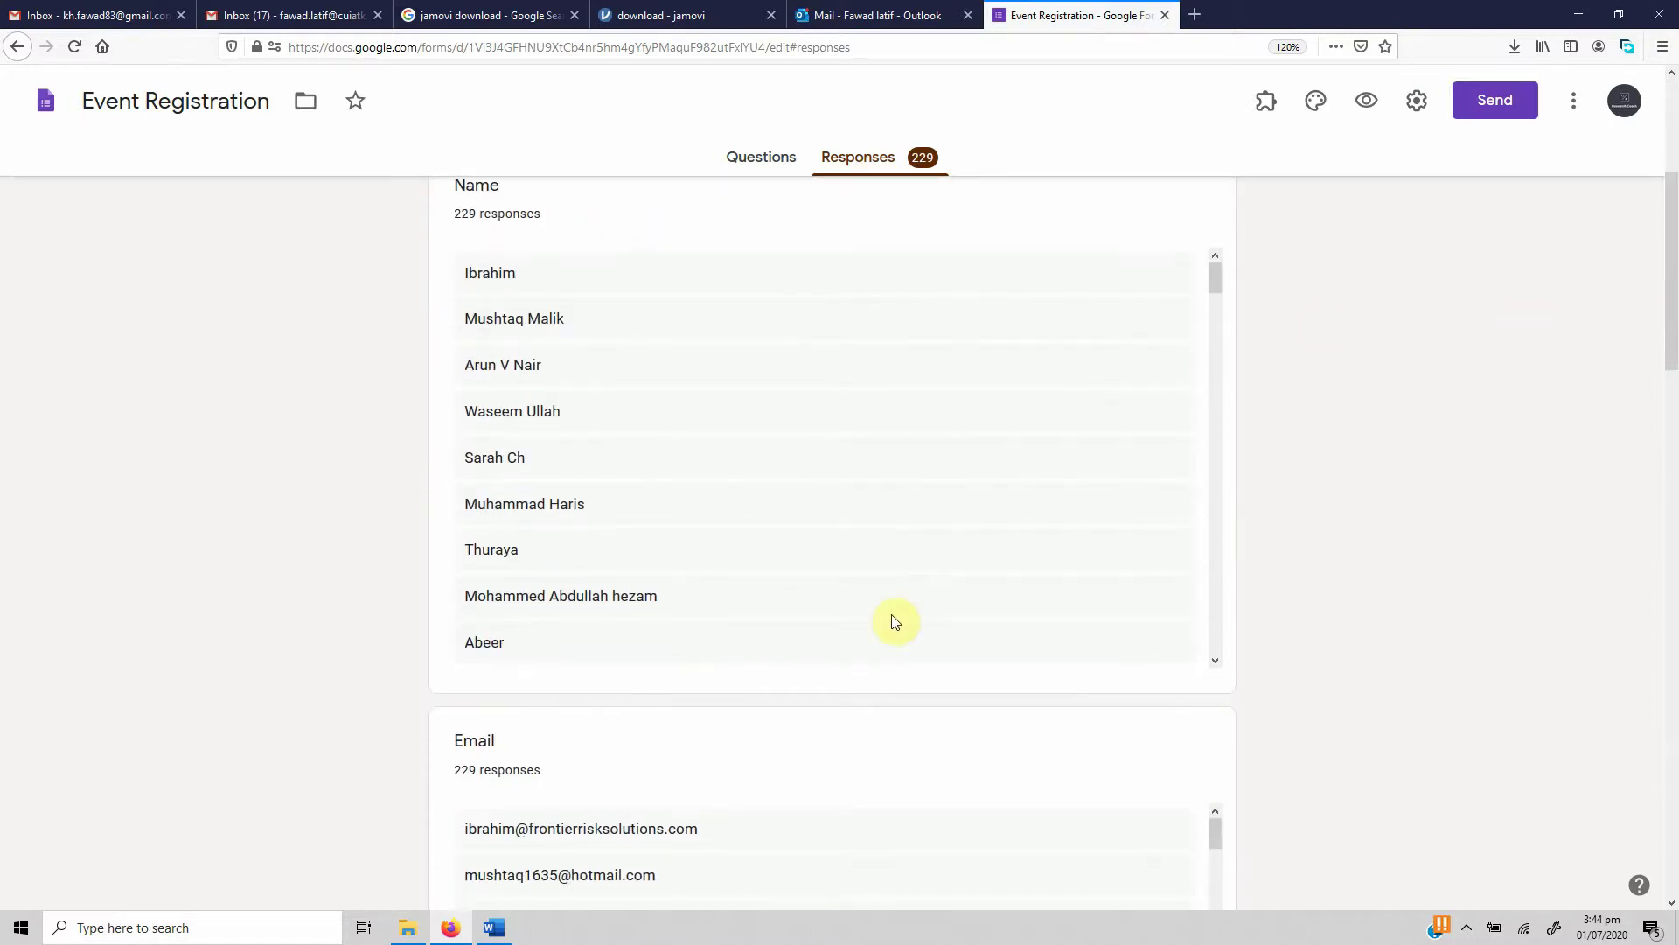
scroll(1669, 490, "down", 6)
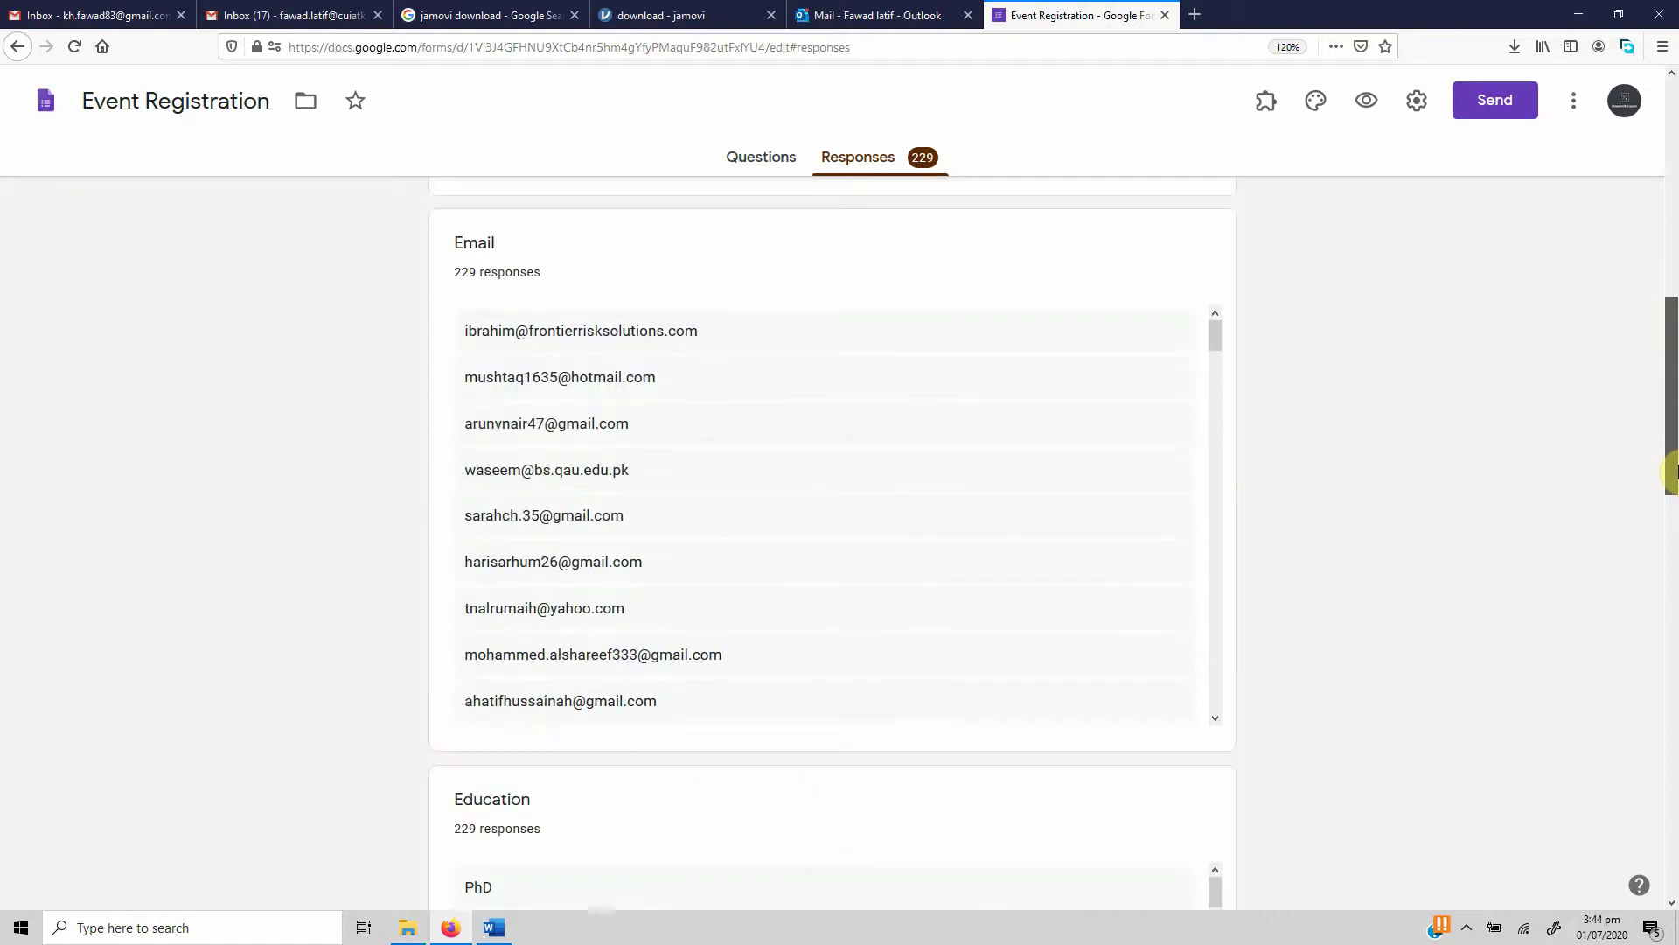
left_click_drag(1670, 472, 1673, 223)
left_click(835, 476)
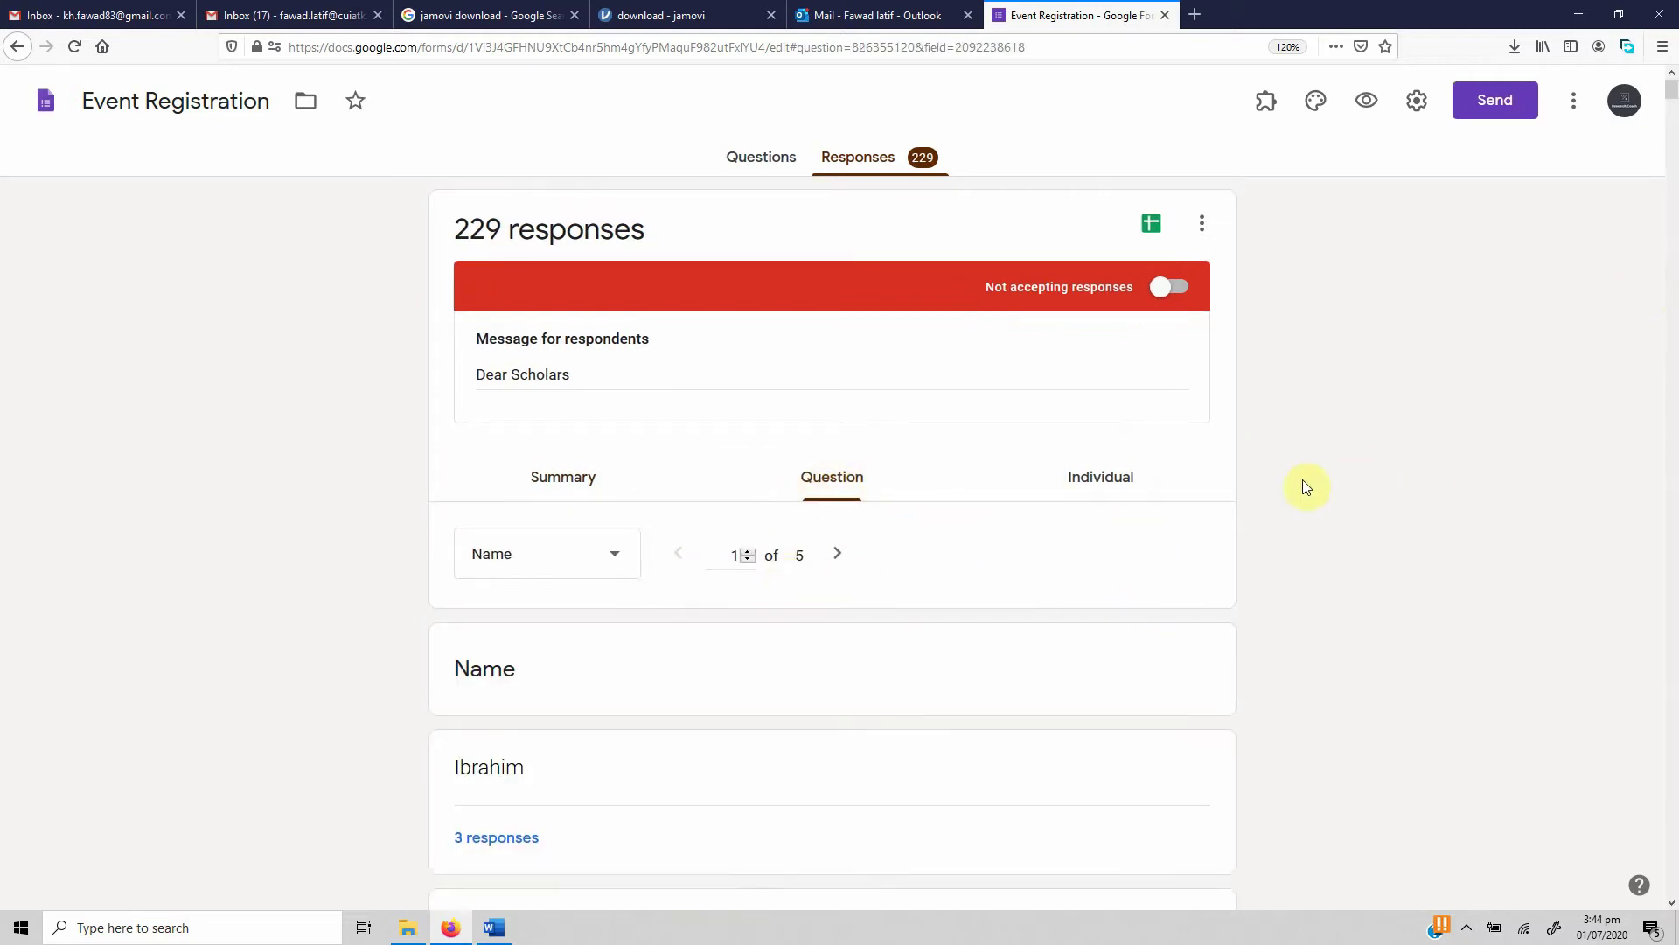
left_click(1089, 477)
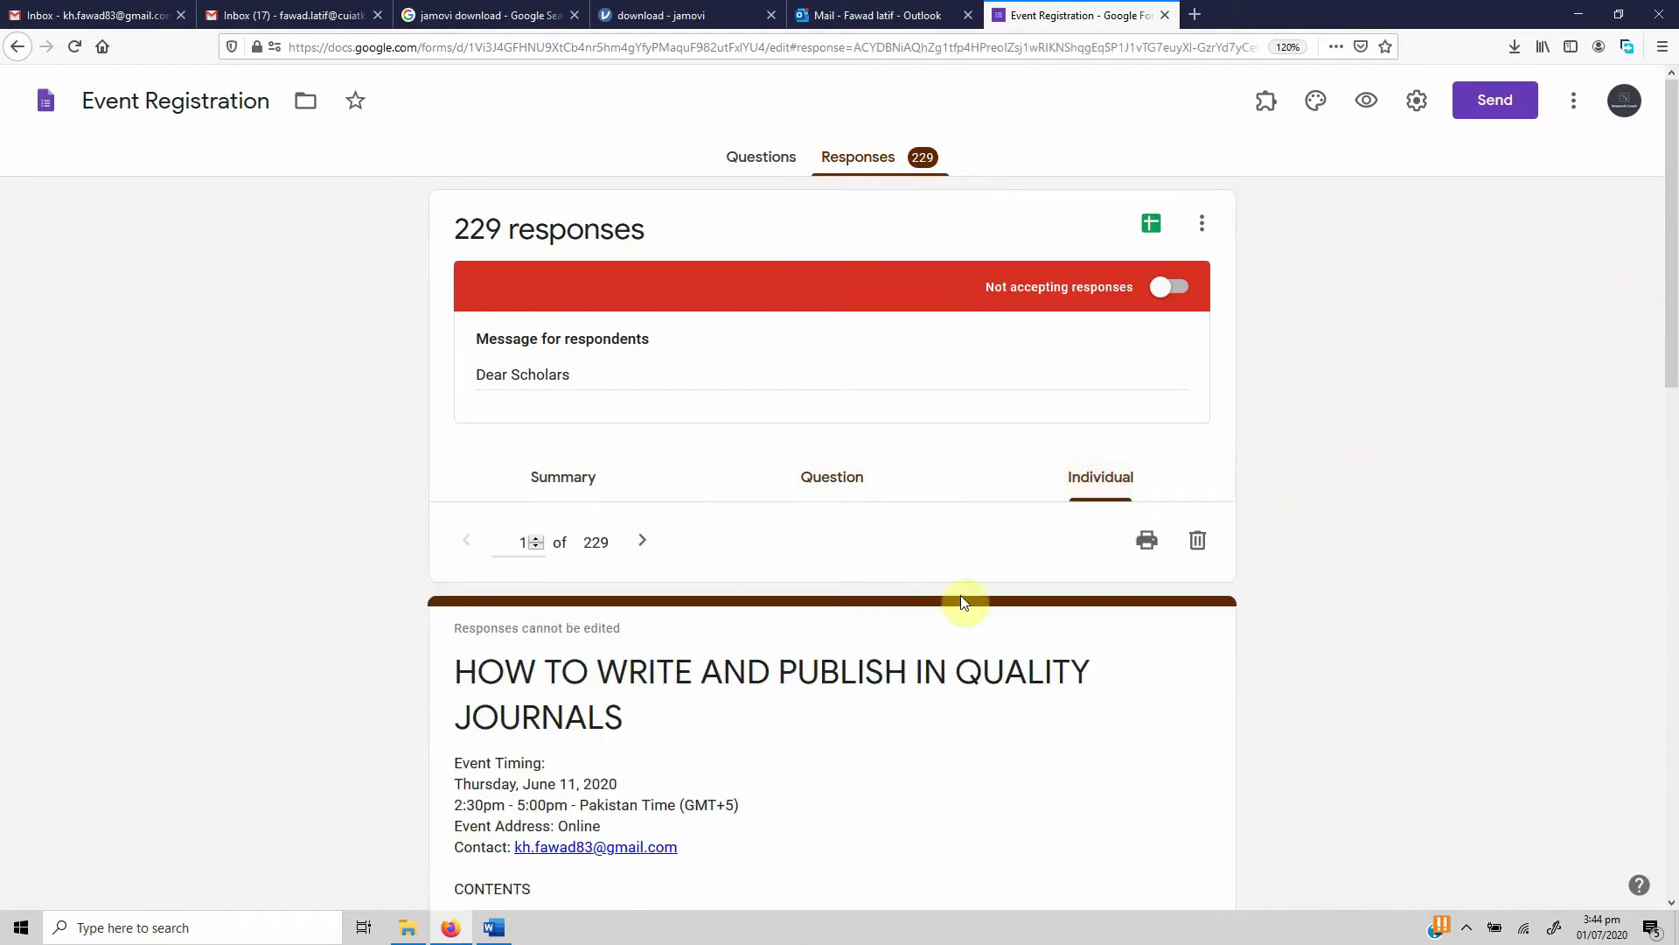
mouse_move(1673, 251)
left_mouse_down()
mouse_move(1673, 770)
mouse_move(1674, 262)
left_mouse_up()
Return to forms.google.com and open the Select Your Next Webinar form
left_click(301, 45)
type("forms.goog")
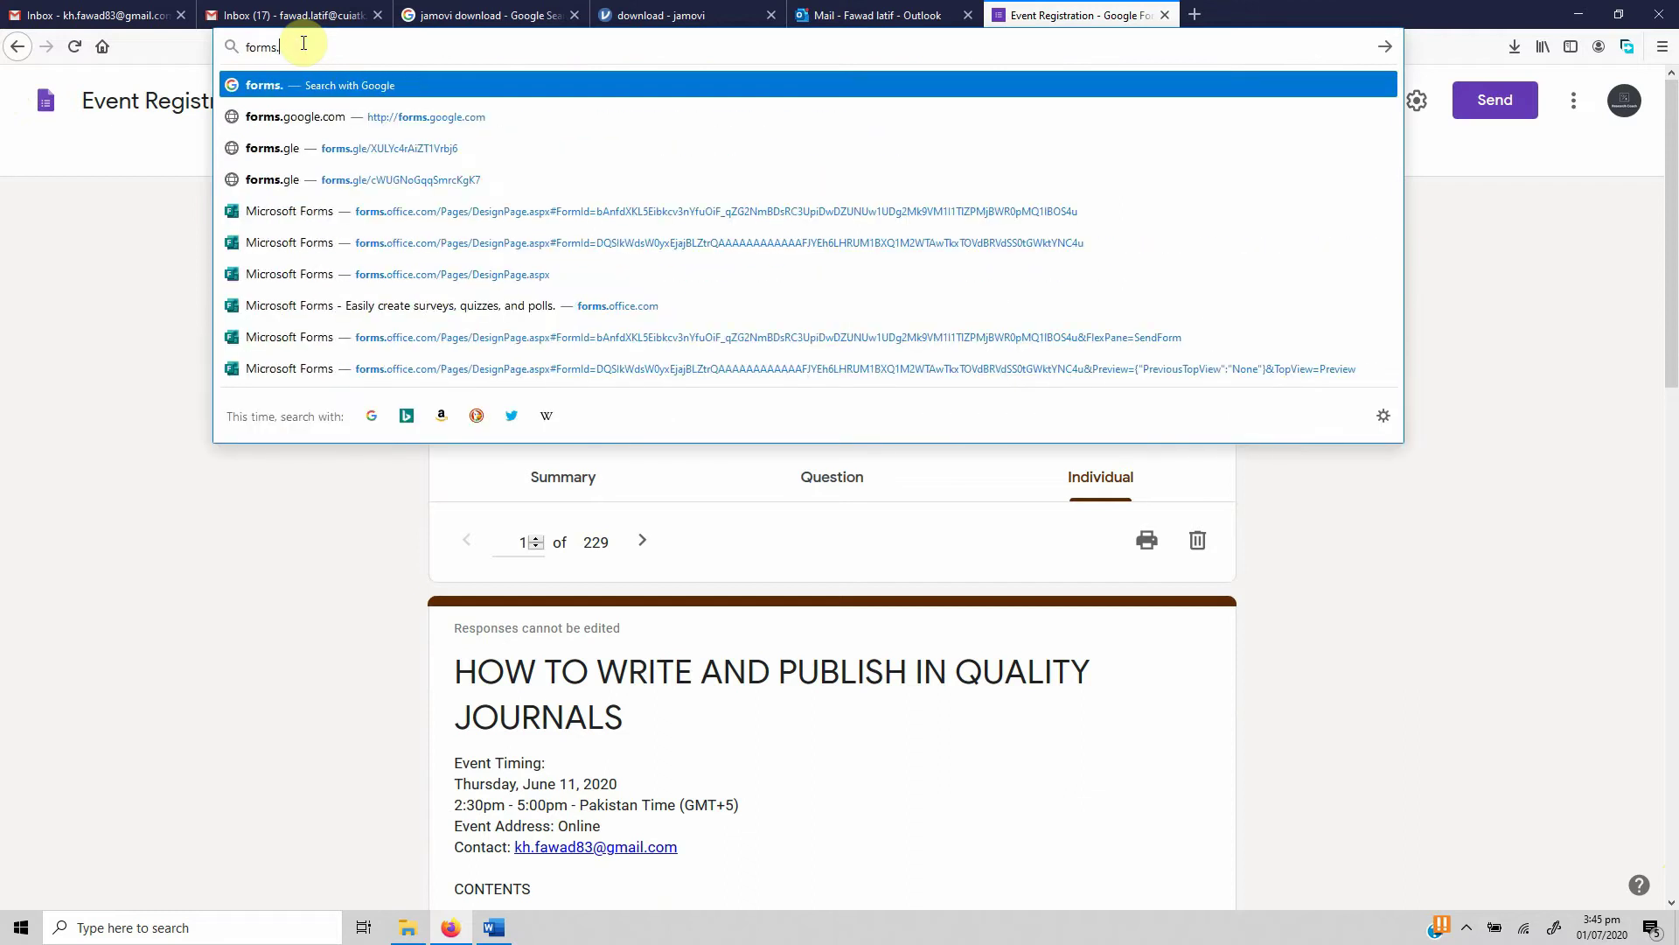
type("le.com")
key("Return")
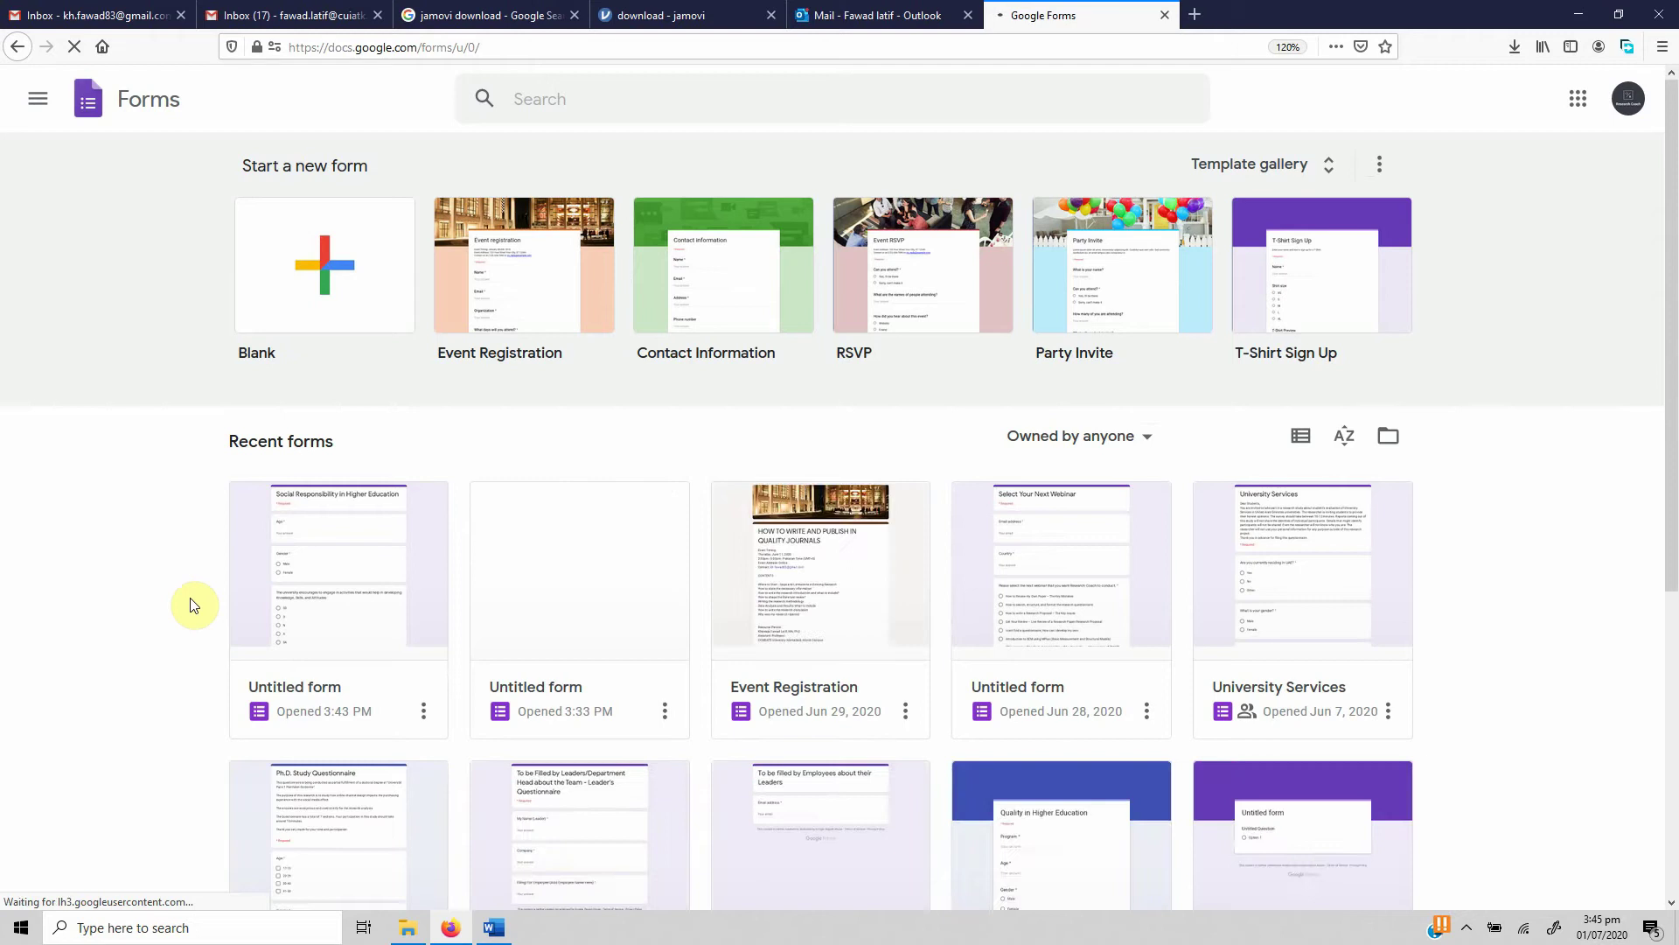
left_click(1037, 577)
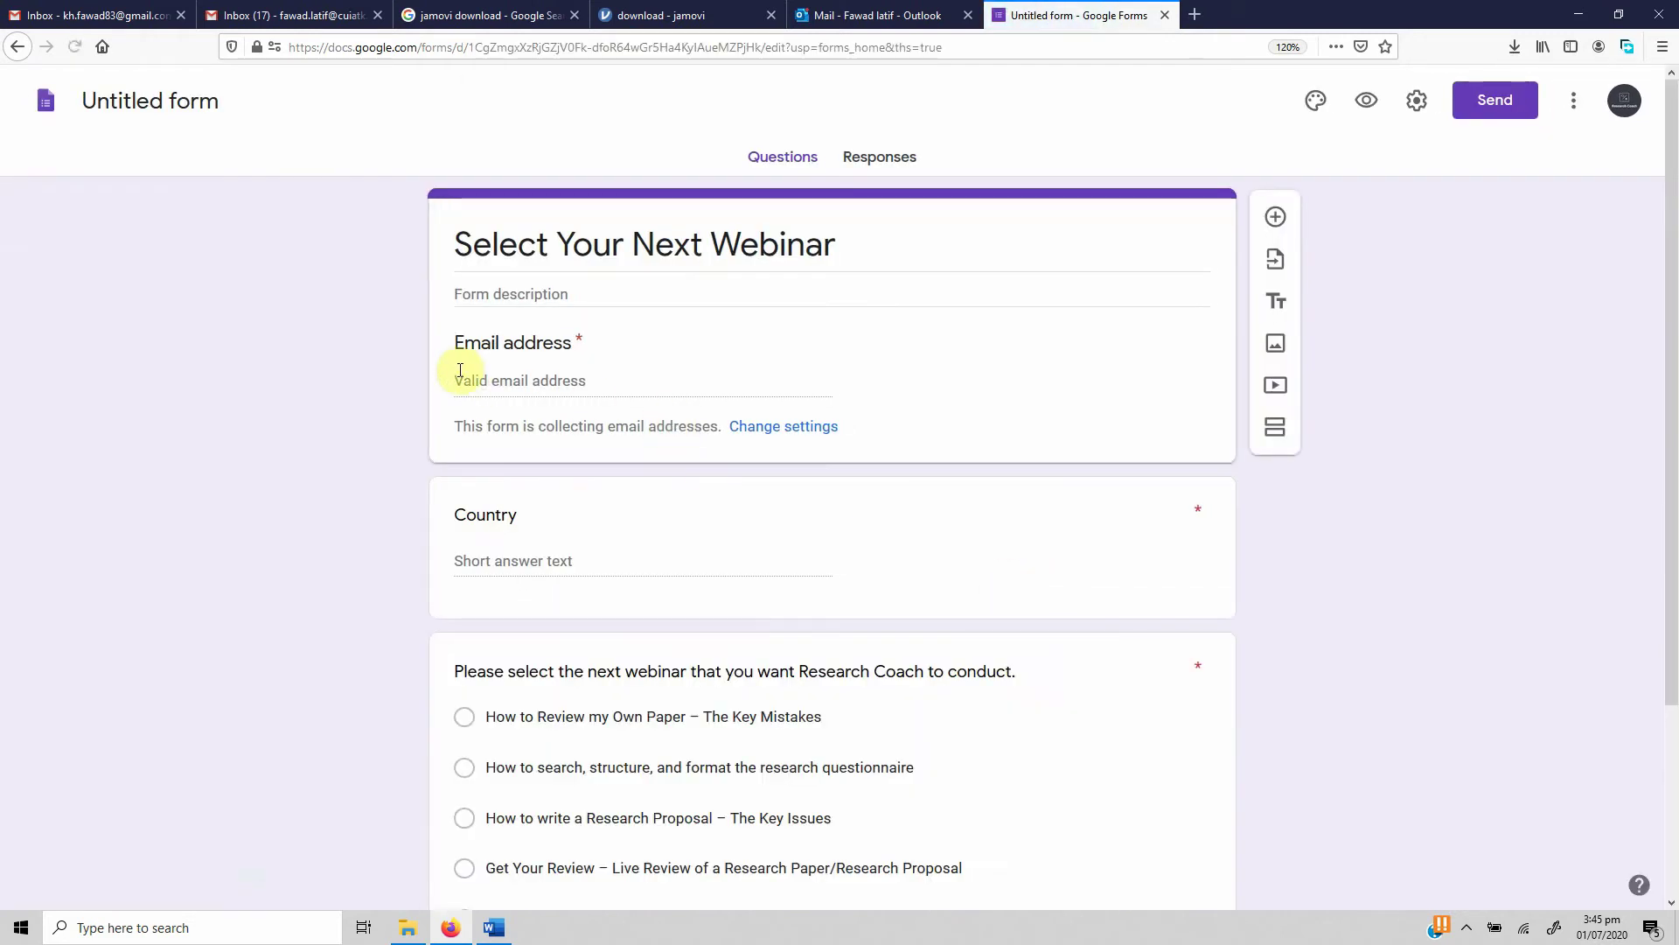
Scroll through the summary charts of its 136 collected responses
left_click(875, 166)
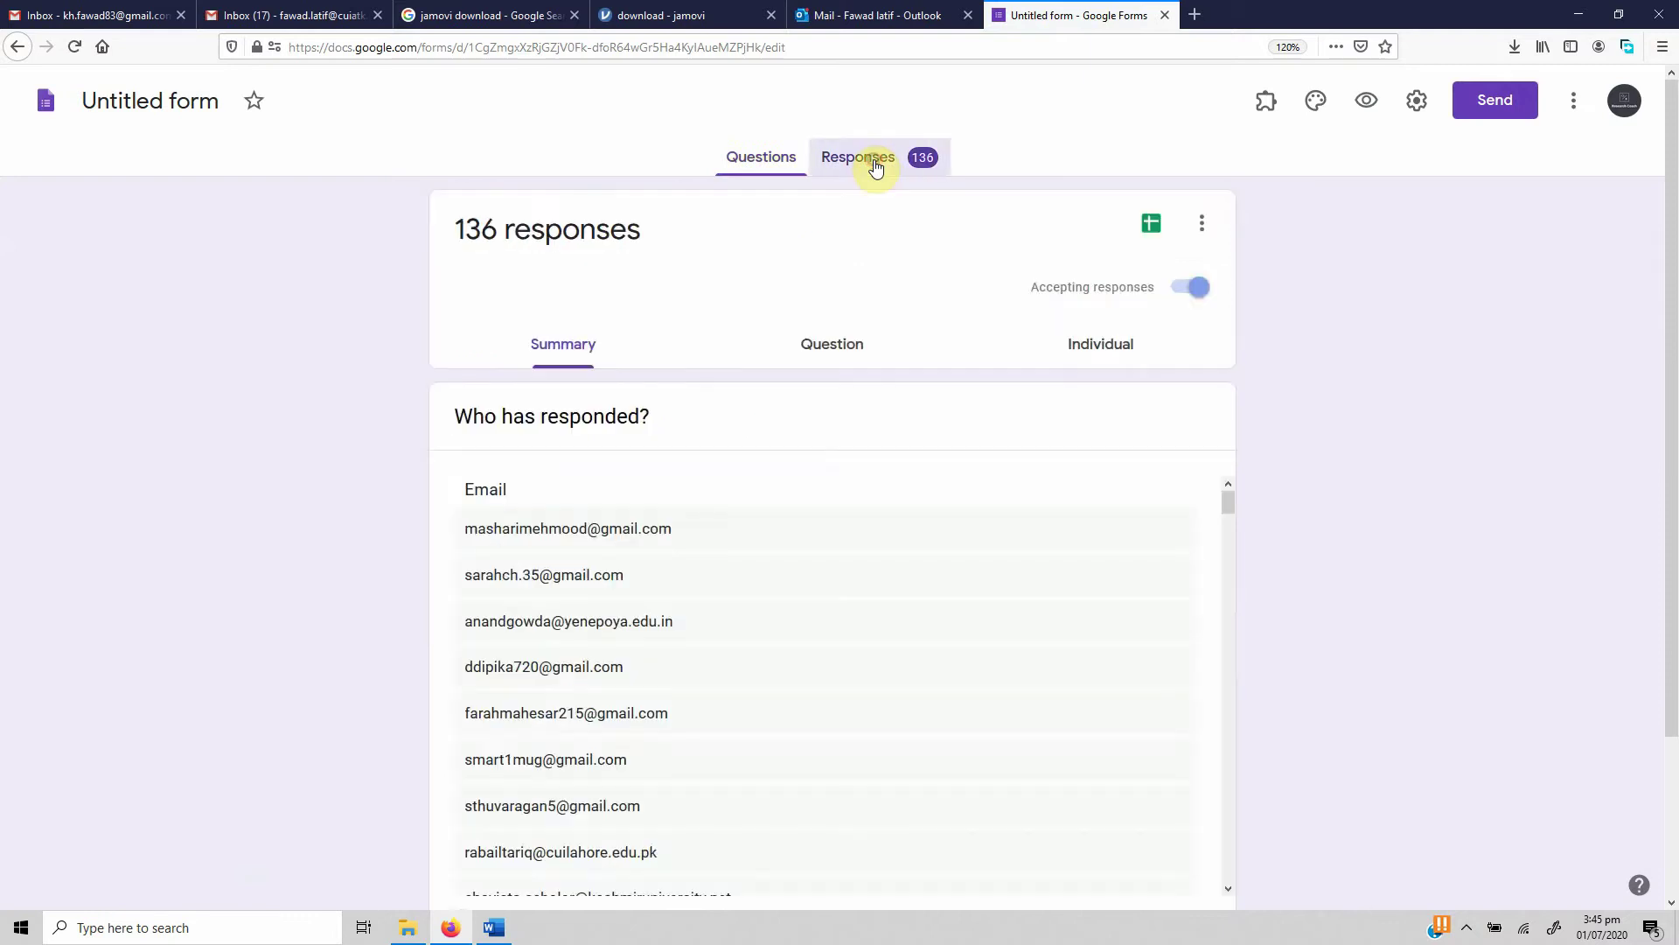
left_click_drag(1670, 275, 1671, 555)
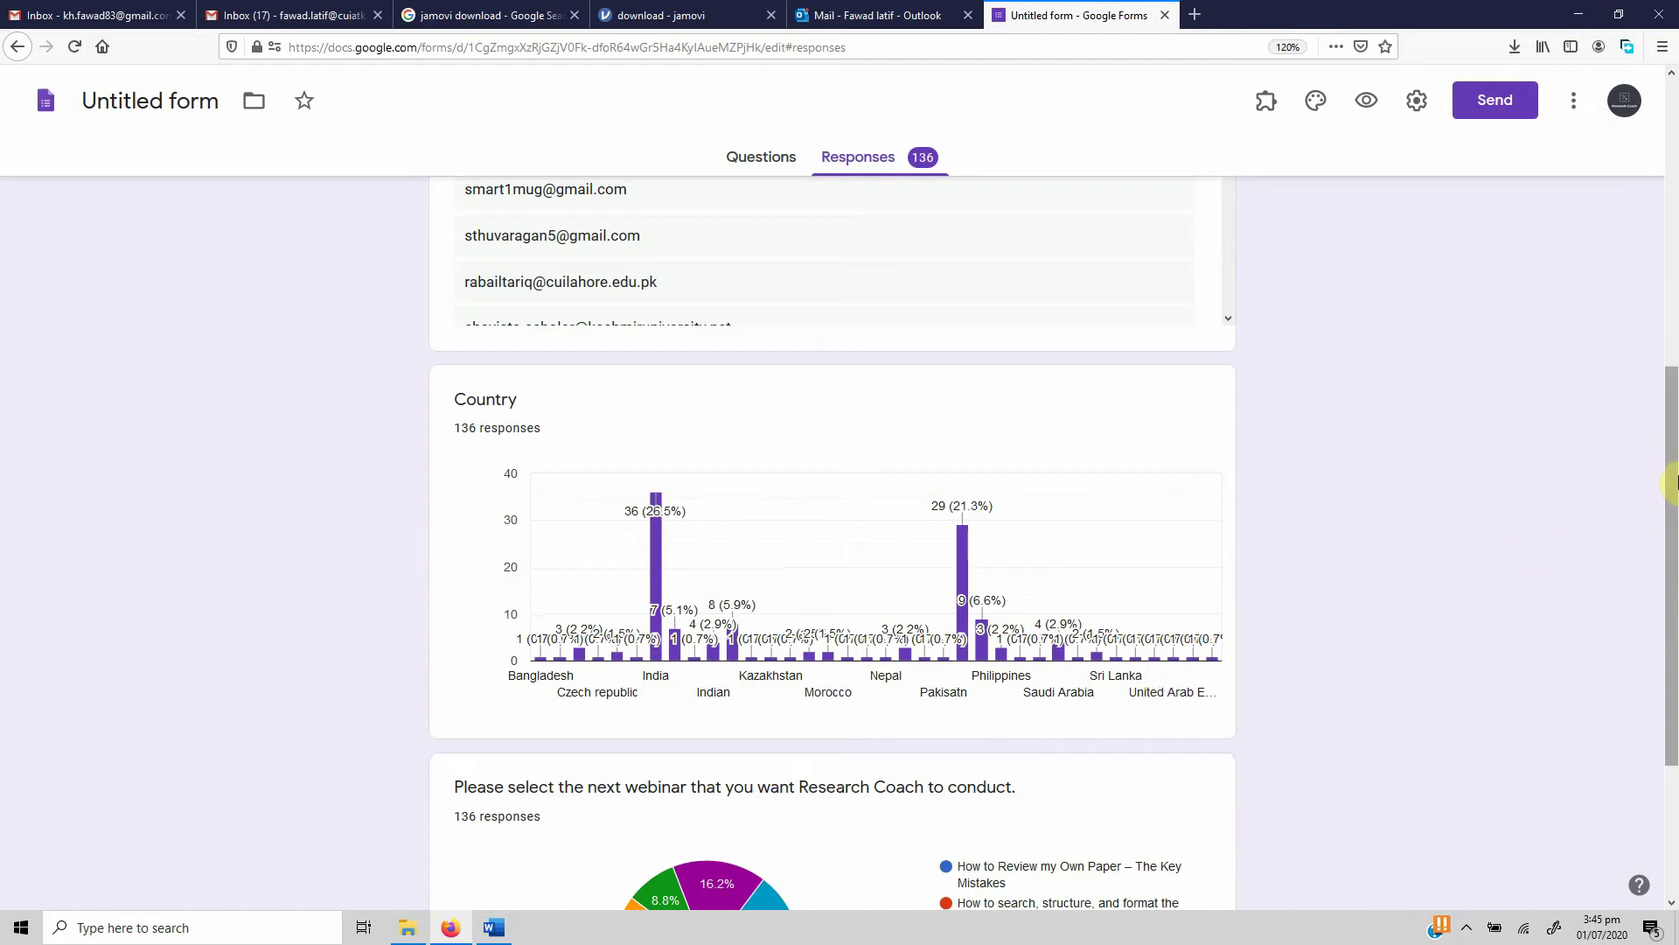
left_click_drag(1670, 482, 1671, 609)
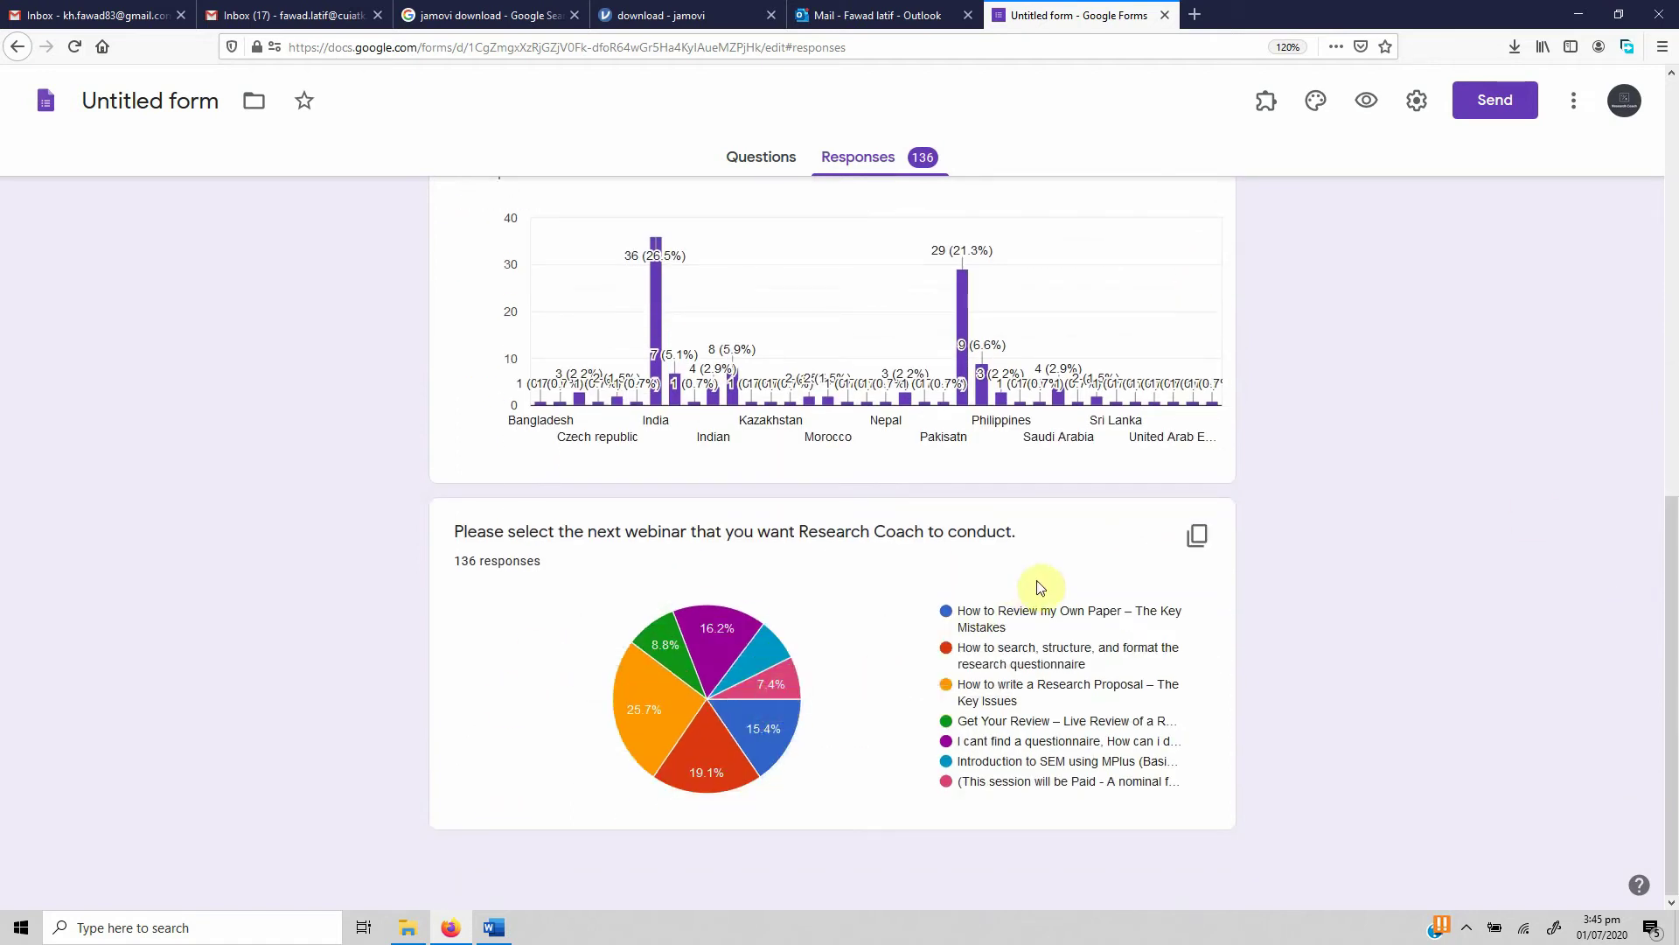
left_click_drag(1671, 607, 1671, 253)
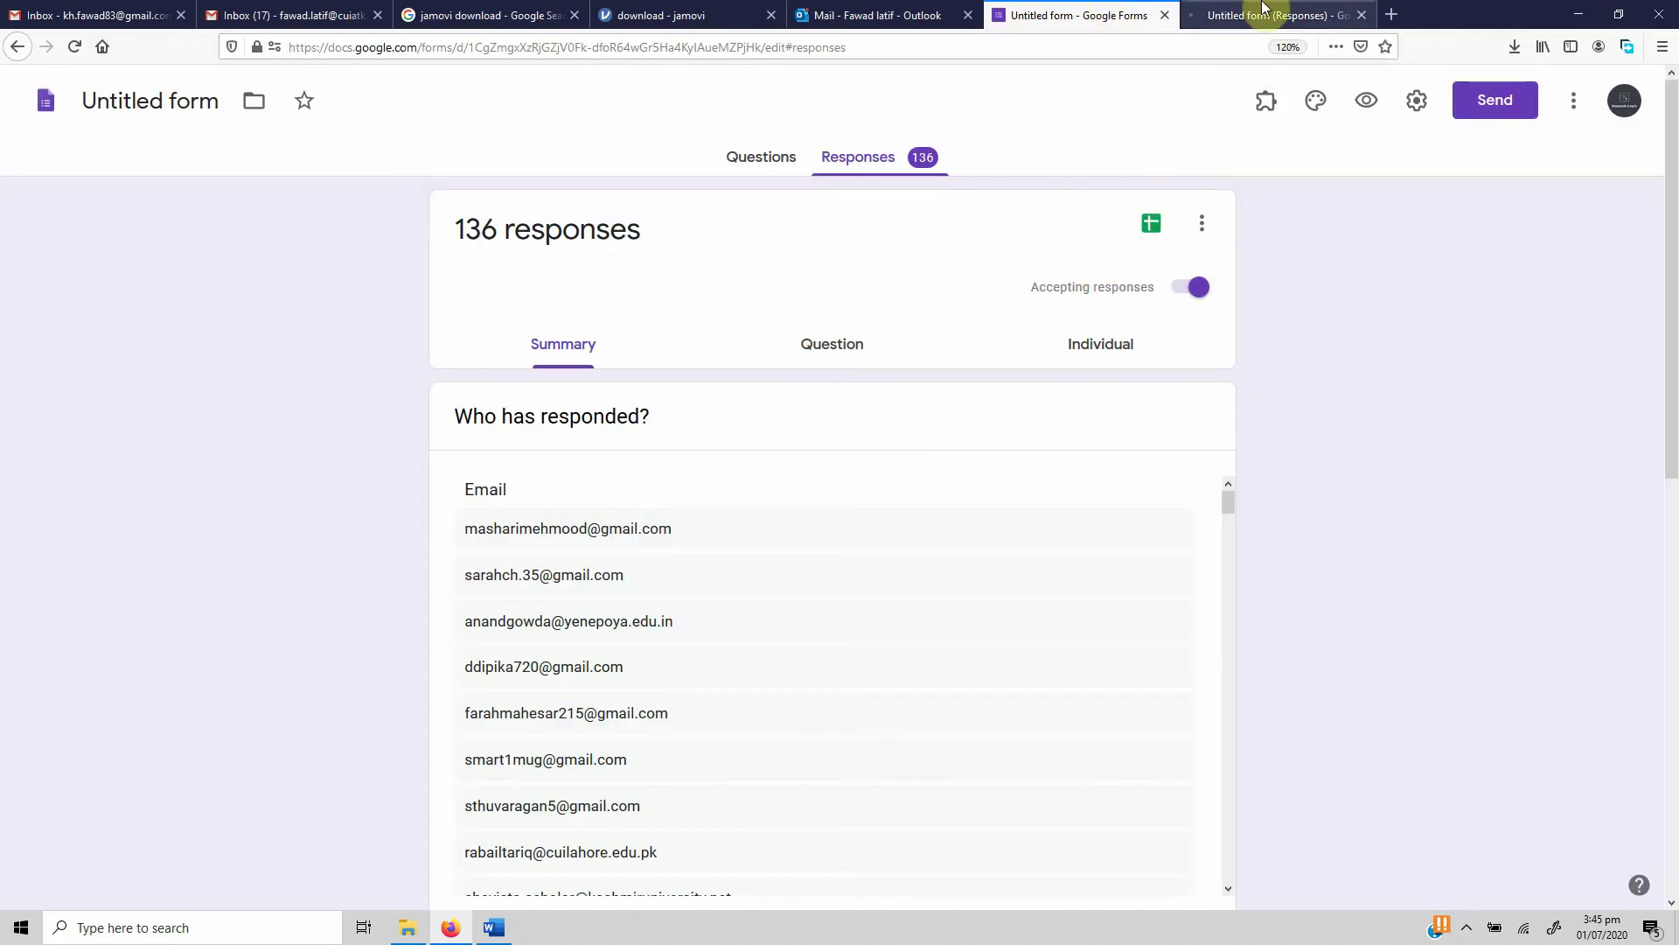
In the 'Untitled form (Responses)' spreadsheet, show the File > Download format list
left_click(1270, 13)
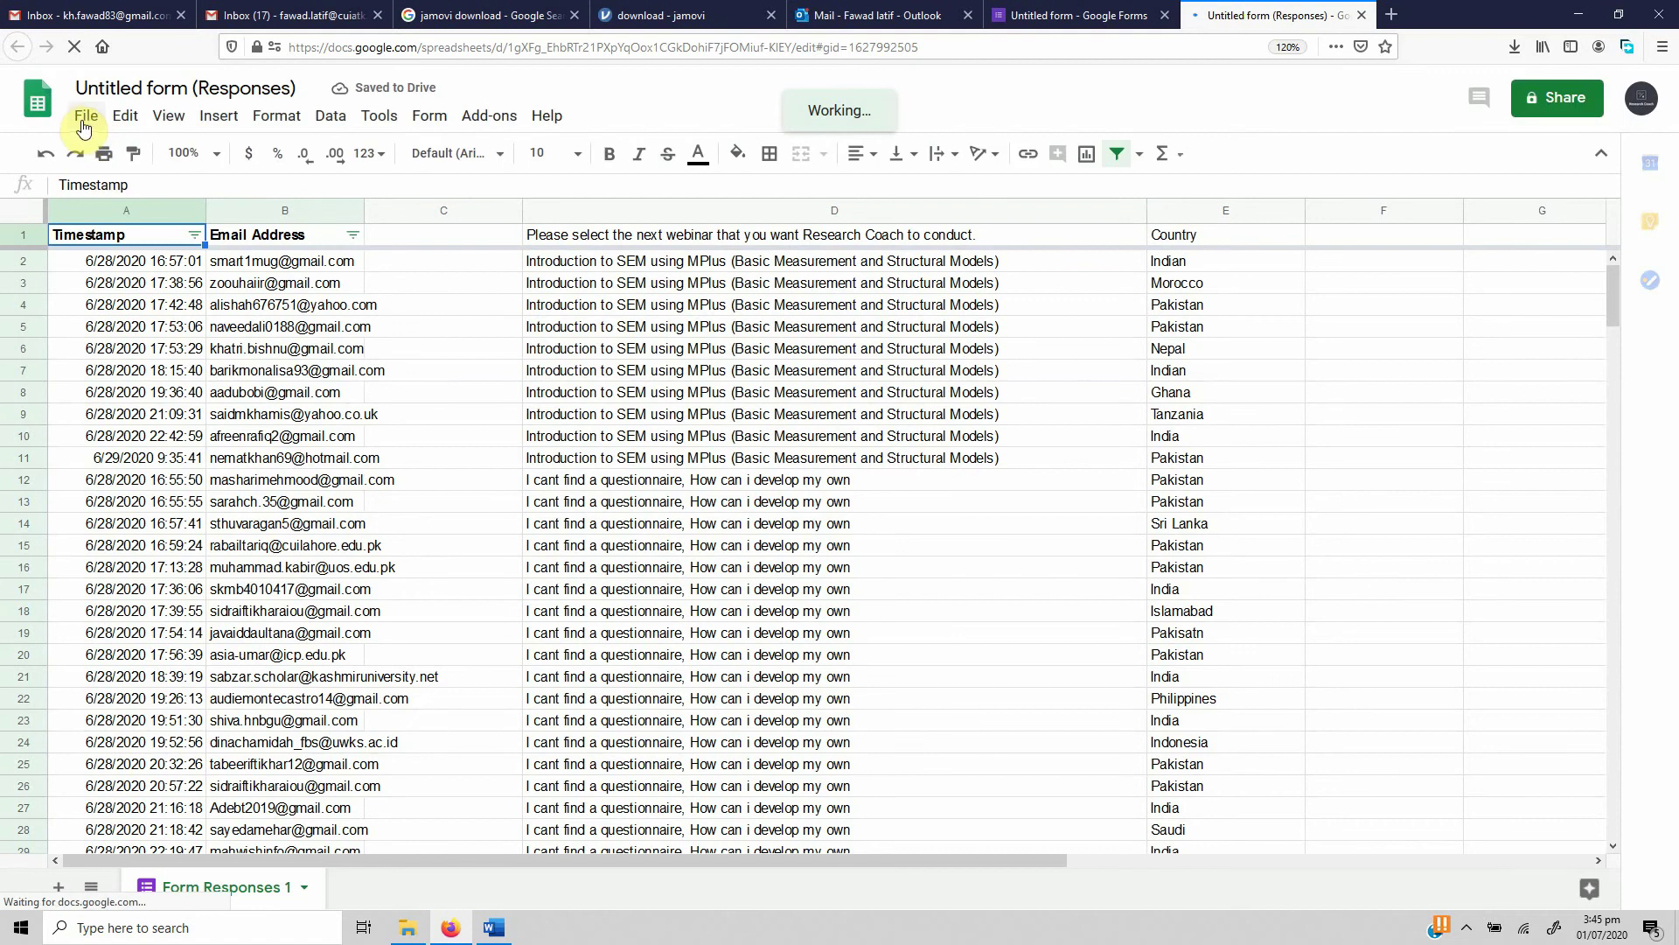
left_click(82, 118)
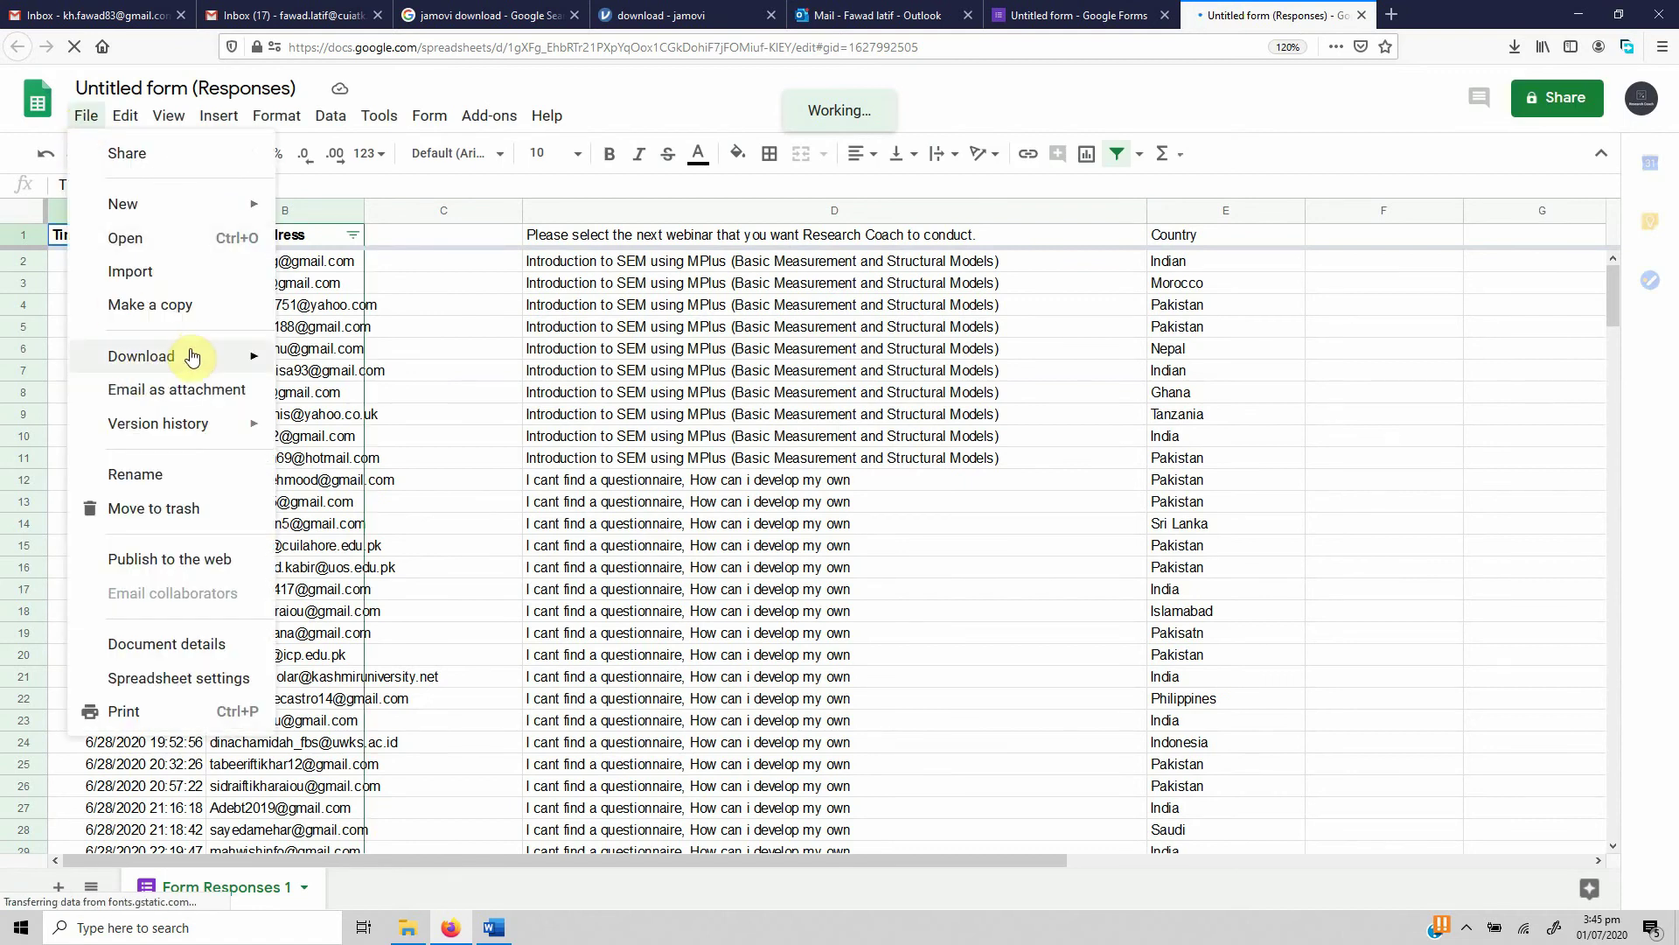
mouse_move(194, 356)
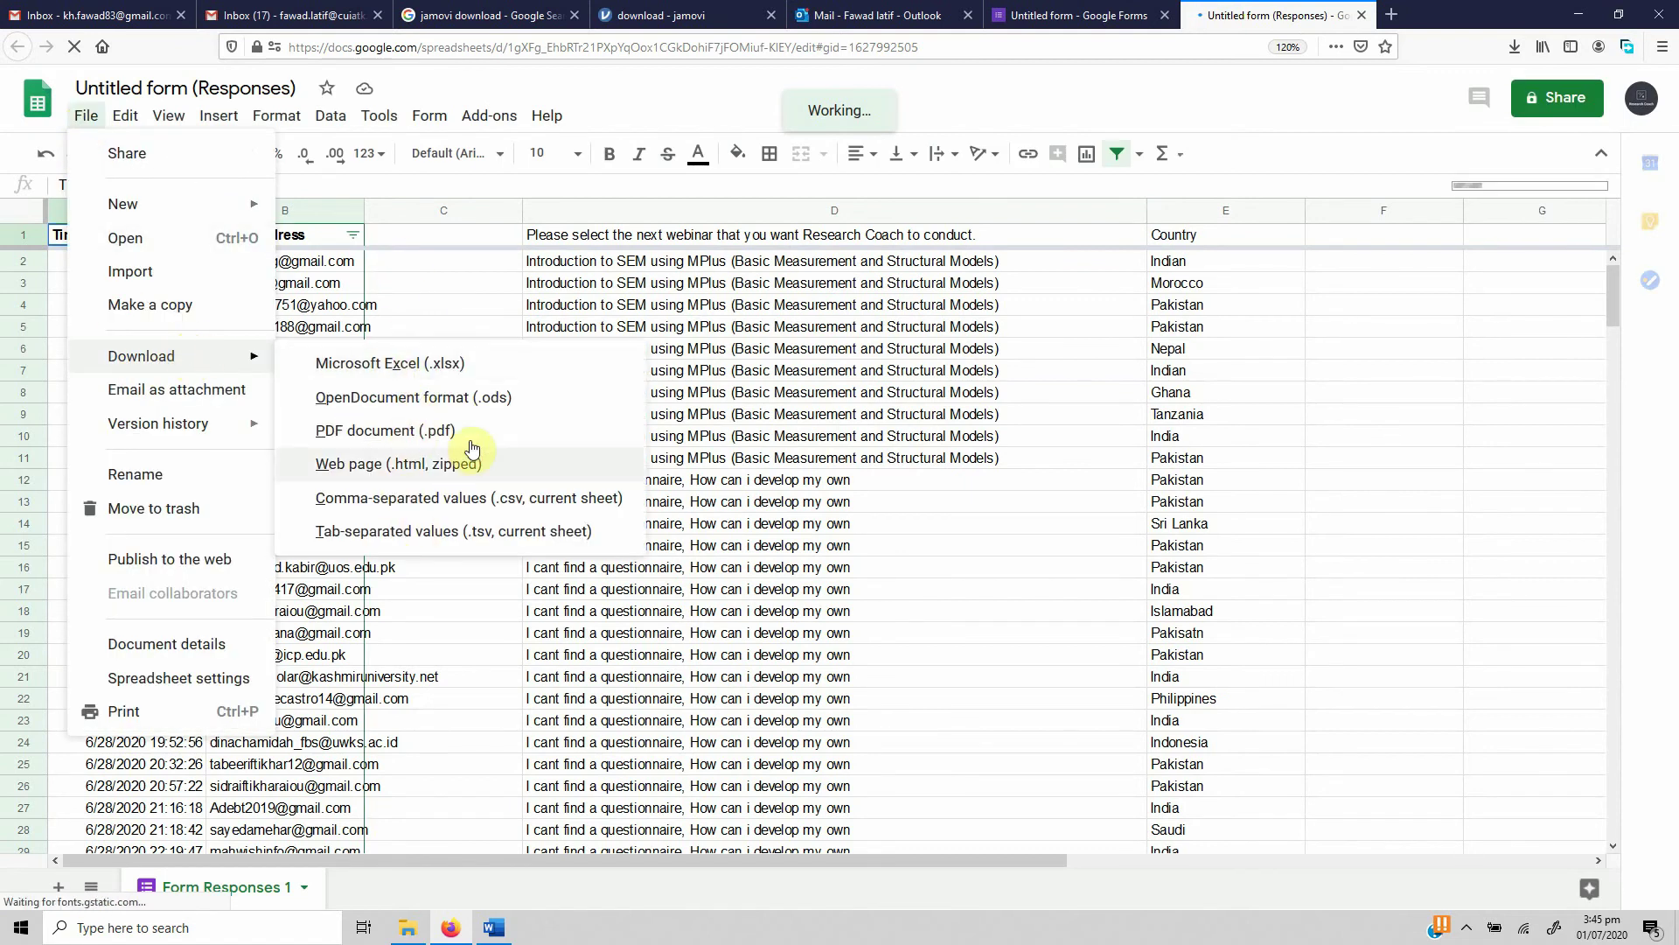